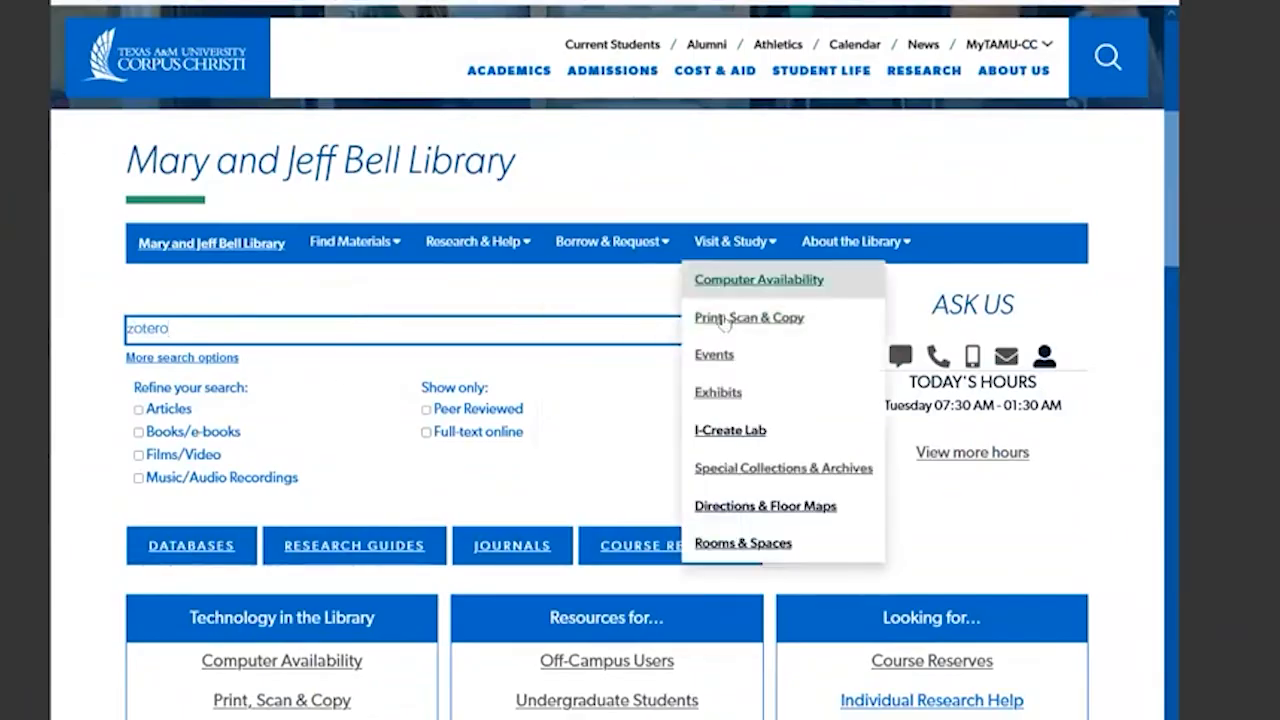
- Search the library's holdings for zotero and look through the first results
left_click(740, 330)
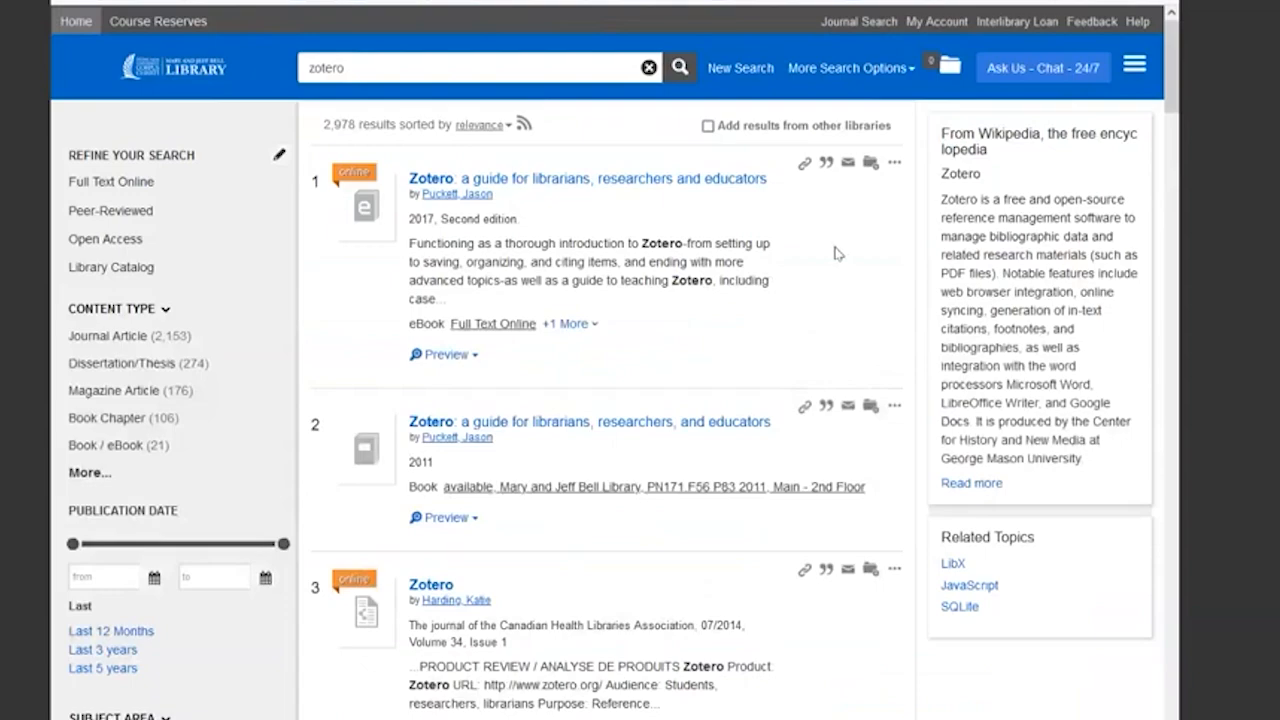
scroll(800, 330, "down", 4)
scroll(770, 370, "up", 3)
scroll(770, 365, "down", 3)
scroll(771, 371, "up", 1)
scroll(770, 381, "down", 3)
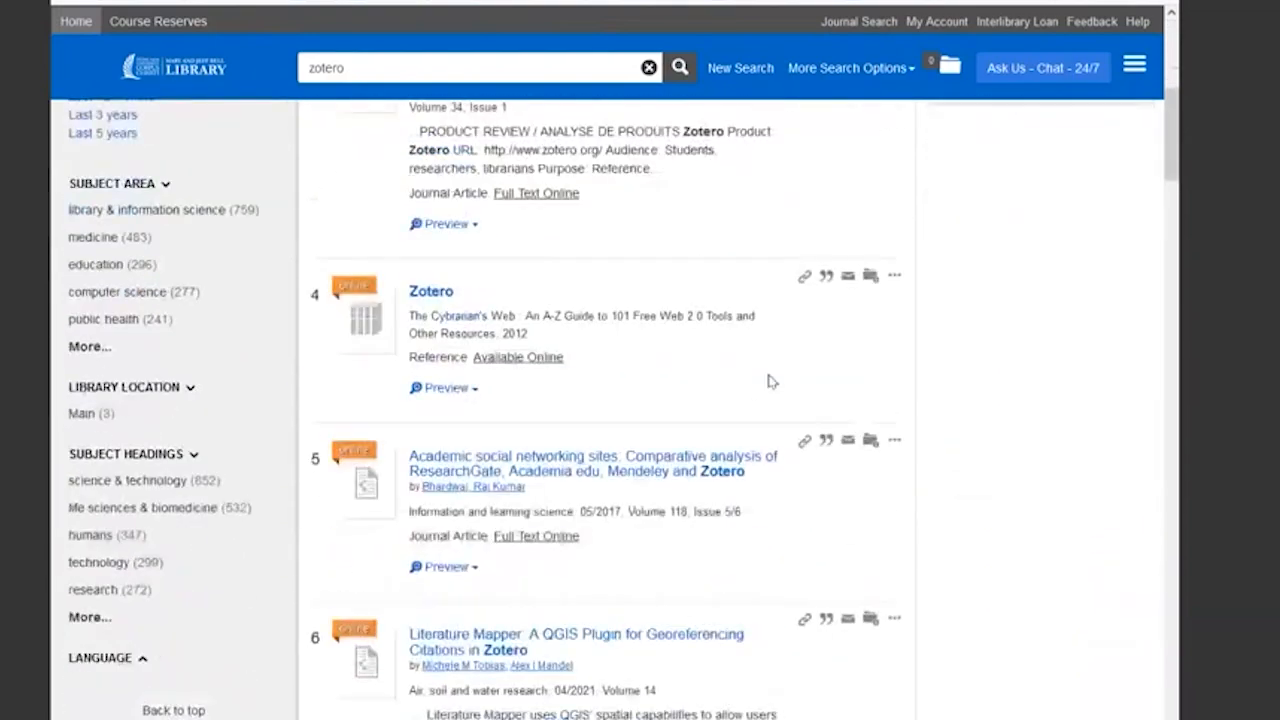
scroll(770, 375, "up", 5)
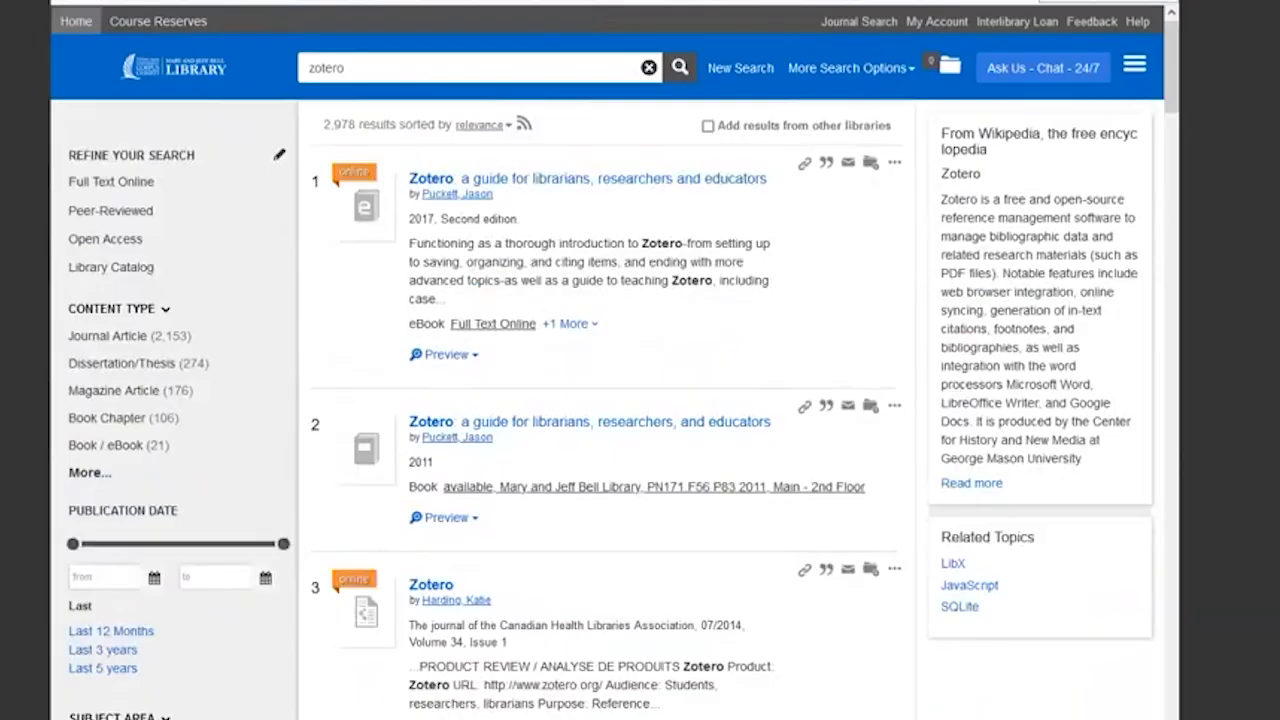
- Save four results to Zotero: the first listed guide for librarians, the first "Zotero" article, "Academic social networking sites" and "Harnessing the Power of a Personal Bibliographic Manager"
left_click(1040, 1)
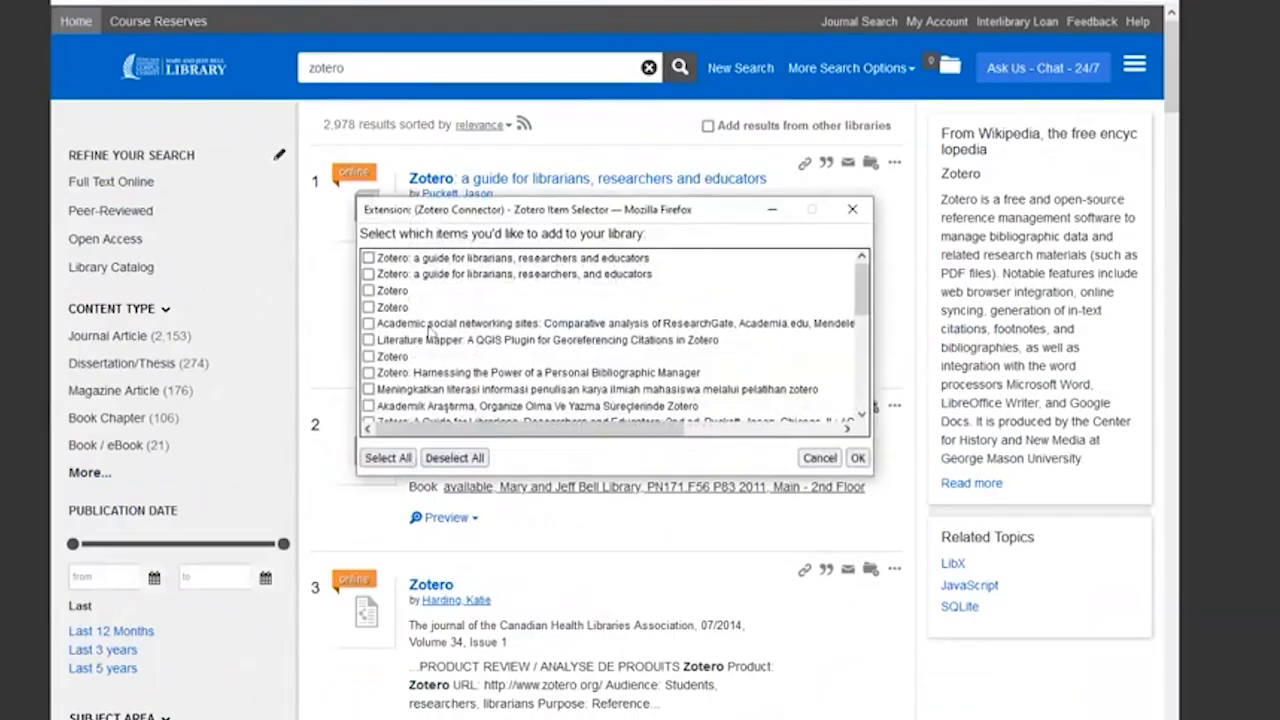
left_click(368, 258)
left_click(368, 290)
left_click(368, 323)
left_click(368, 373)
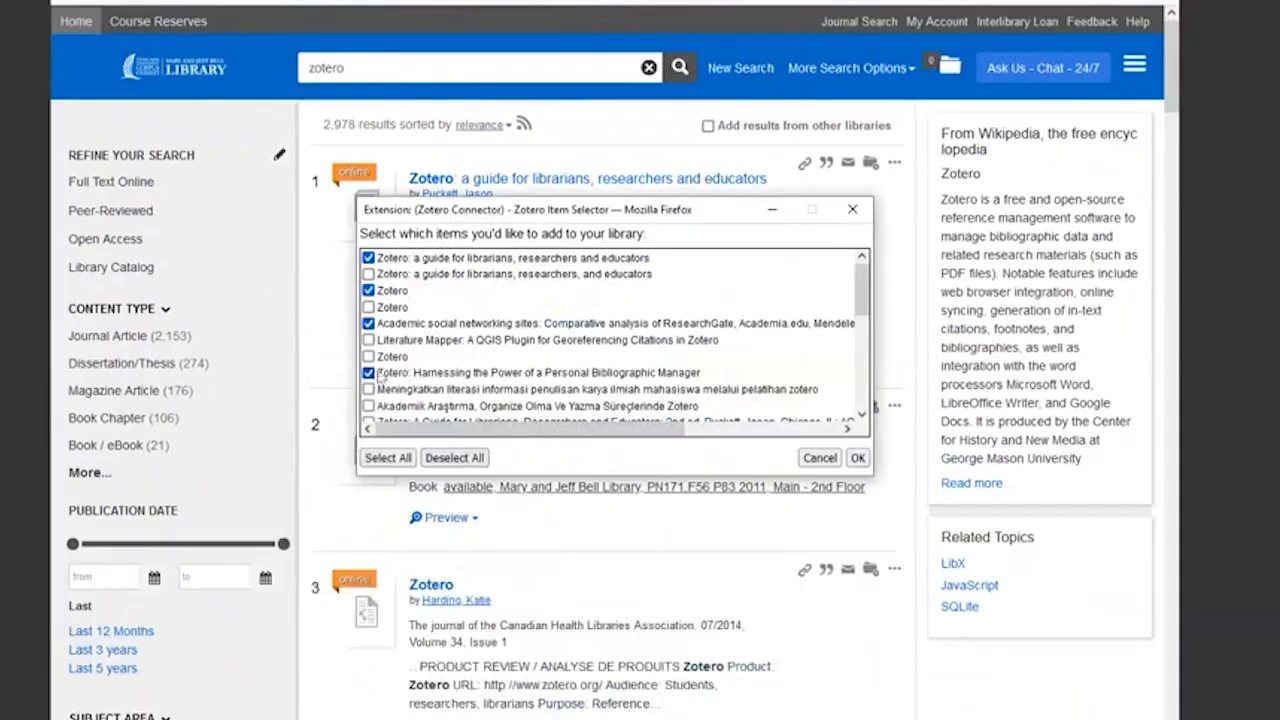
left_click(858, 458)
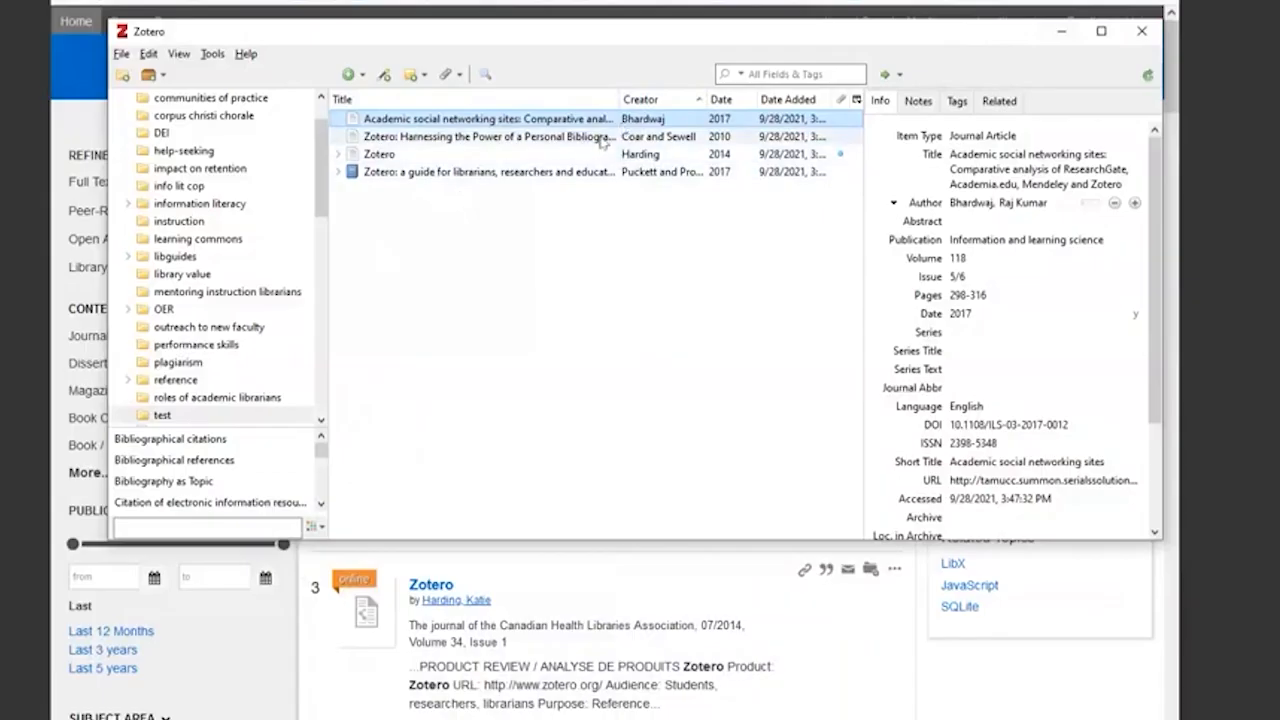
- In Zotero, copy an APA 7th edition bibliography of all four saved items to the clipboard and paste it into the blank Word document
left_click(996, 152)
left_click(995, 137)
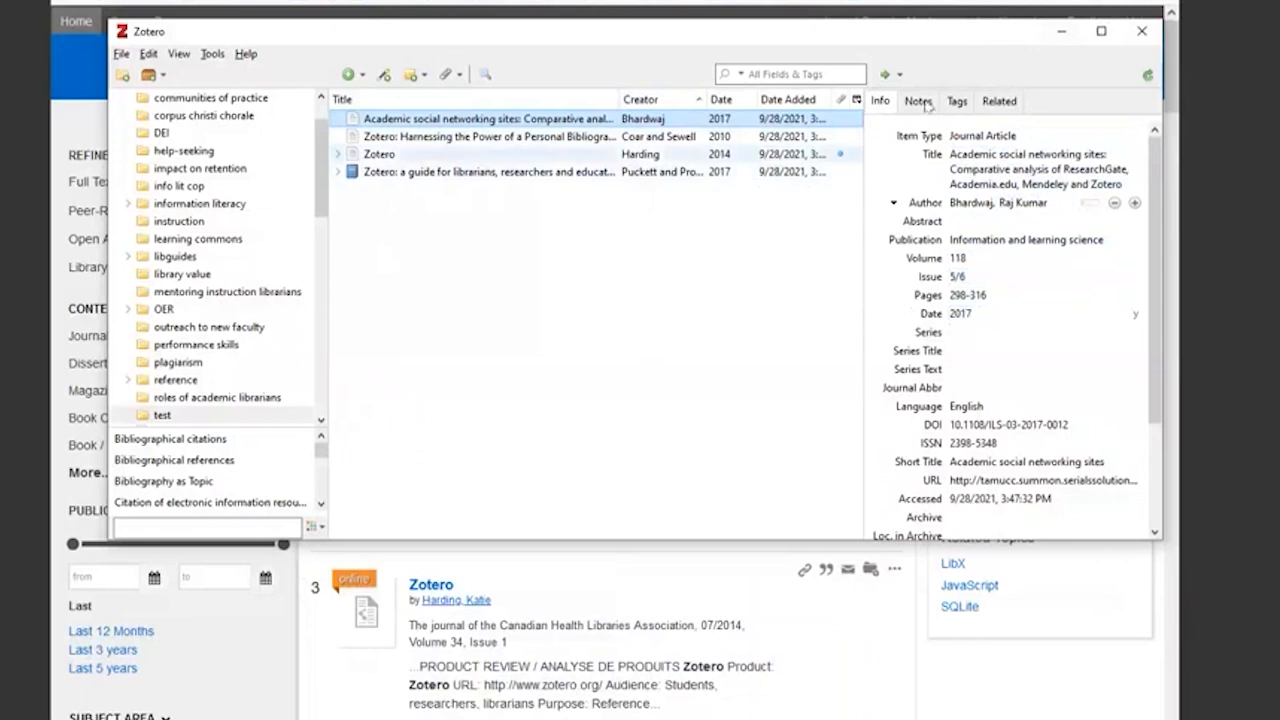
left_click(514, 178, "shift")
right_click(530, 147)
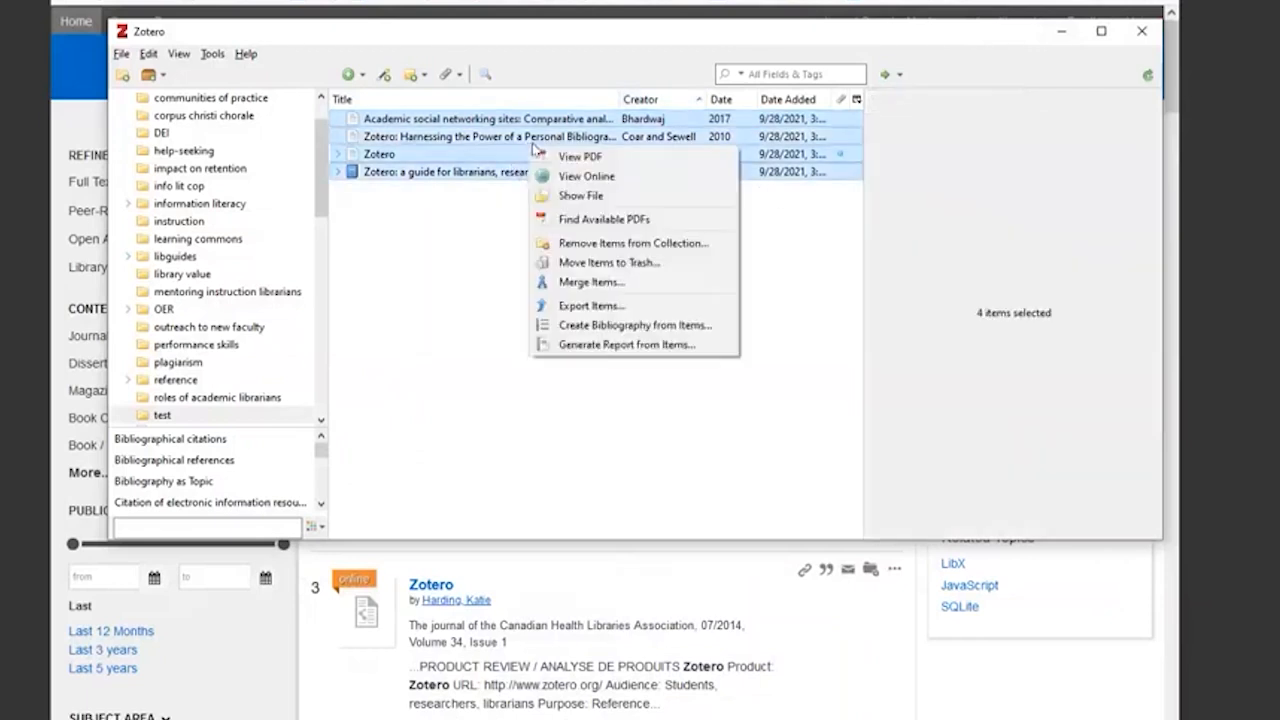
left_click(637, 329)
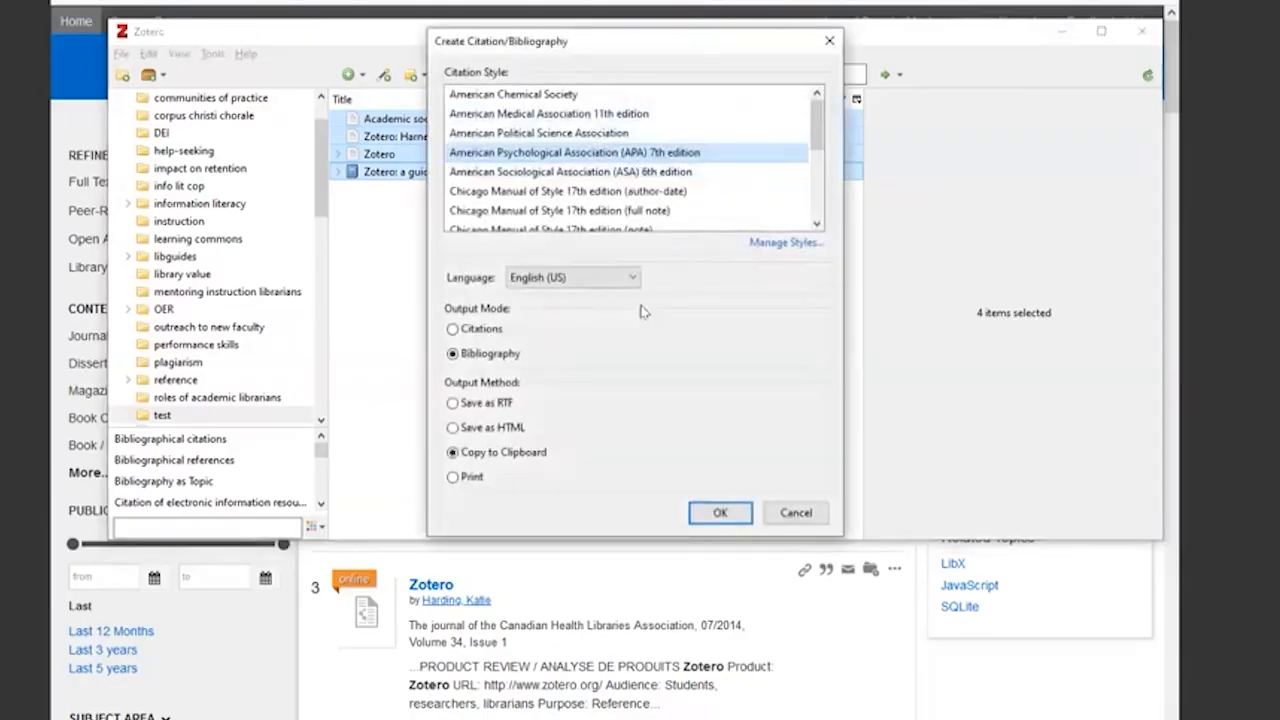
scroll(610, 188, "down", 3)
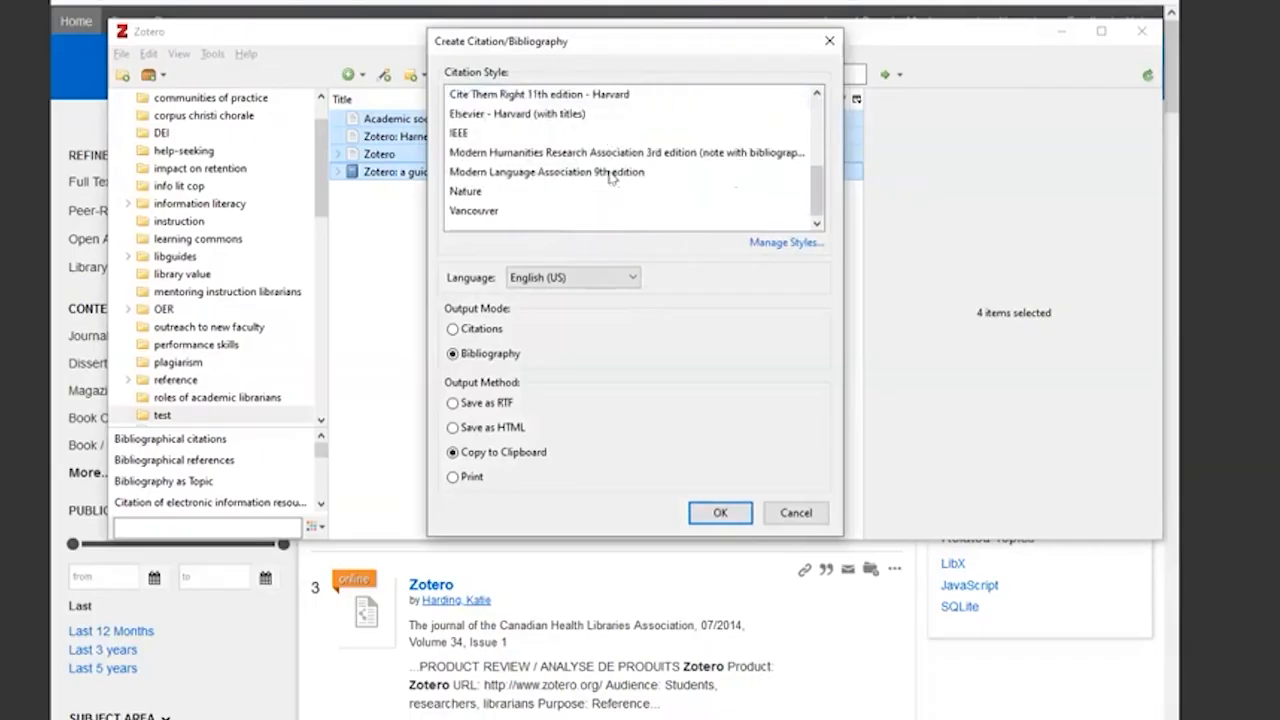
scroll(612, 177, "up", 3)
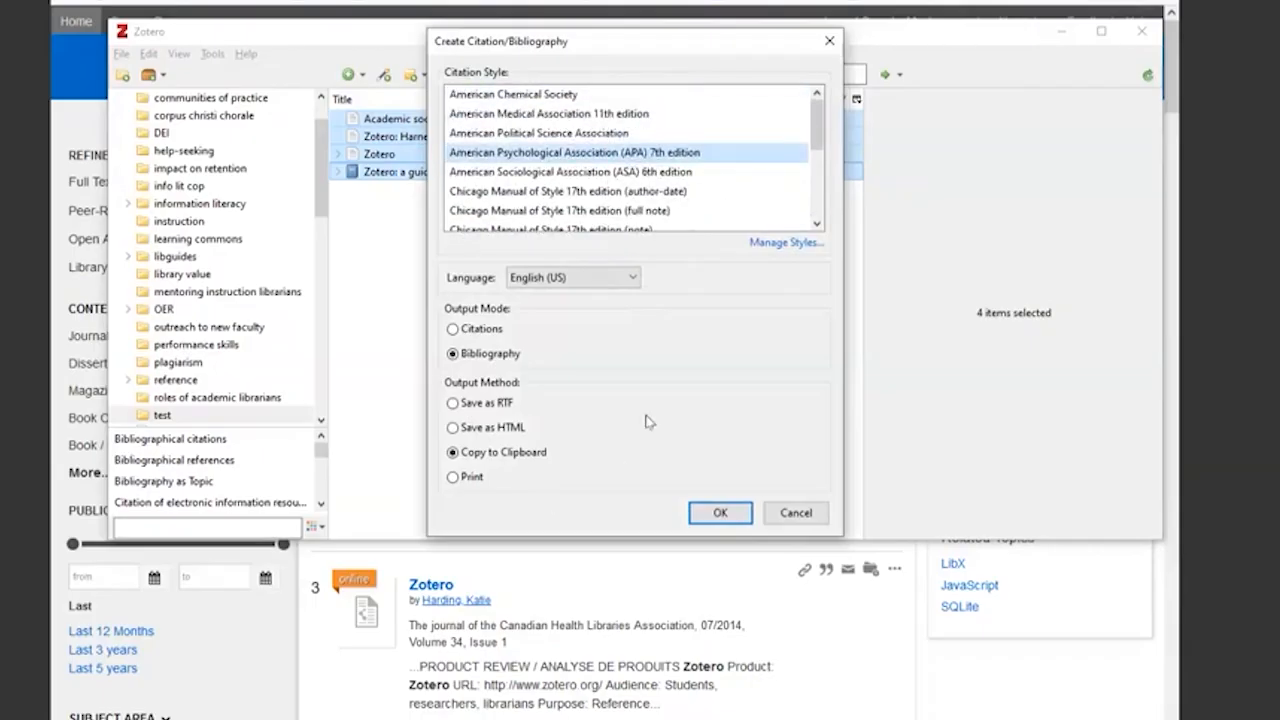
left_click(721, 515)
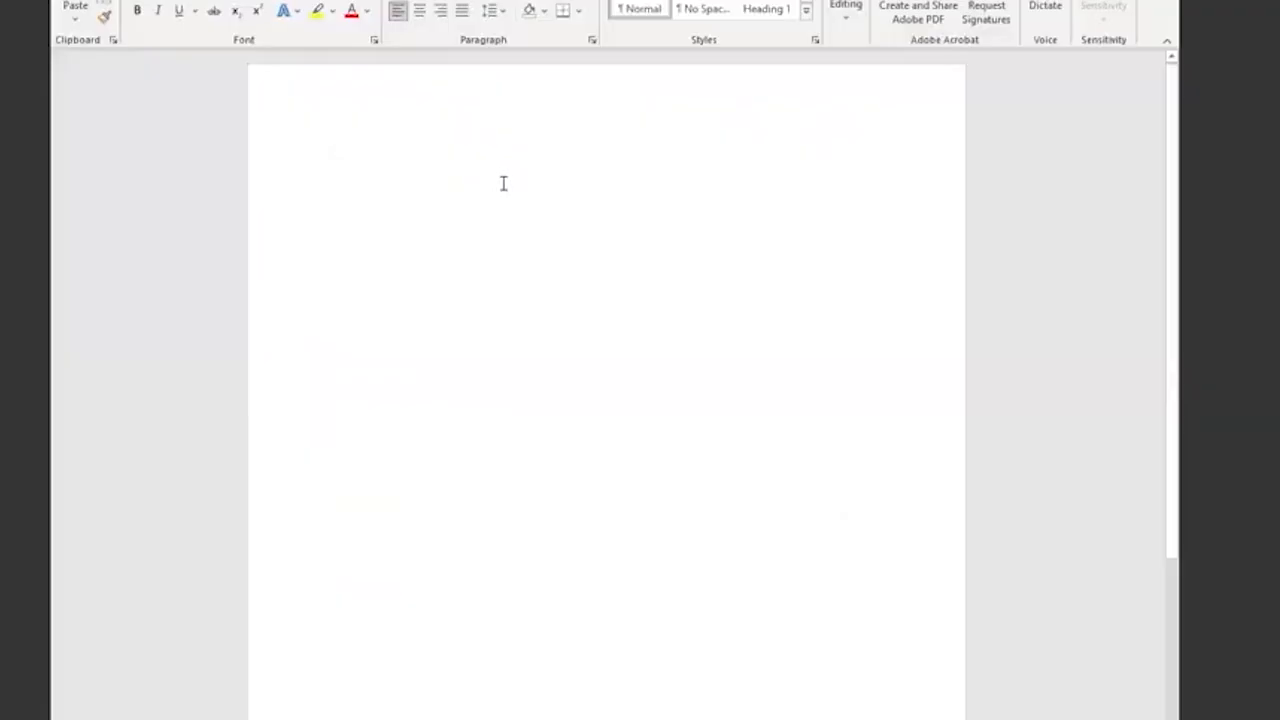
key("ctrl+v")
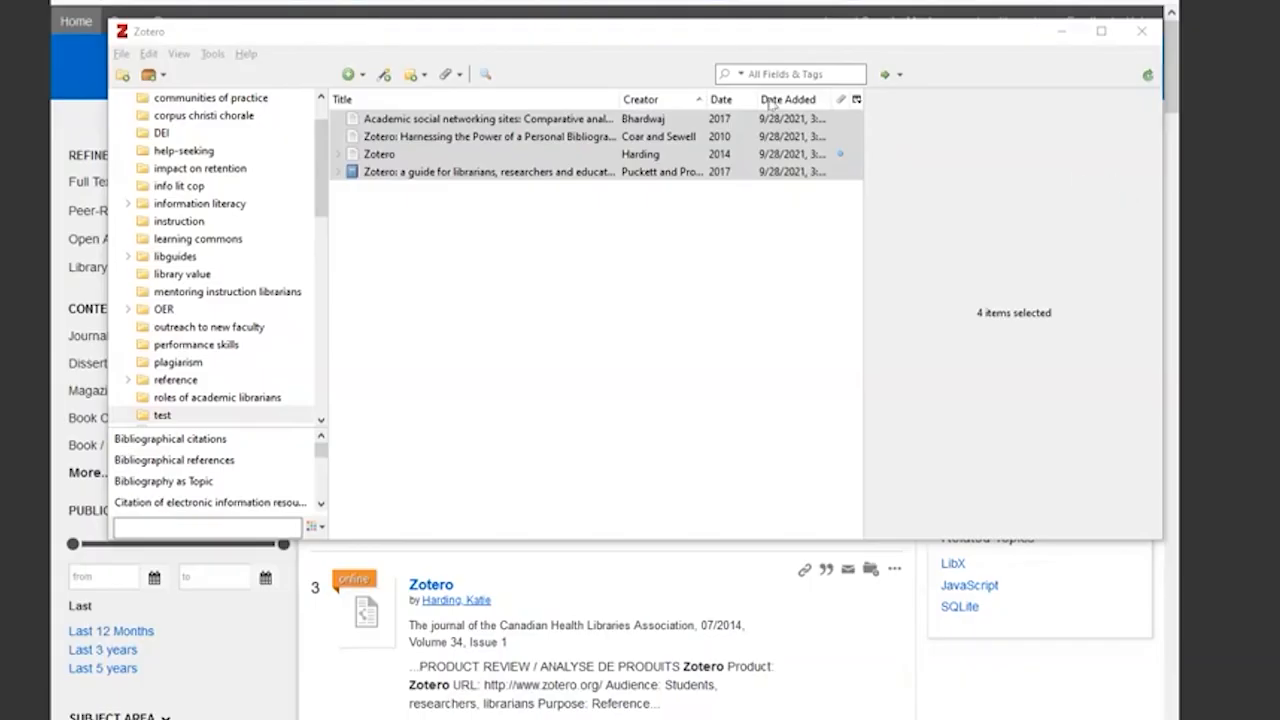
- Back in Zotero, select "Zotero: Harnessing the Power of a Personal Bibliographic Manager", then make the window taller and the collections pane wider
left_click_drag(537, 38, 527, 21)
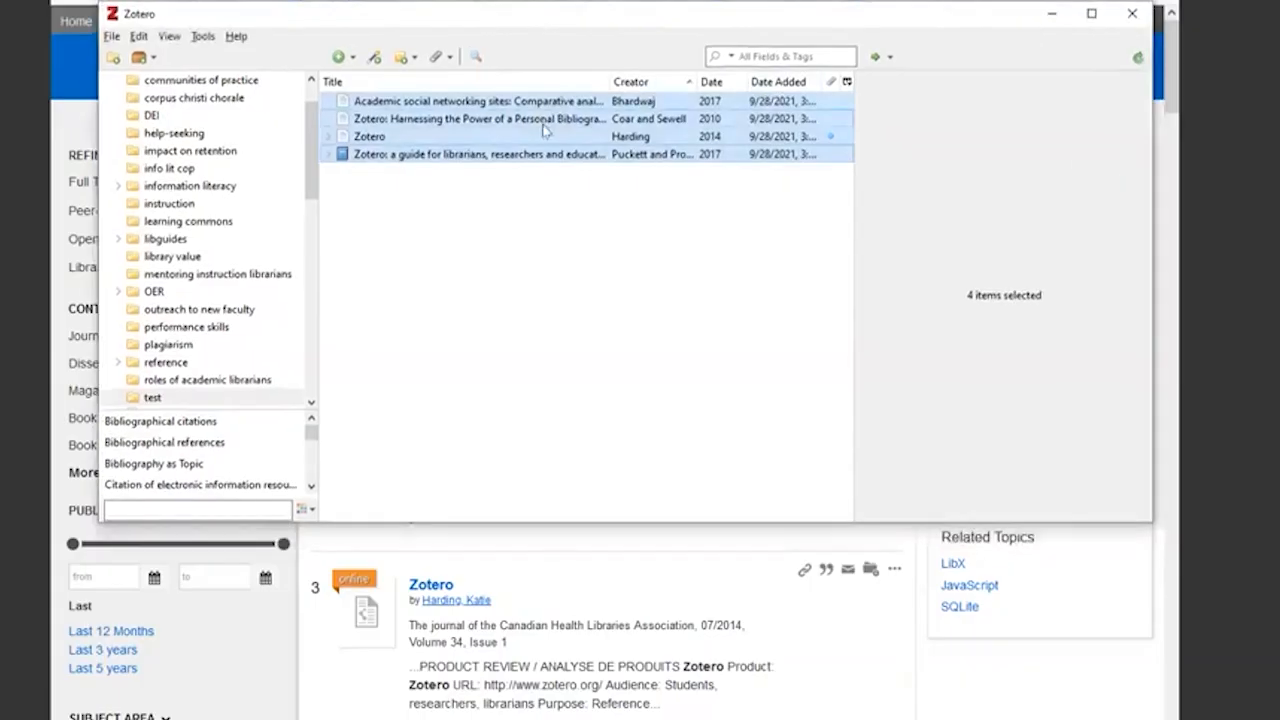
left_click(543, 120)
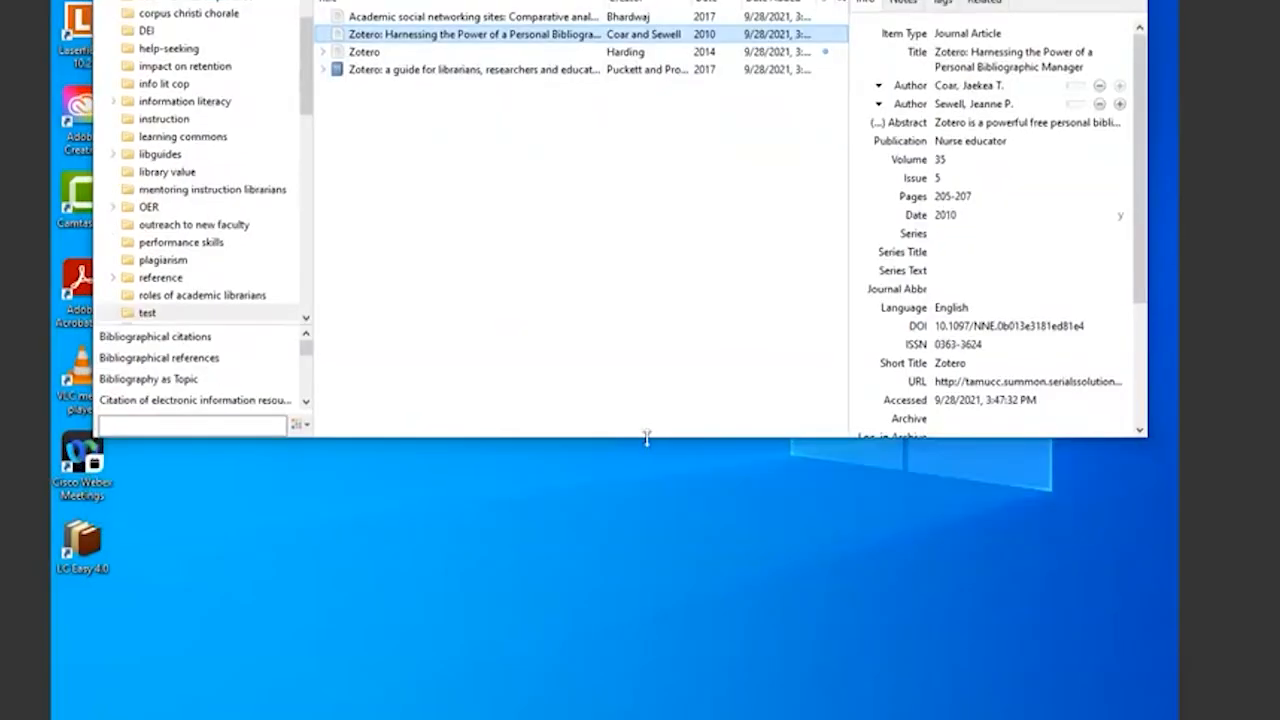
left_click_drag(646, 437, 646, 677)
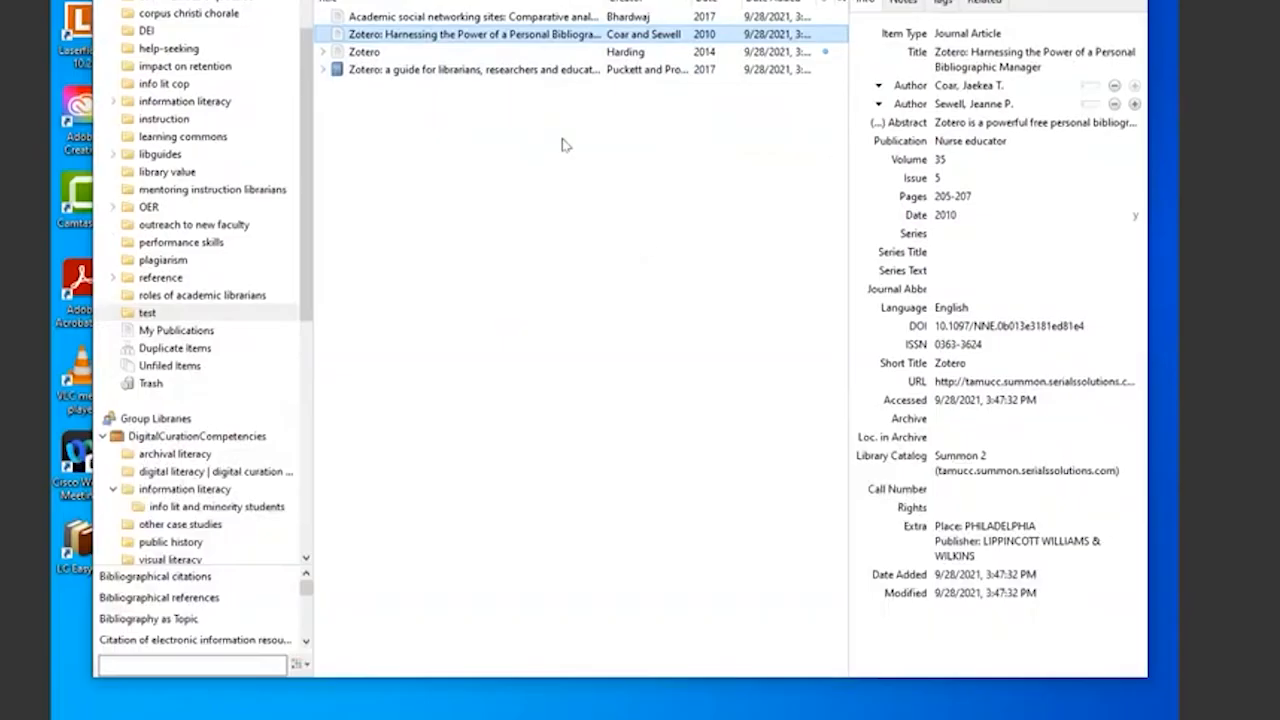
scroll(243, 200, "up", 1)
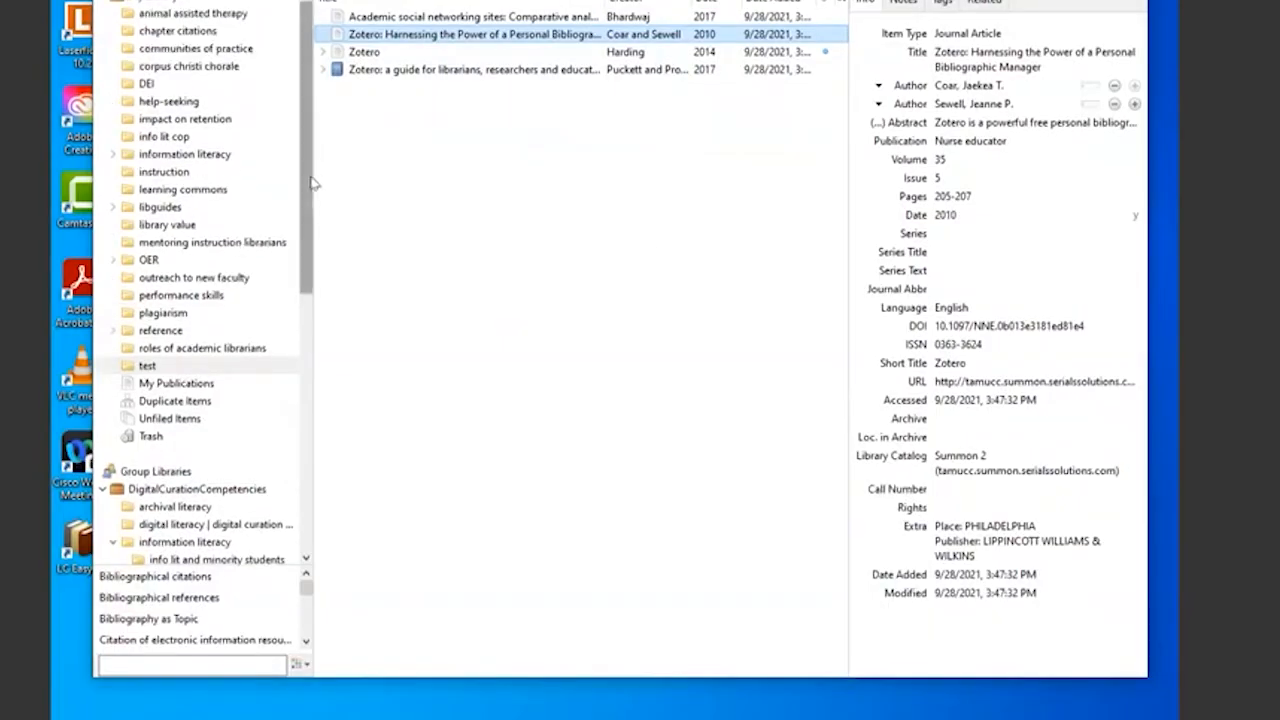
left_click_drag(314, 174, 346, 174)
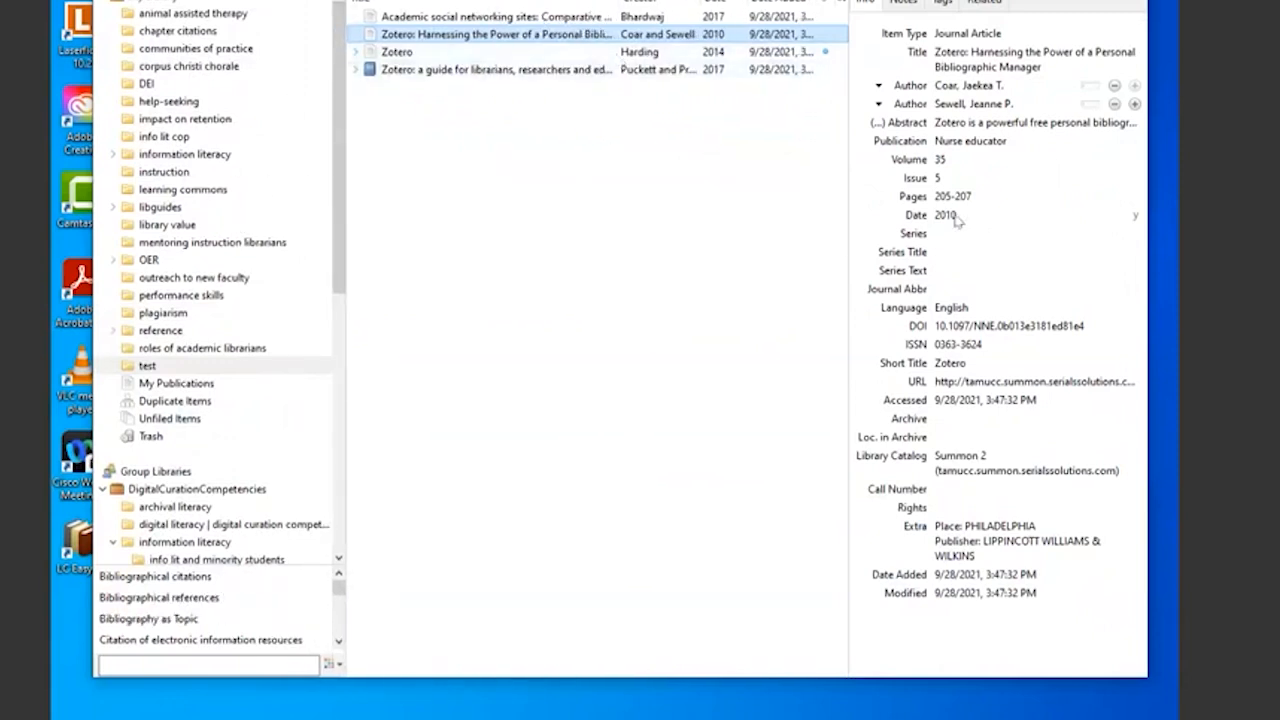
left_click(1015, 344)
- View the items of the whole library, the "animal assisted therapy" collection and the "test" collection
left_click(147, 3)
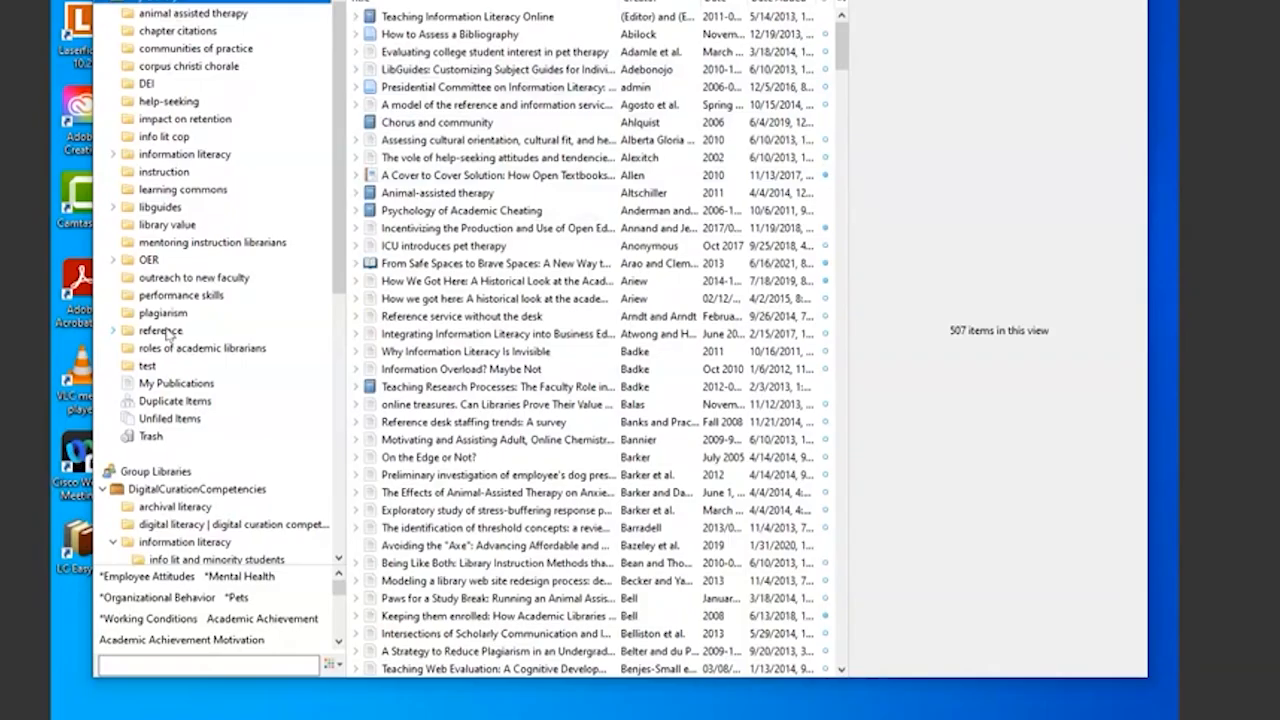
left_click(176, 20)
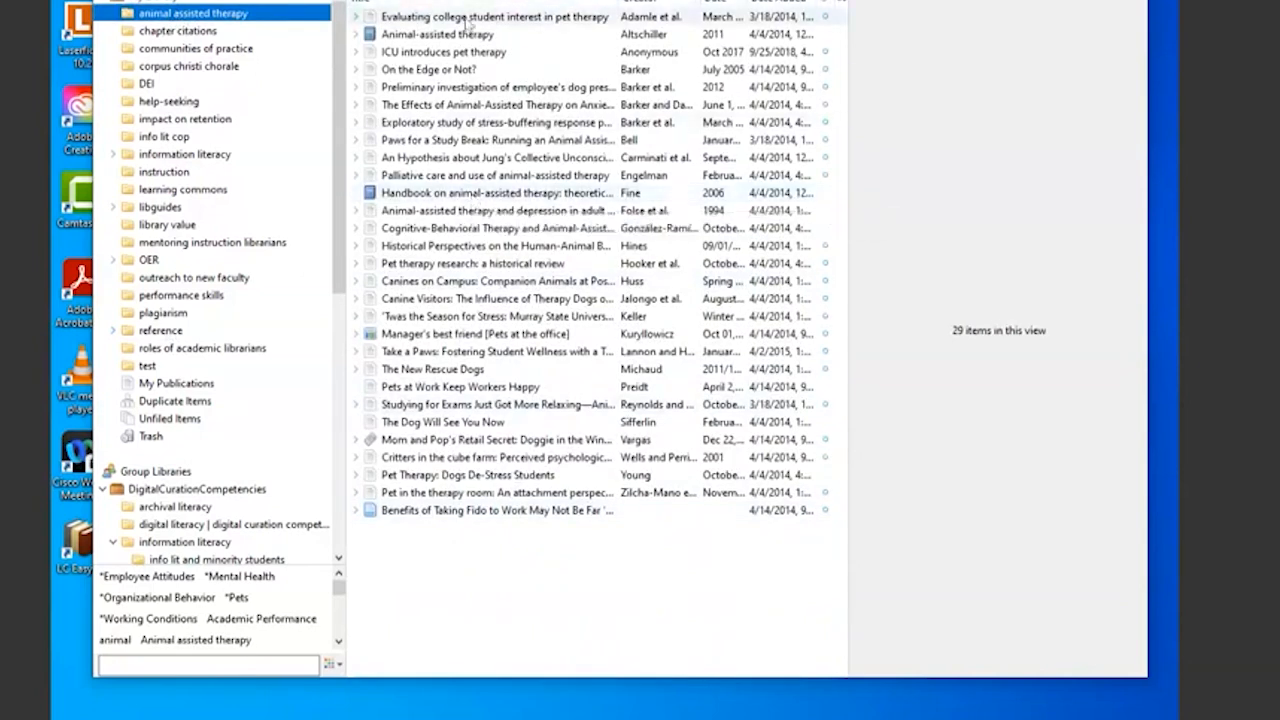
left_click(152, 372)
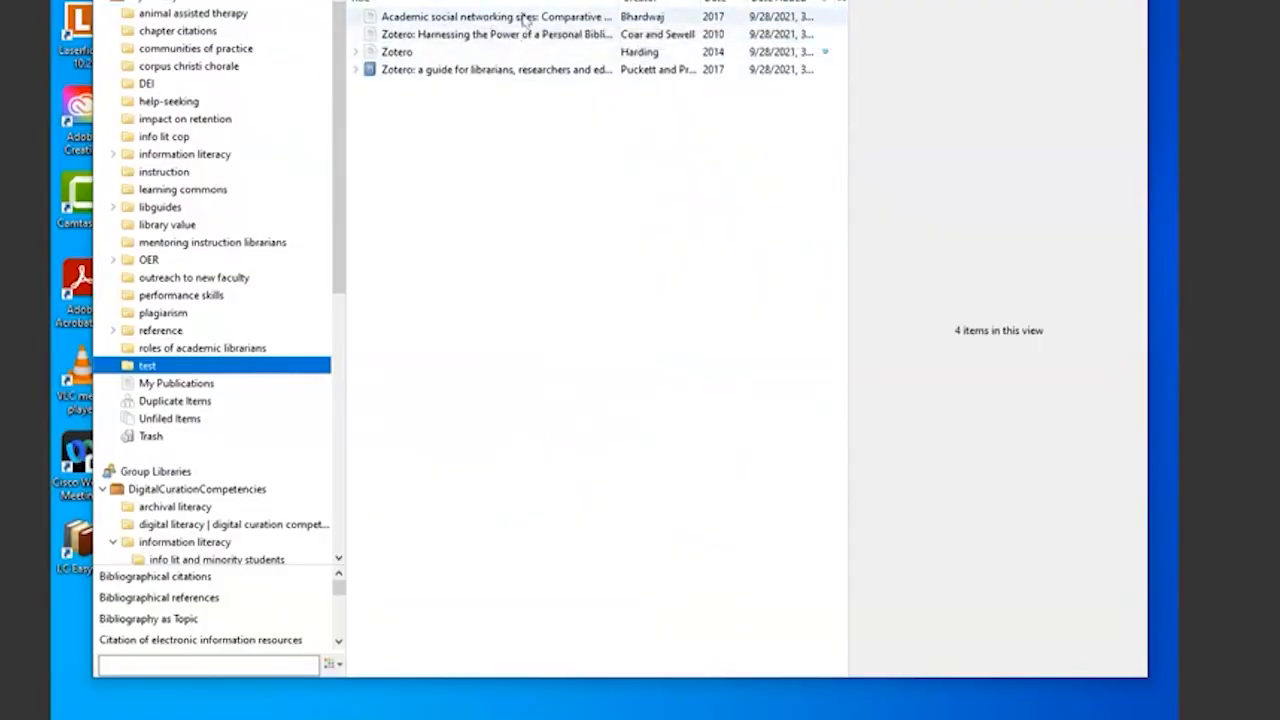
- Examine the bibliographic details of the "Academic social networking sites" article in the "test" collection
left_click(476, 17)
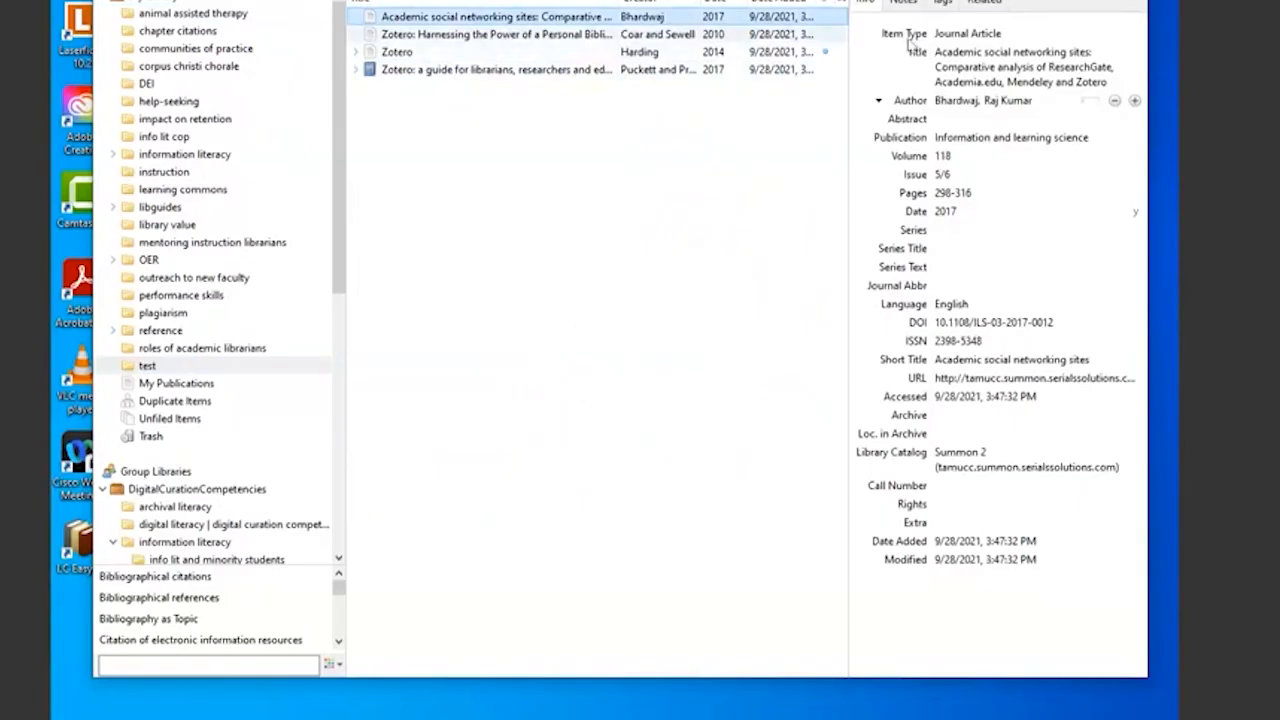
left_click(1066, 344)
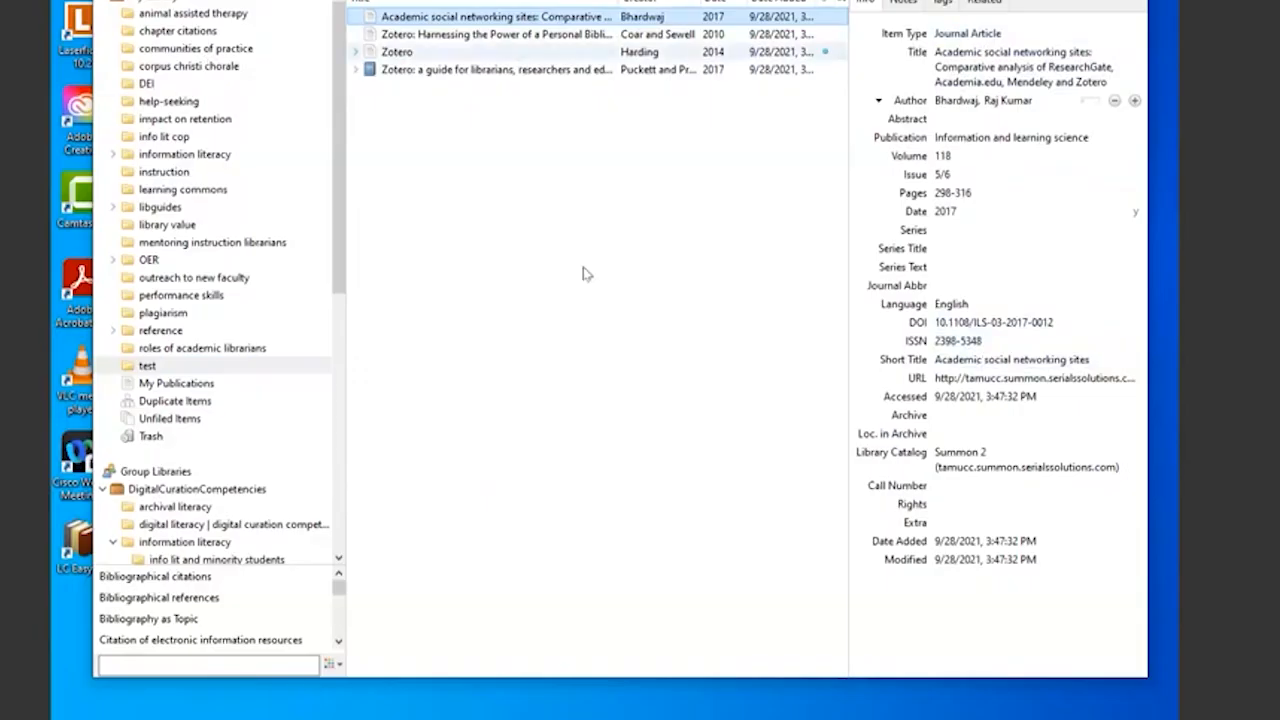
left_click(1052, 86)
- Expand the "Zotero" article and the guide for librarians to inspect the attached full text, the call number note and the book's details
left_click(356, 53)
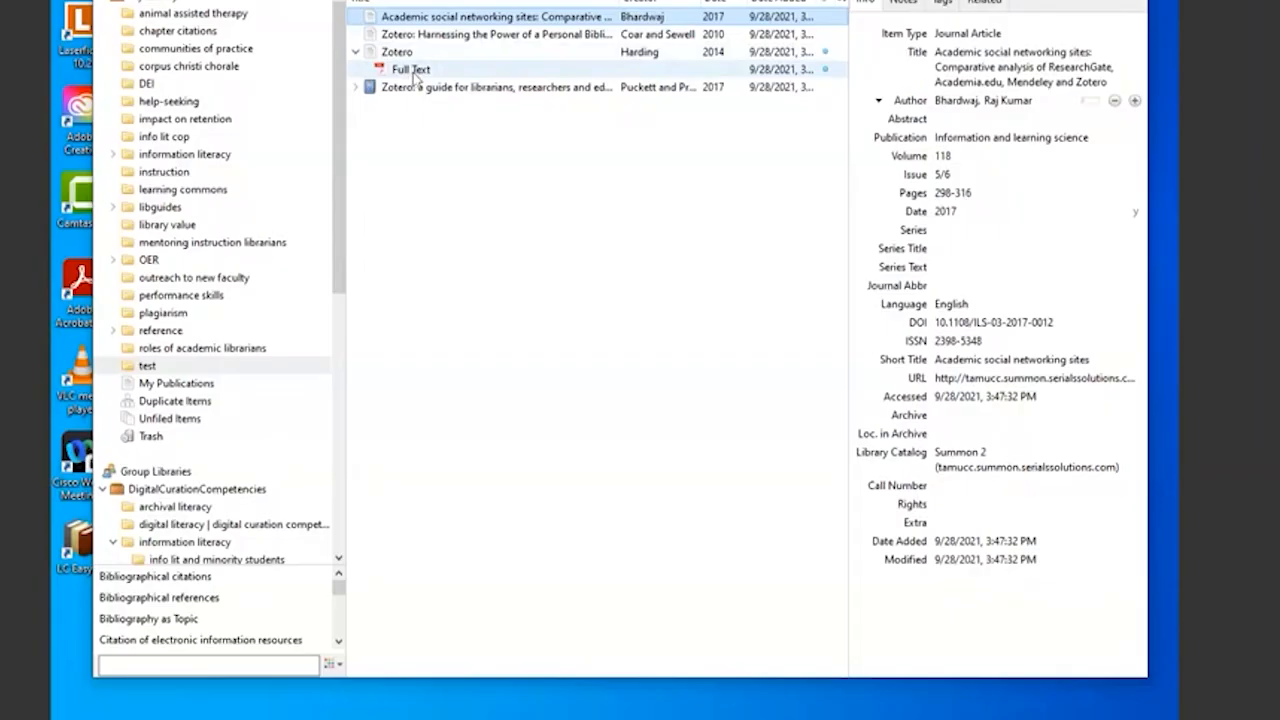
left_click(421, 72)
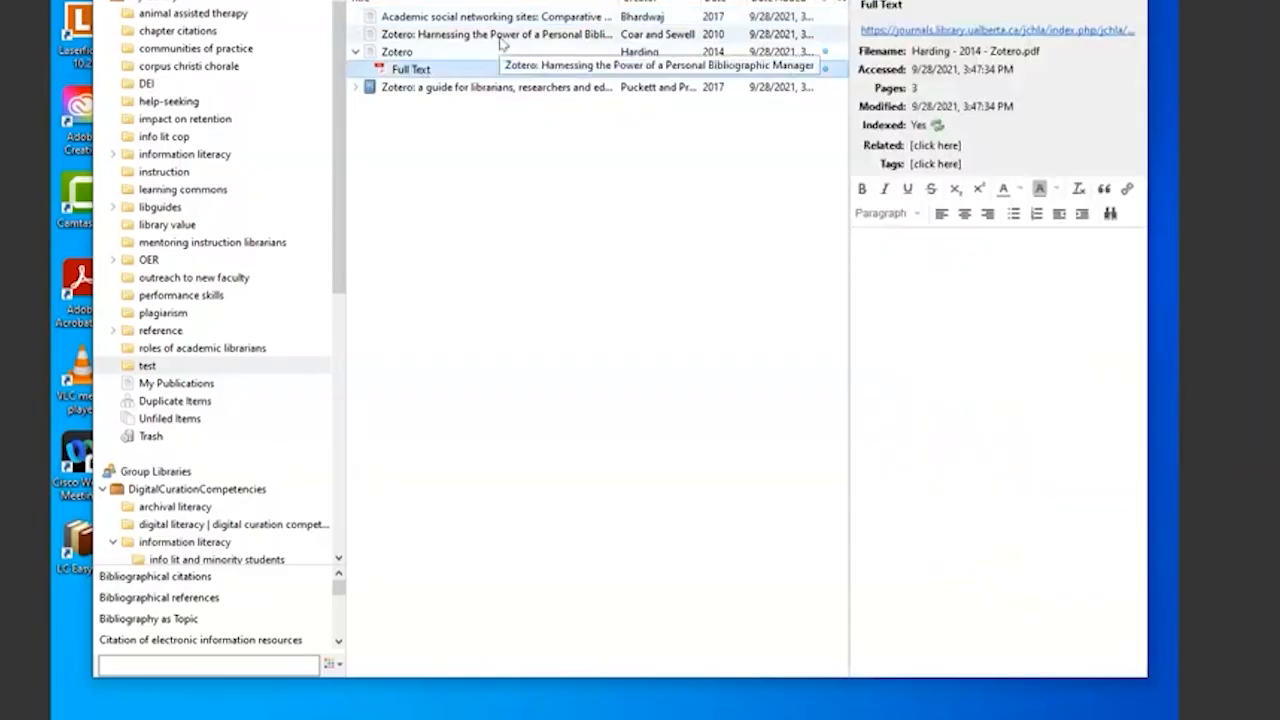
left_click(356, 88)
left_click(447, 109)
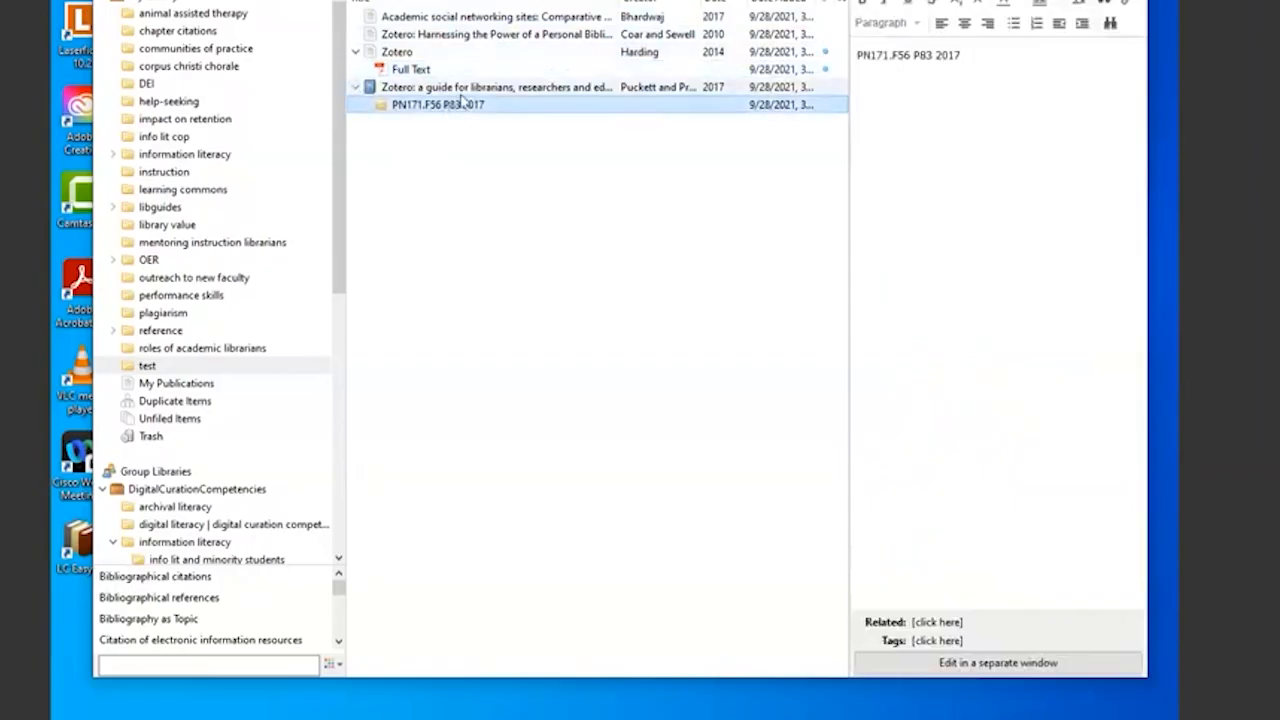
left_click(475, 88)
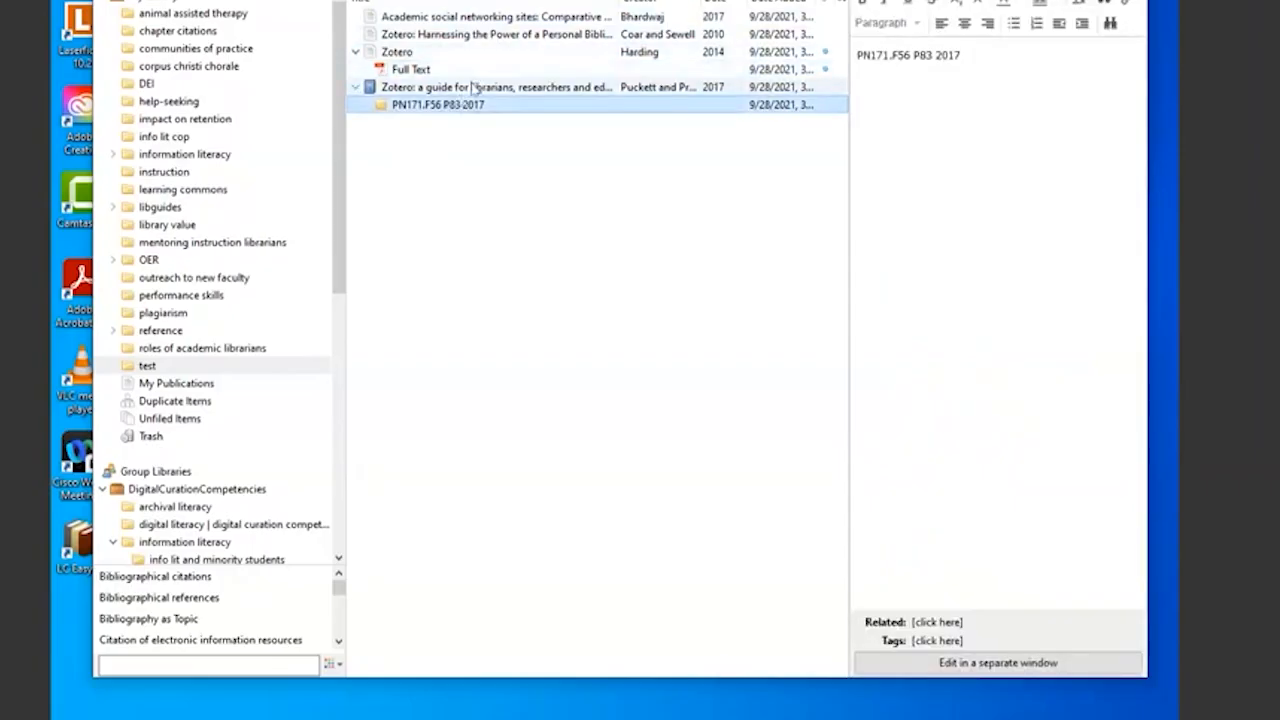
left_click(576, 16)
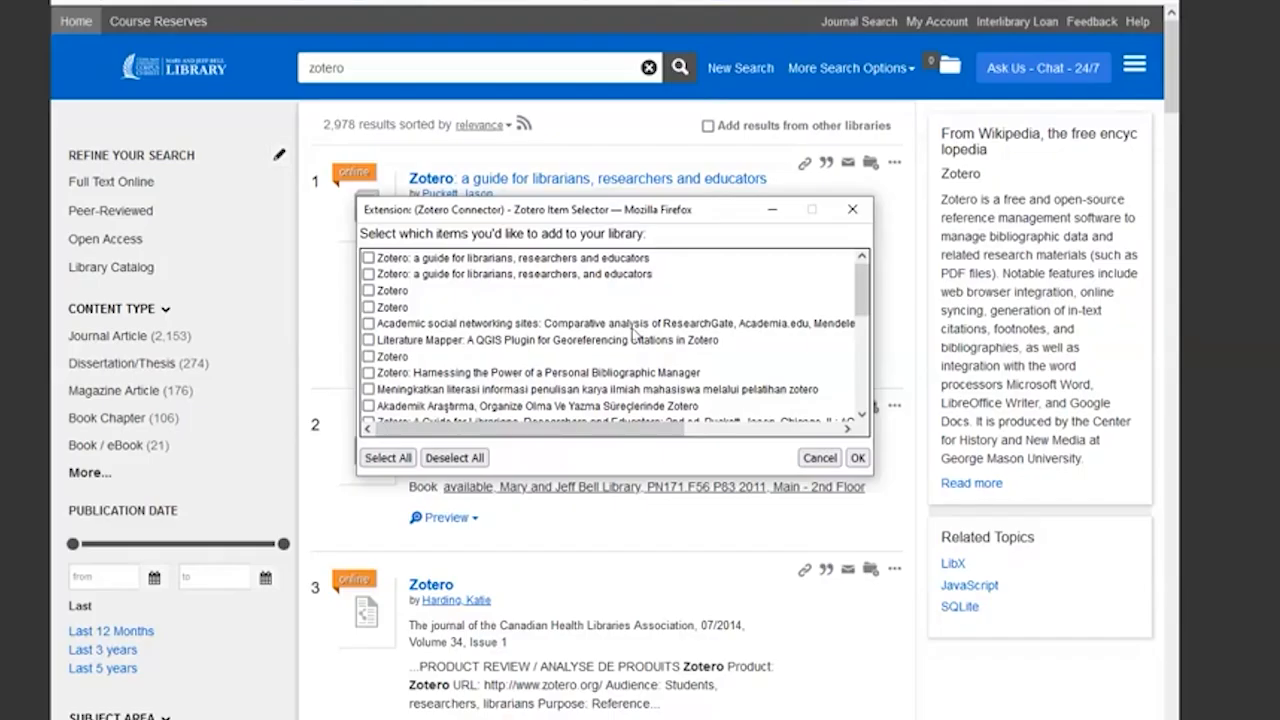
- Dismiss the item selector in the browser, view the ebook page of "Zotero: a guide for librarians, researchers and educators" and return to the search results
left_click(852, 209)
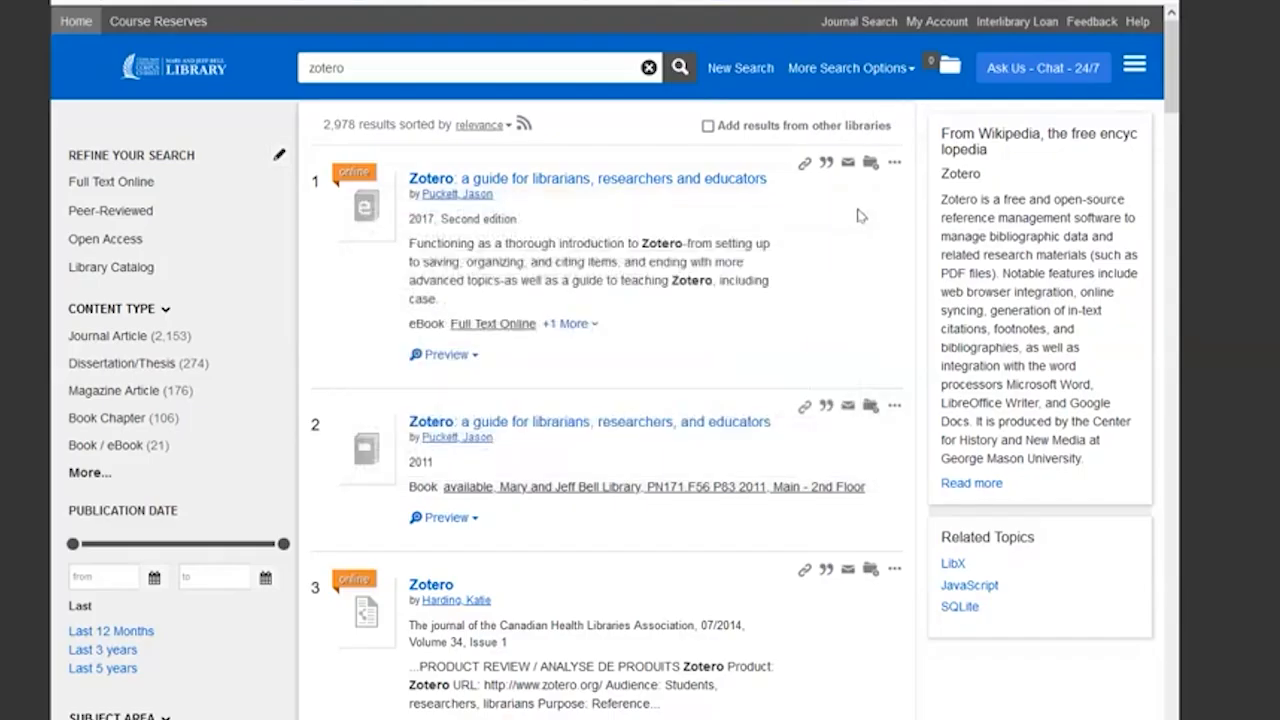
left_click(476, 184)
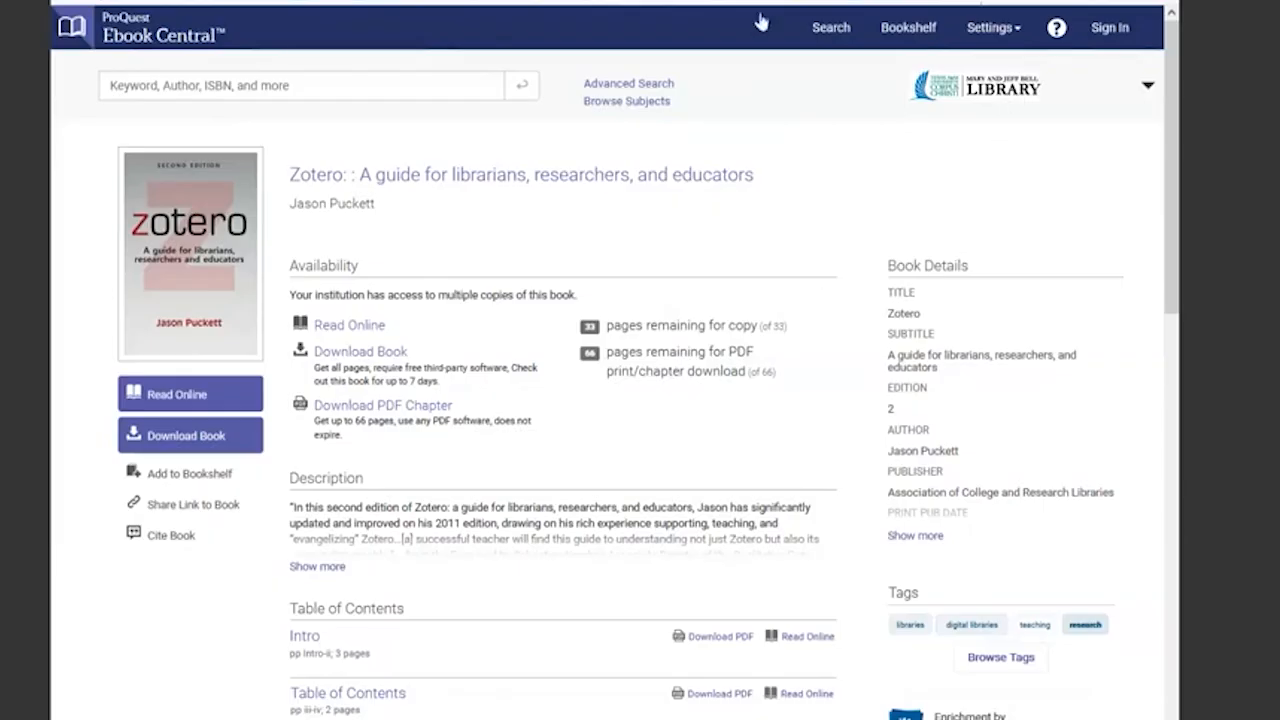
left_click(979, 1)
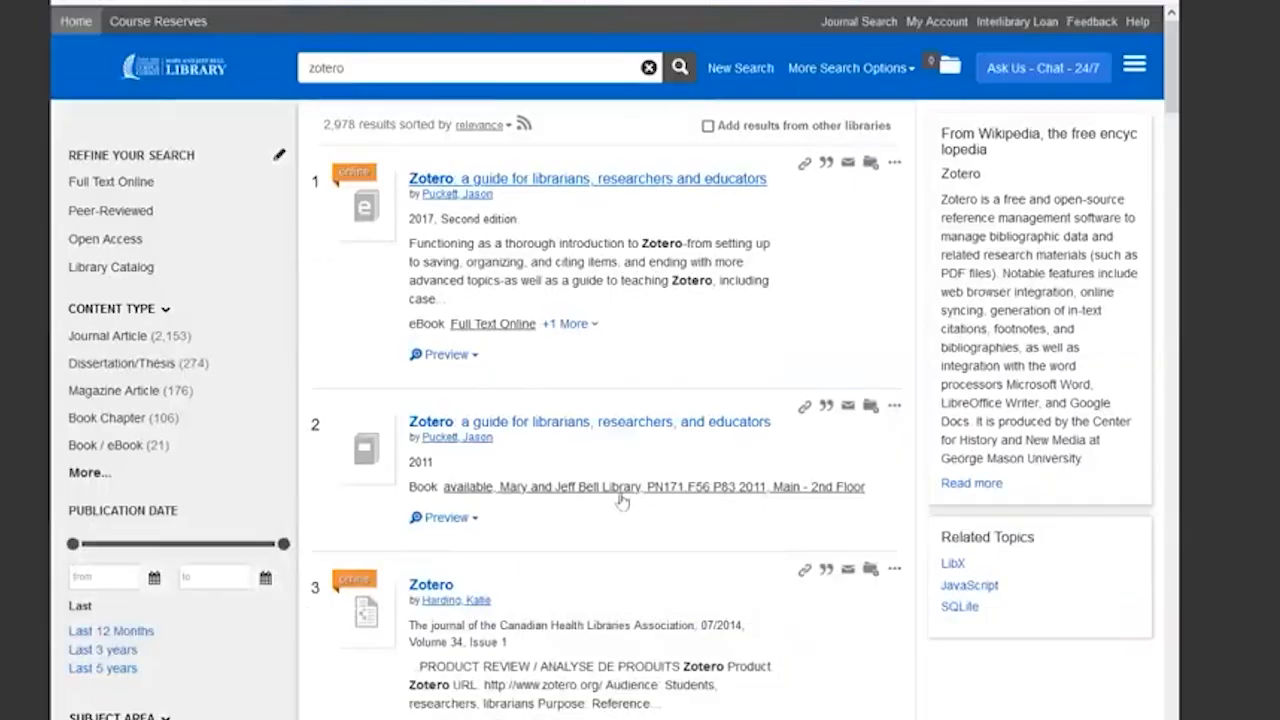
- Open the article "Evaluating Zotero, SHERPA/RoMEO, and Unpaywall in an institutional repository workflow" from the search results and save it to the Zotero "test" collection
scroll(588, 406, "down", 15)
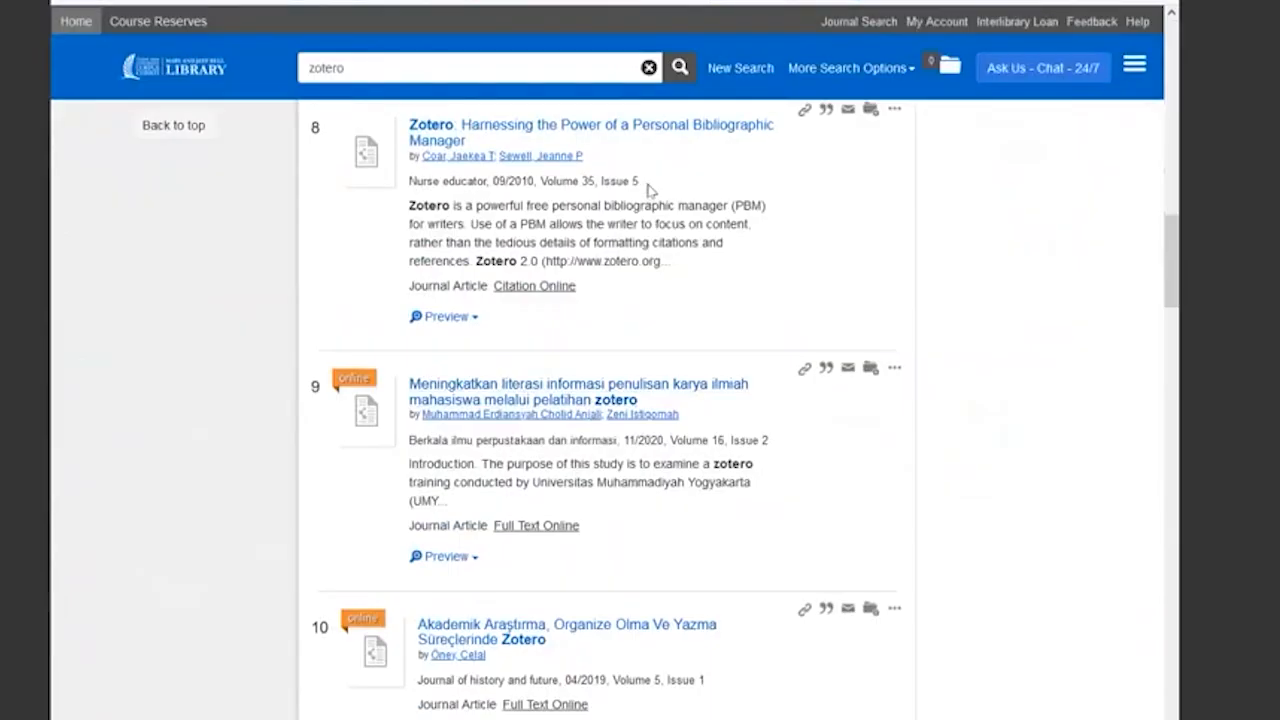
scroll(650, 192, "down", 3)
scroll(648, 198, "down", 9)
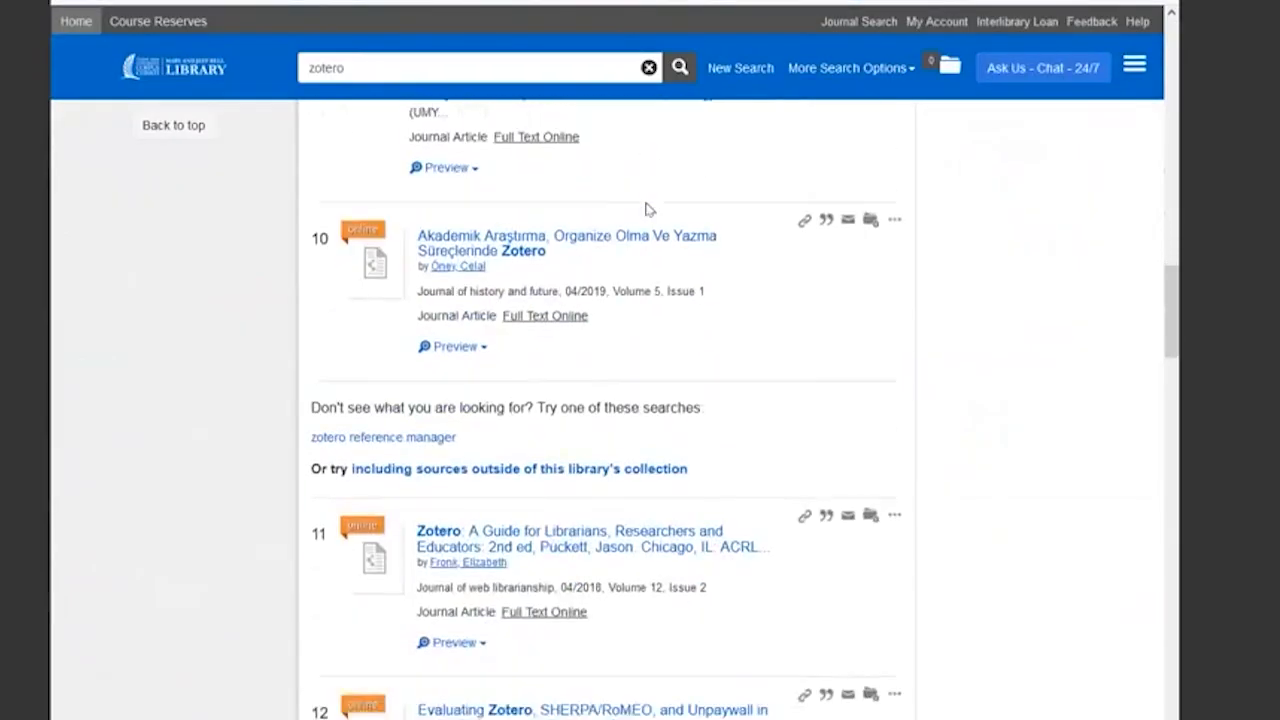
scroll(648, 207, "down", 5)
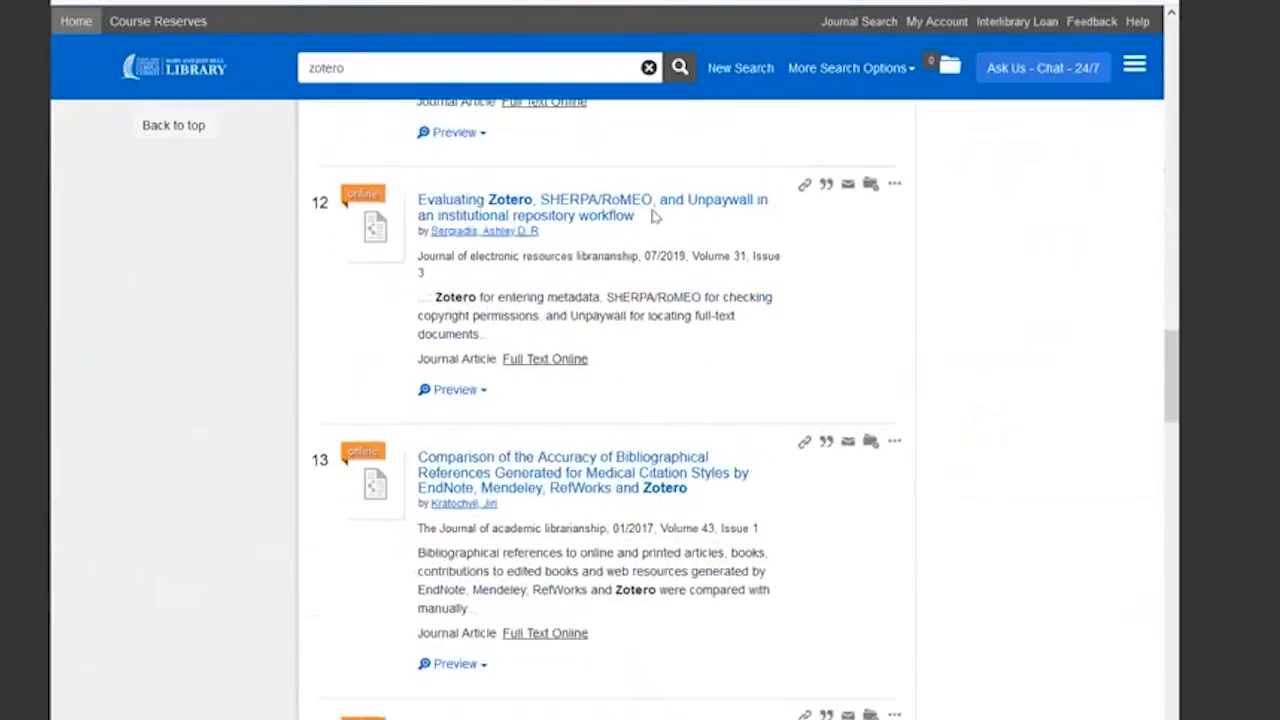
scroll(626, 188, "up", 2)
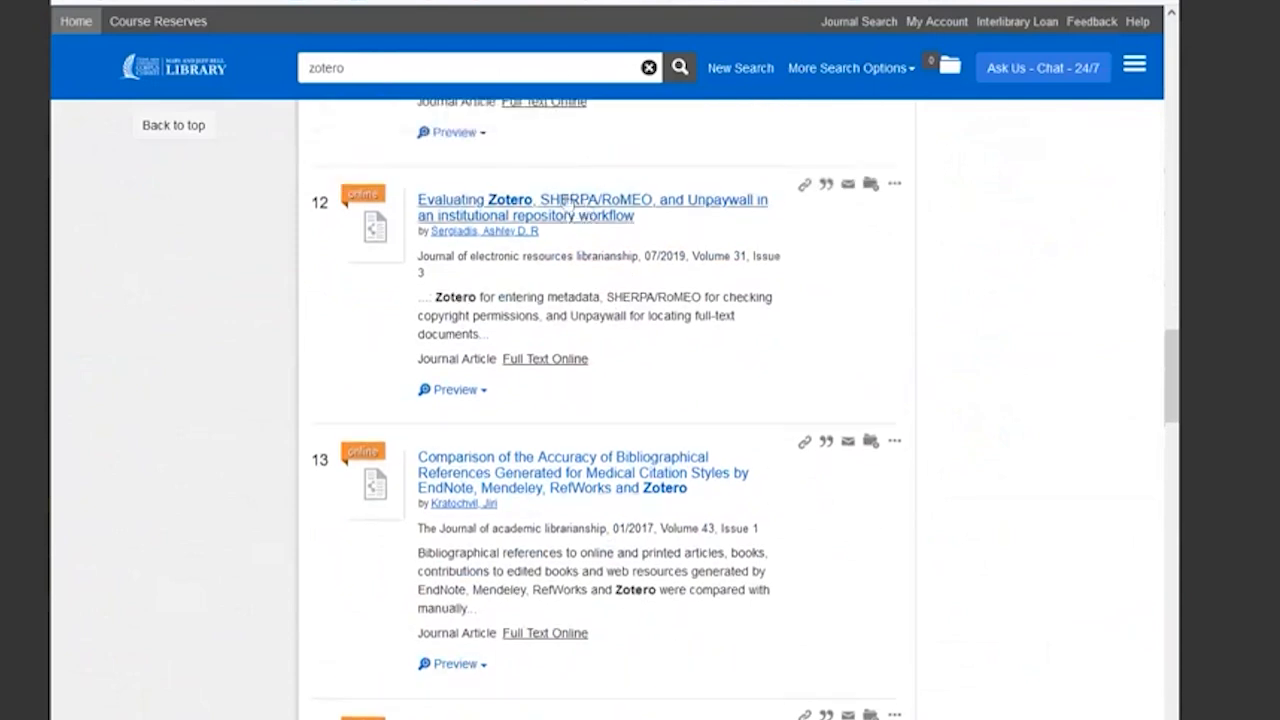
left_click(511, 206)
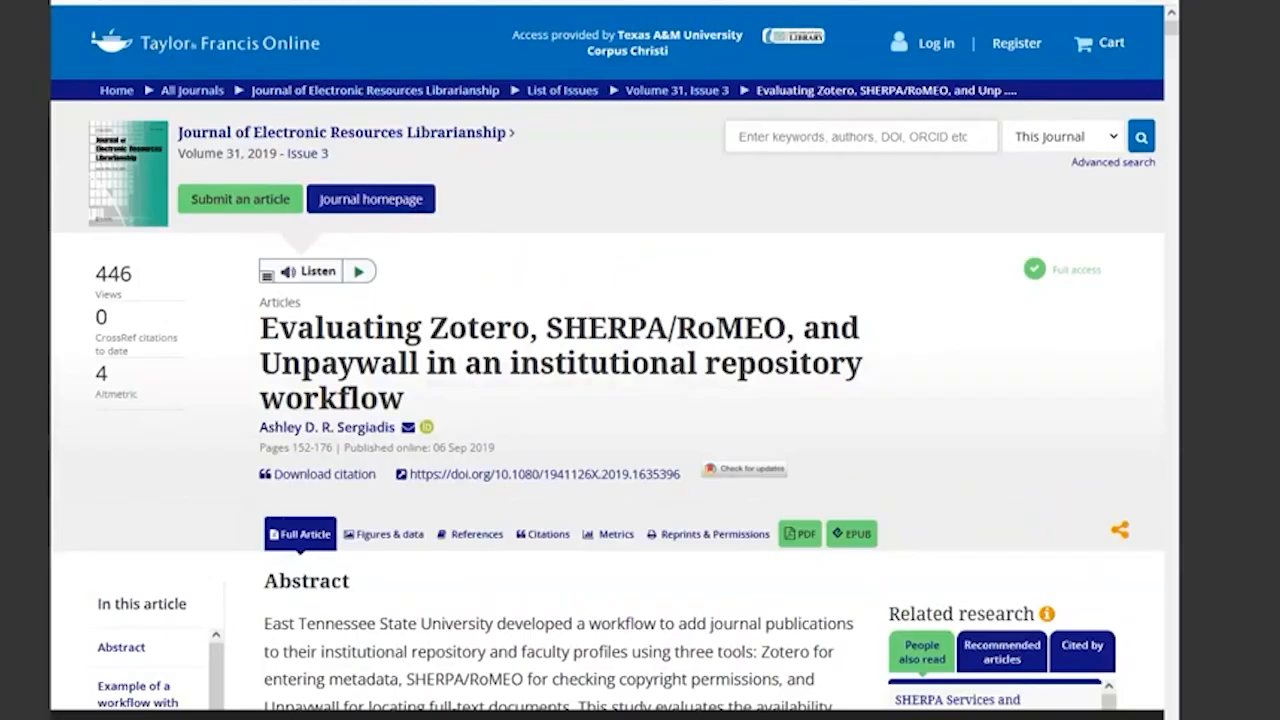
left_click(982, 1)
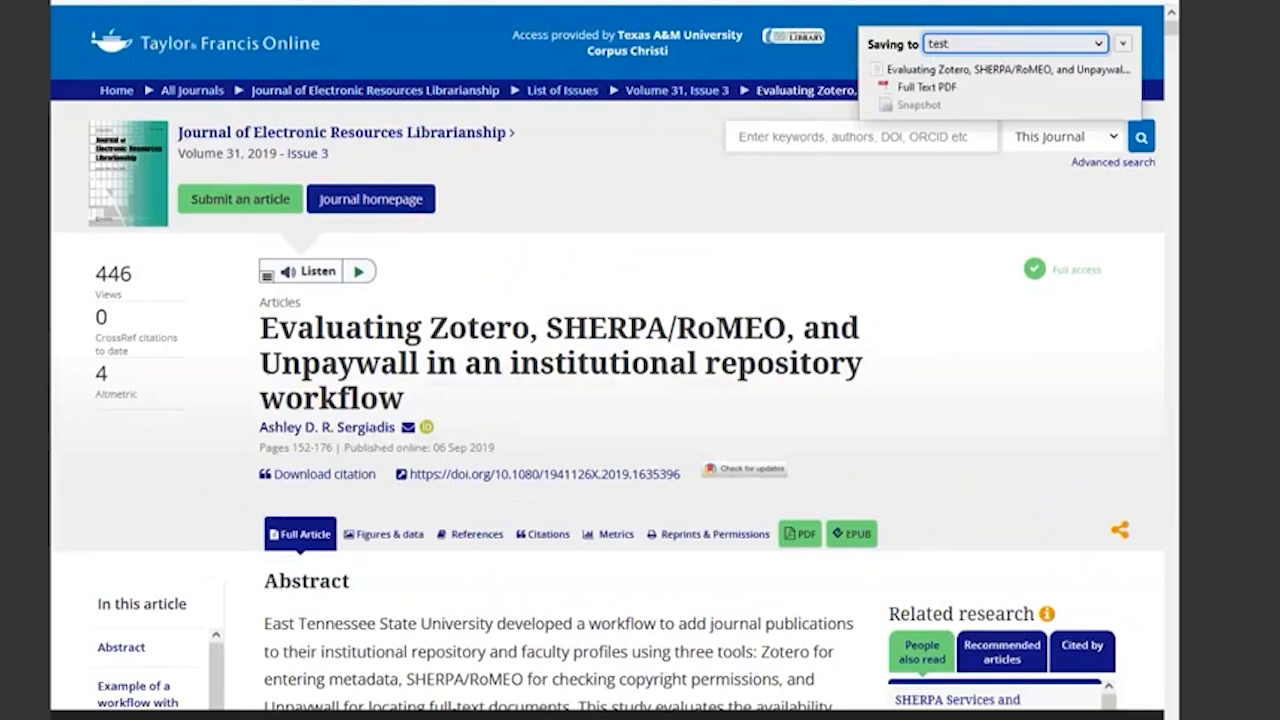
- Switch to Zotero and examine the "Evaluating Zotero, SHERPA/RoMEO, and Unpaywall" article's attachments, abstract and the source link of its Full Text PDF
left_click(511, 716)
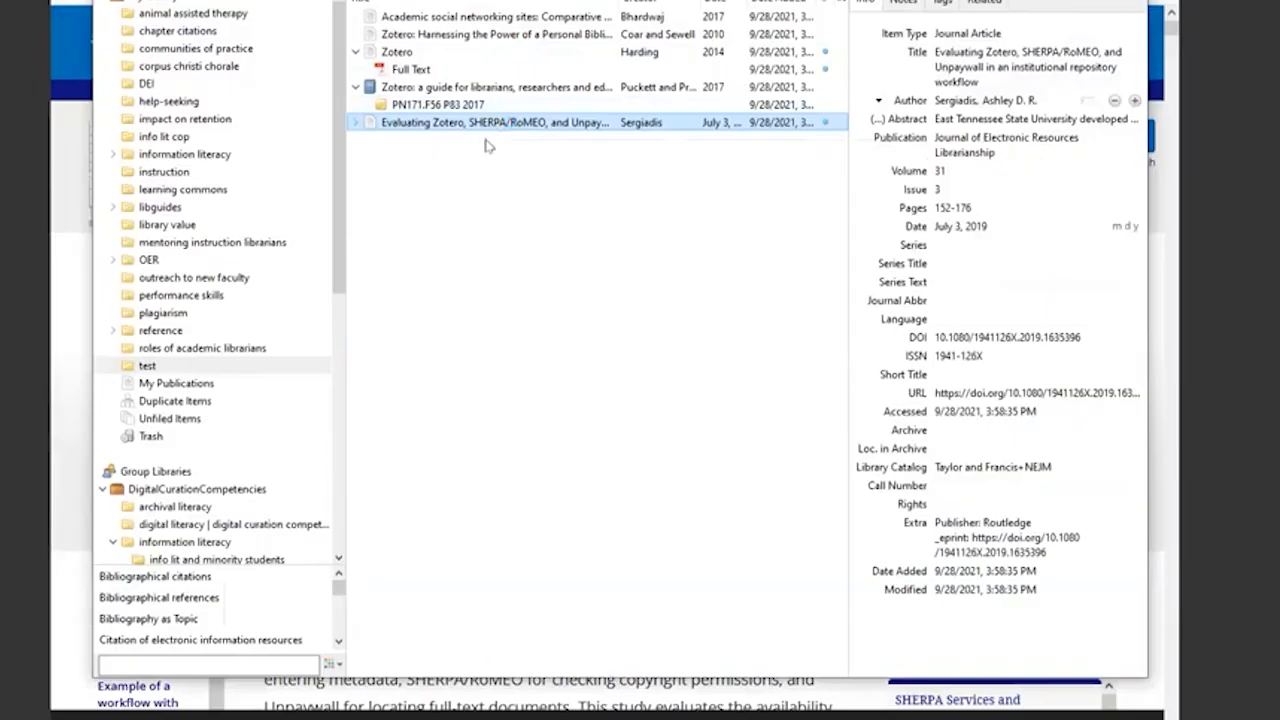
left_click(357, 123)
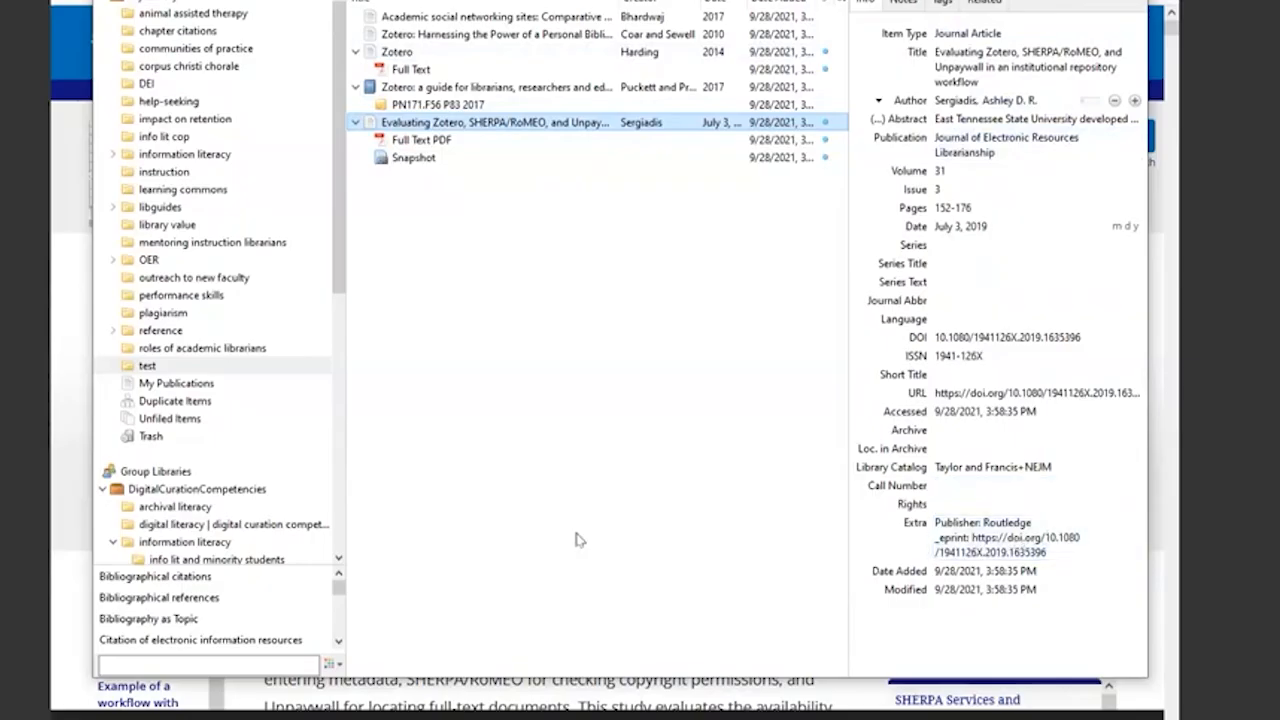
left_click(982, 119)
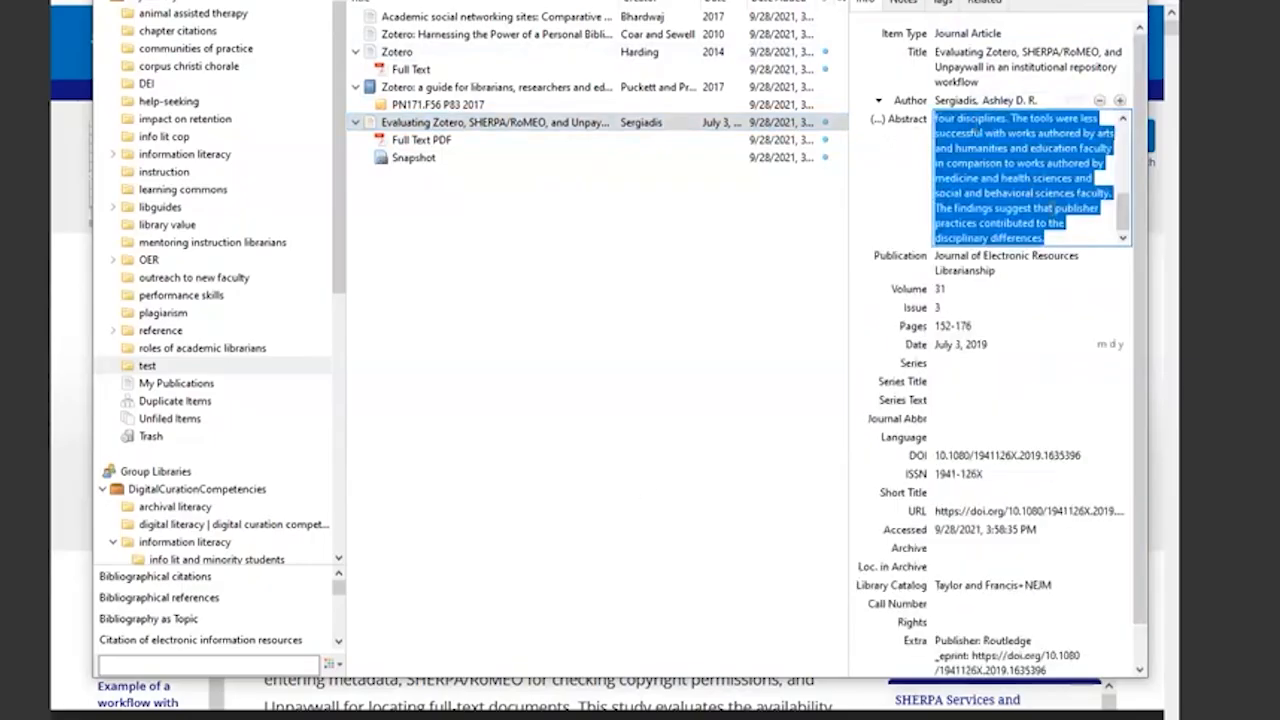
left_click(808, 288)
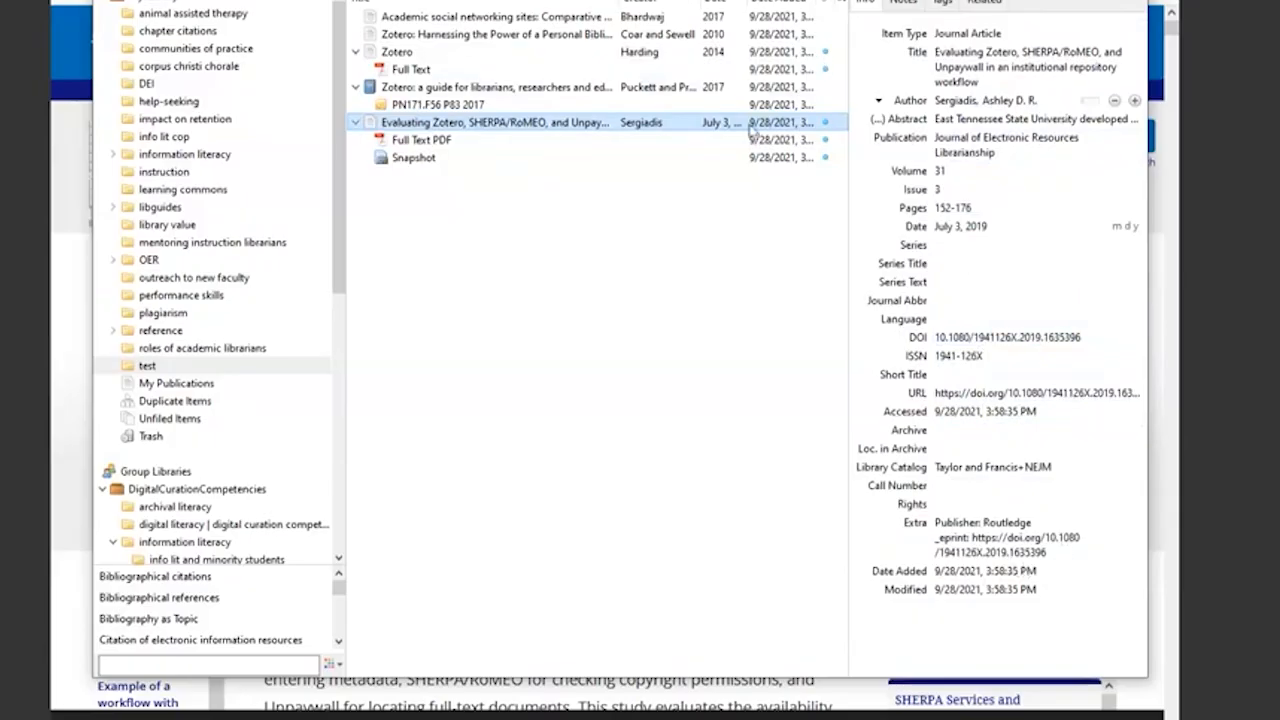
left_click(428, 142)
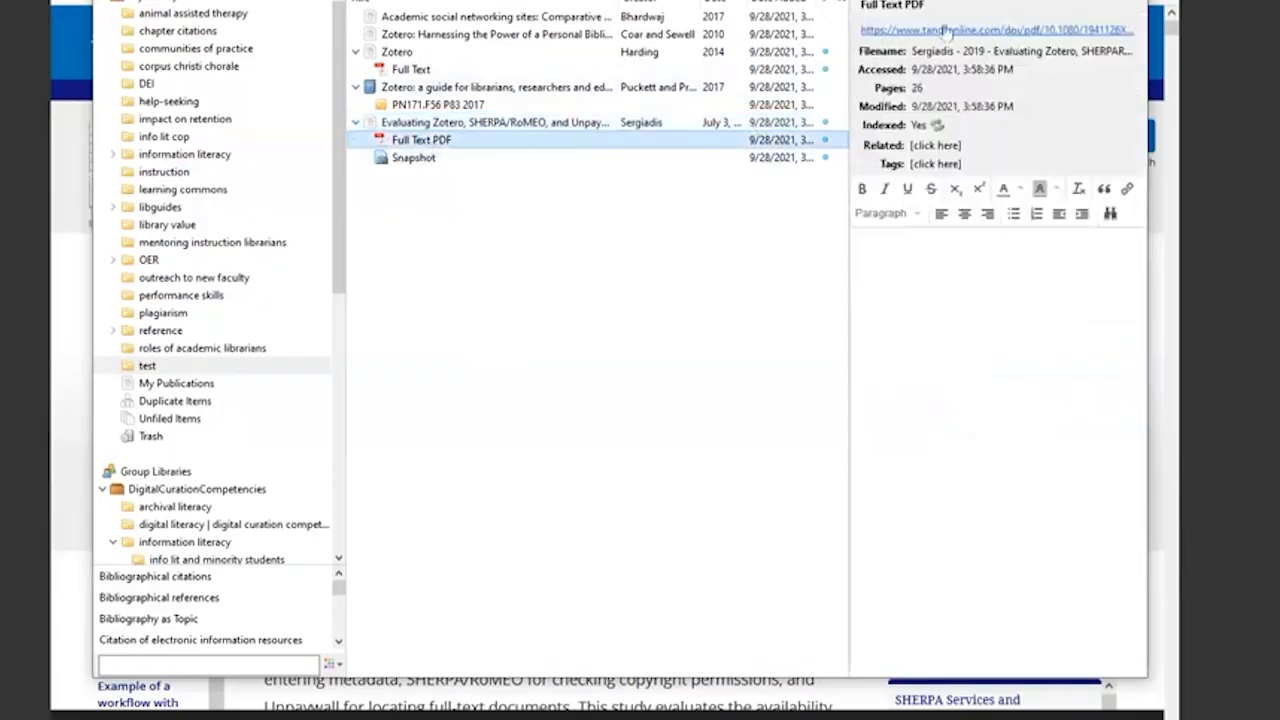
left_click(999, 32)
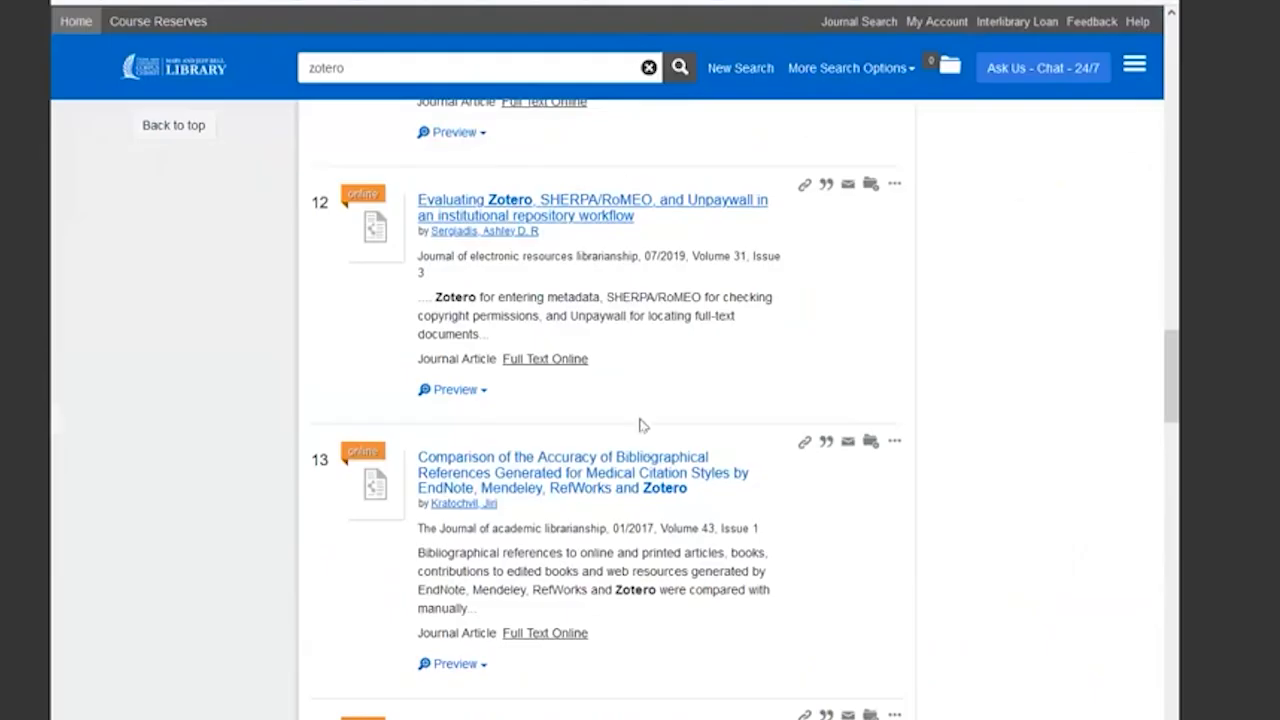
left_click(540, 718)
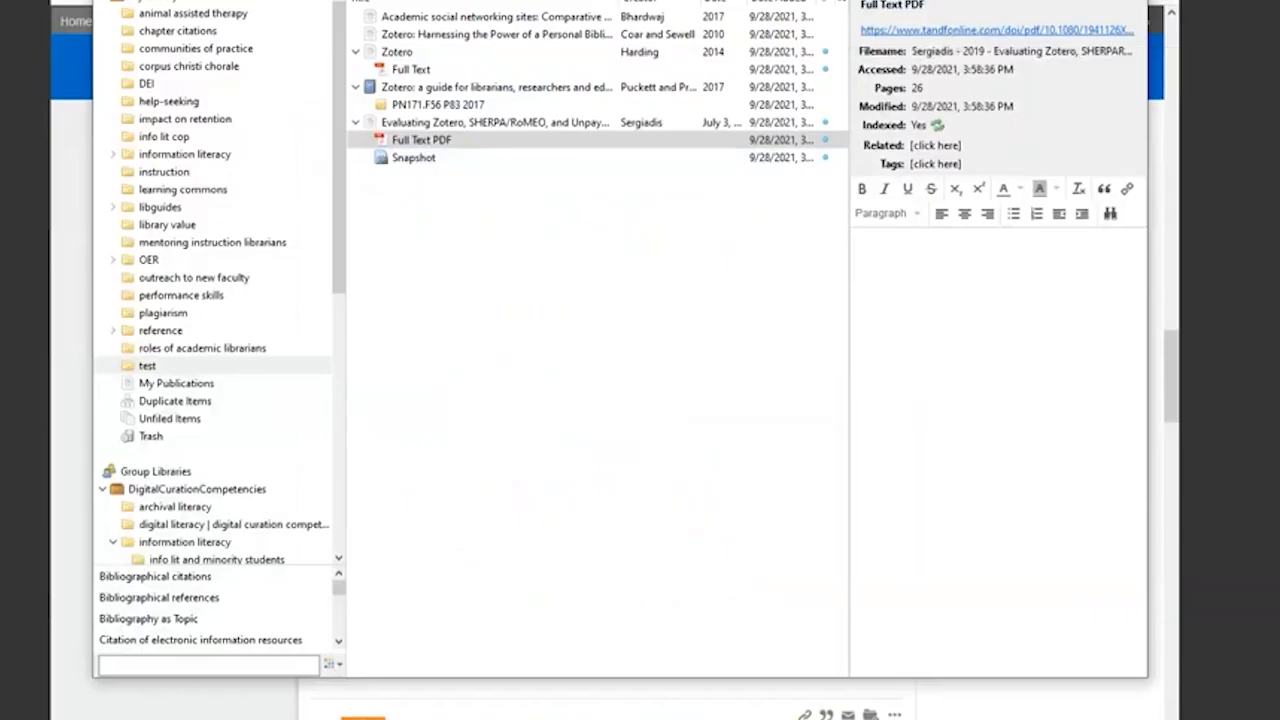
left_click(204, 0)
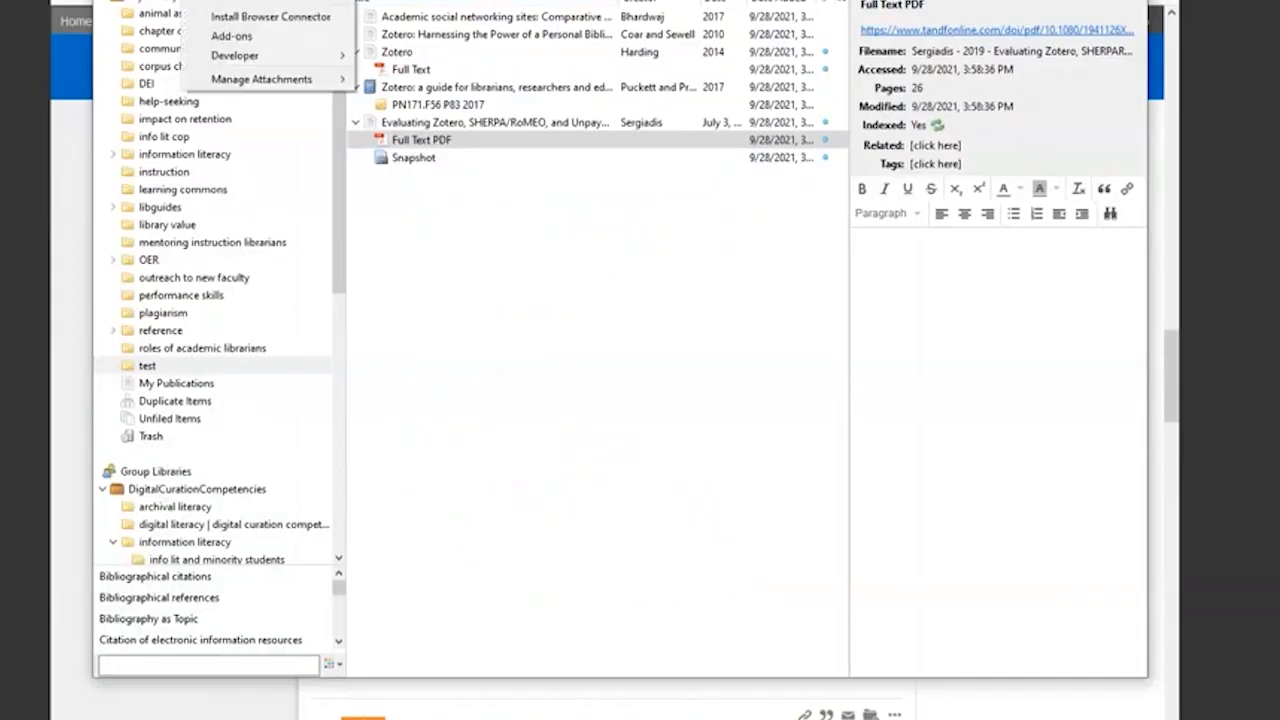
mouse_move(165, 0)
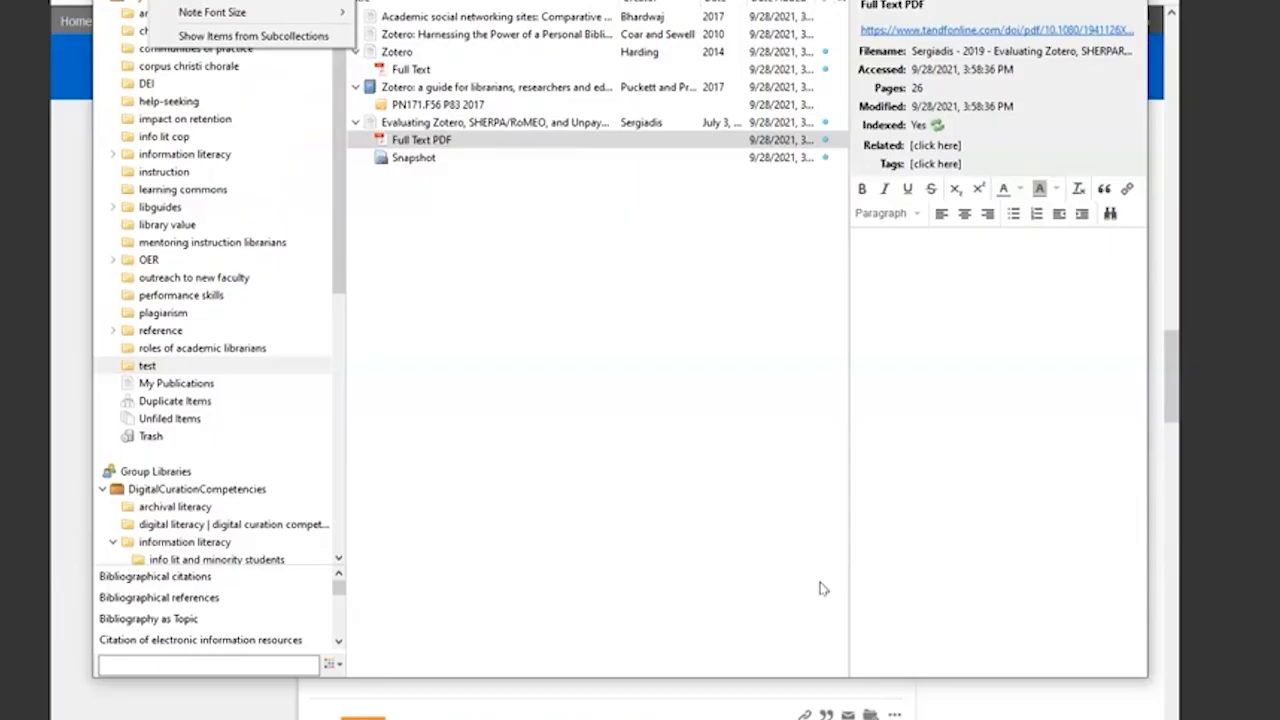
left_click(430, 122)
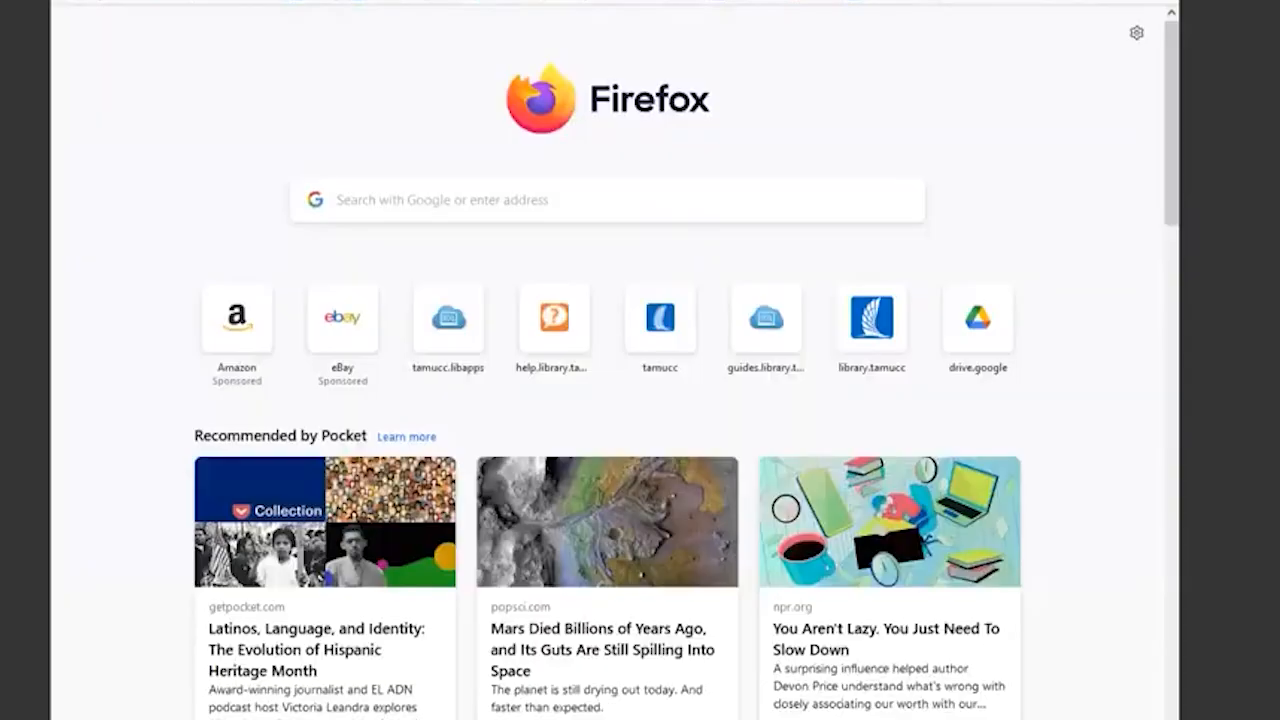
- Go to amazon.com in Firefox and search the Books department for "all systems red"
type("amazon.com")
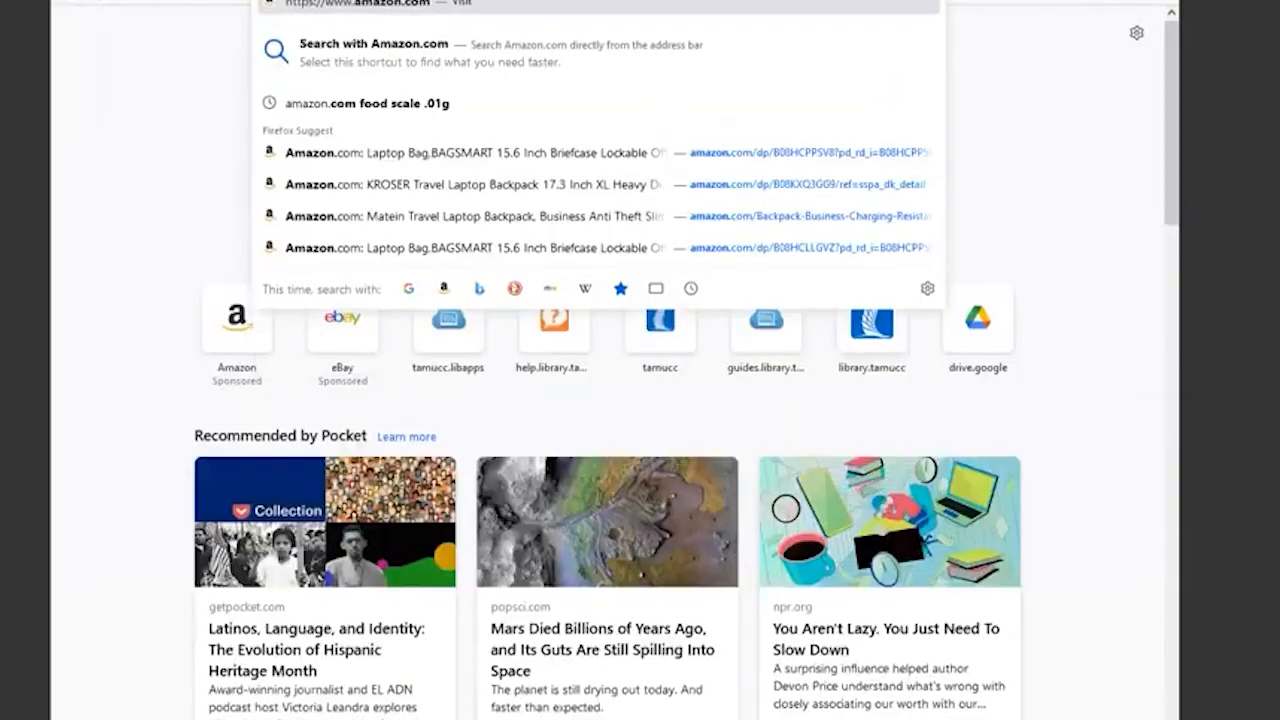
key("Return")
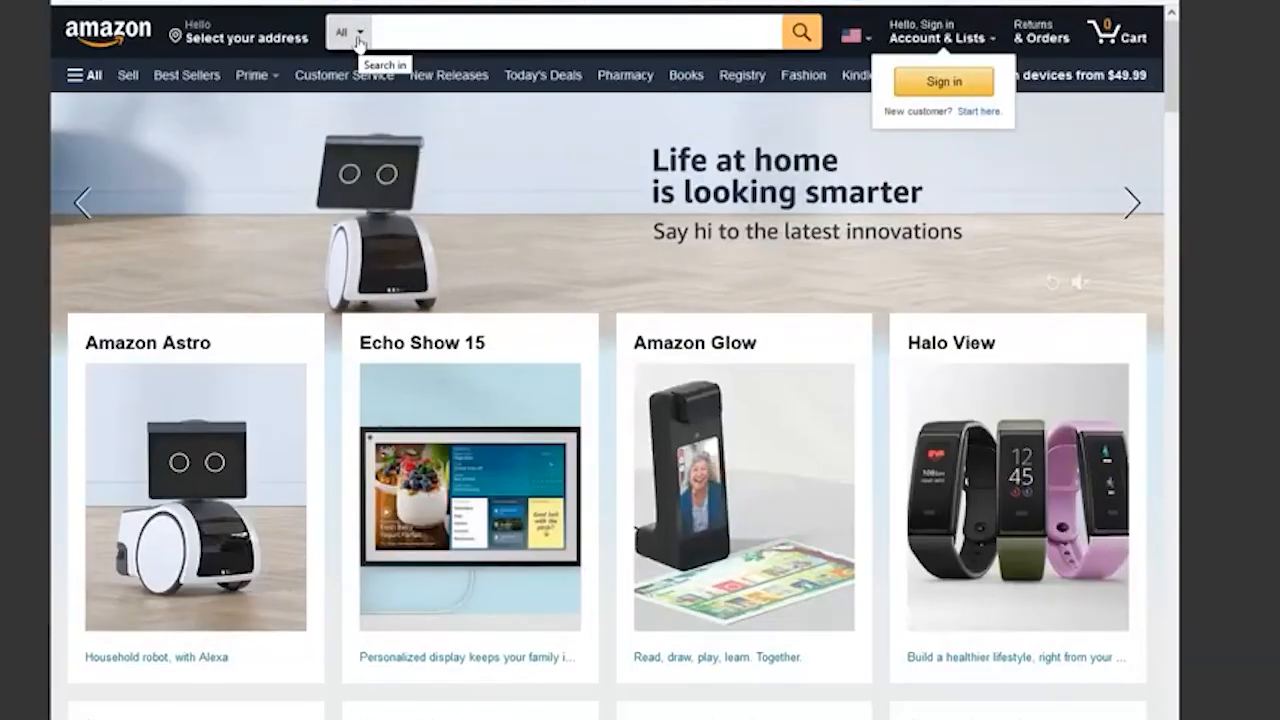
left_click(455, 22)
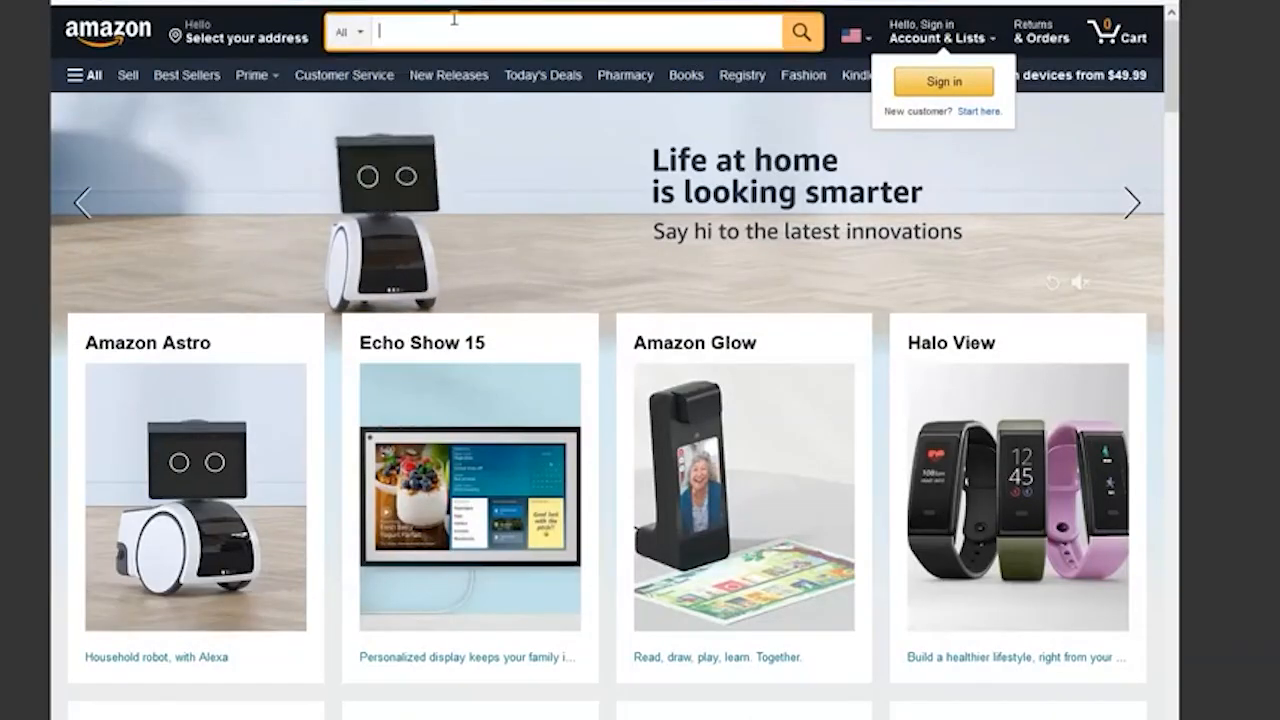
left_click(342, 32)
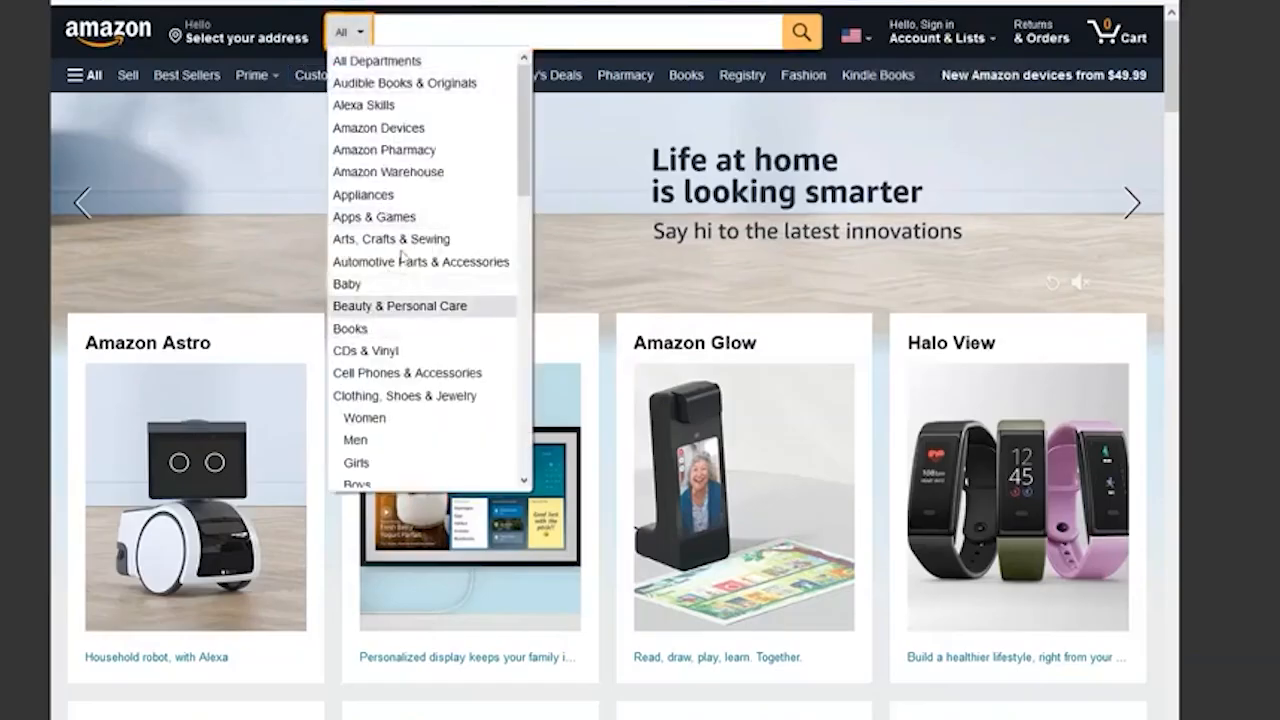
left_click(372, 329)
type("all systems red")
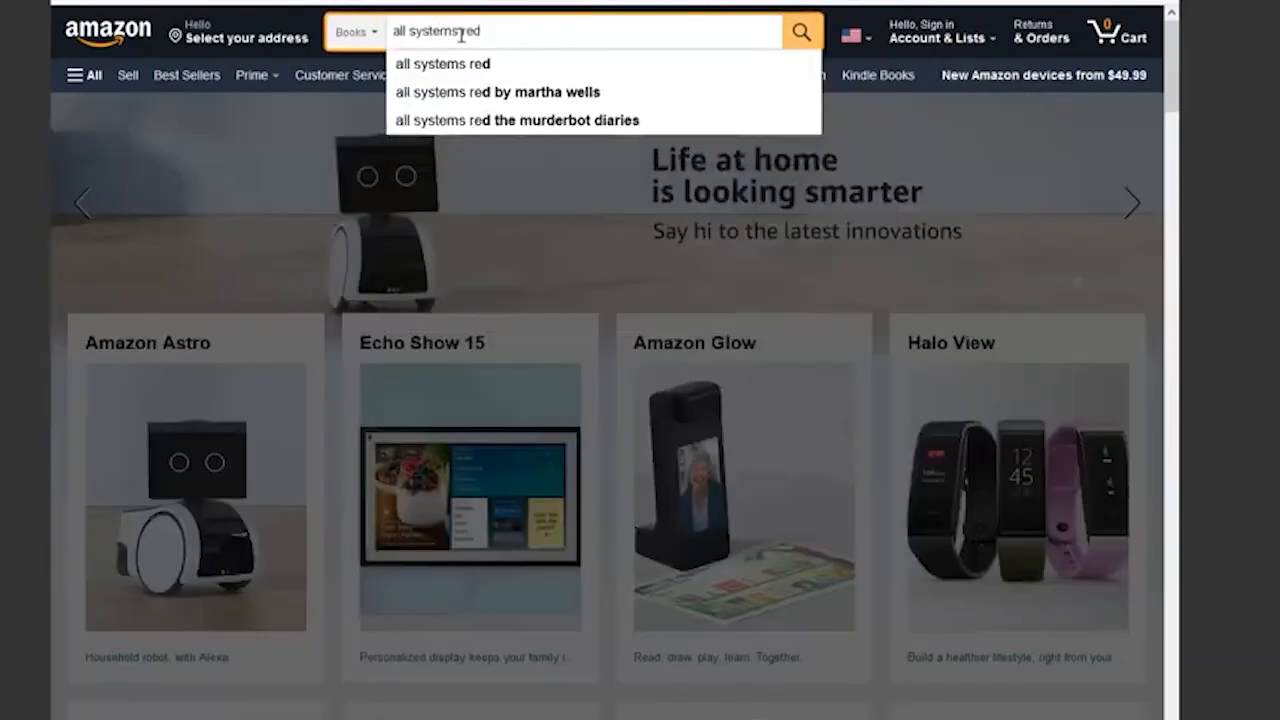
key("Return")
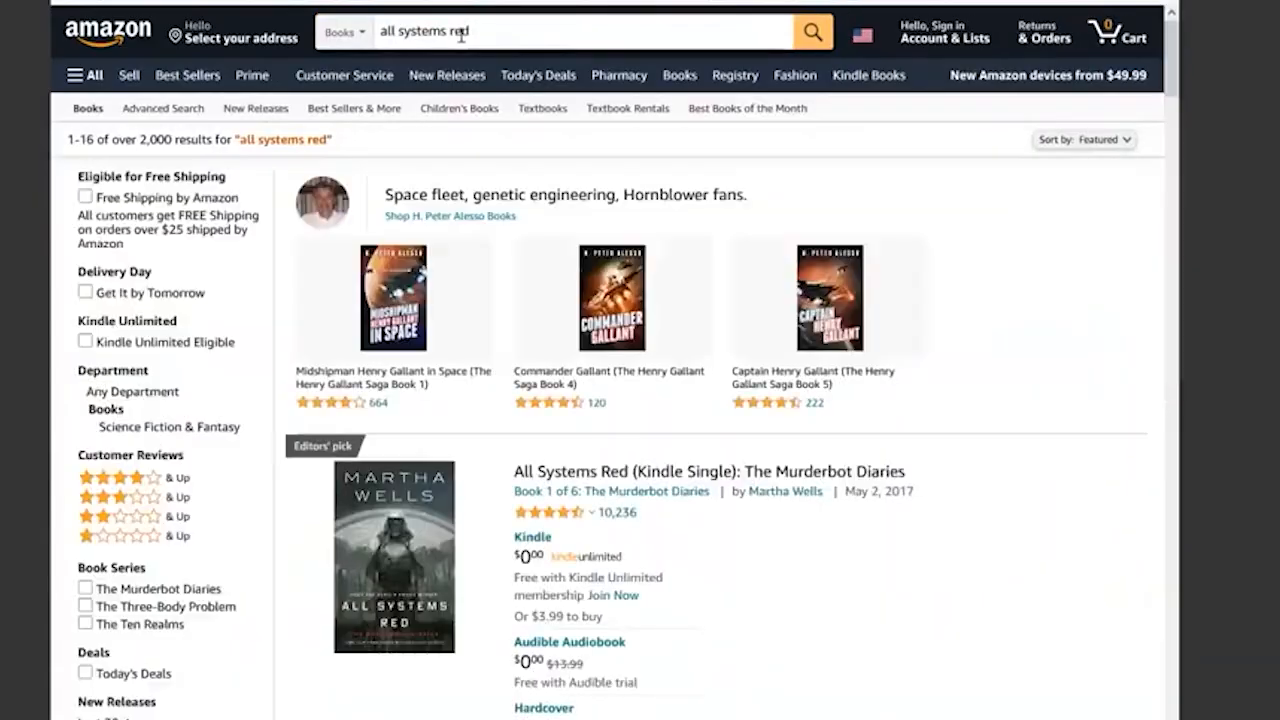
- Open the product page of "All Systems Red (Kindle Single): The Murderbot Diaries" and save the book to Zotero
scroll(765, 428, "down", 5)
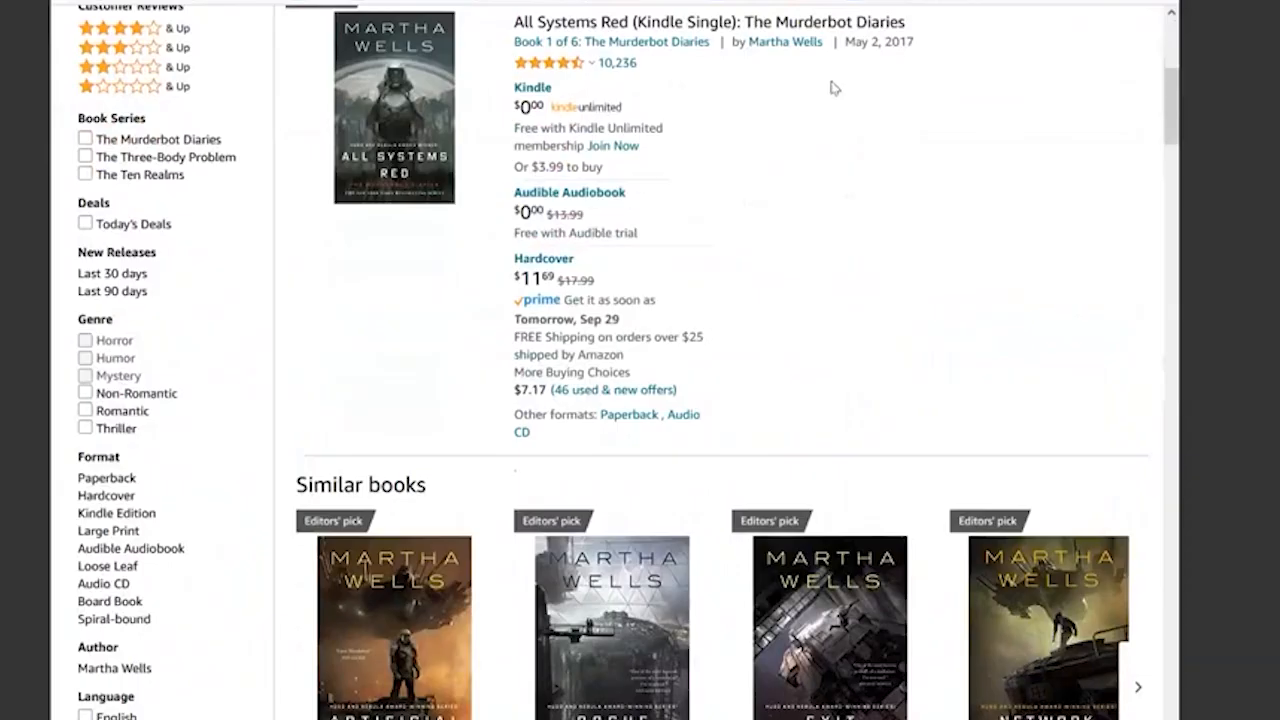
scroll(954, 157, "up", 5)
left_click(640, 470)
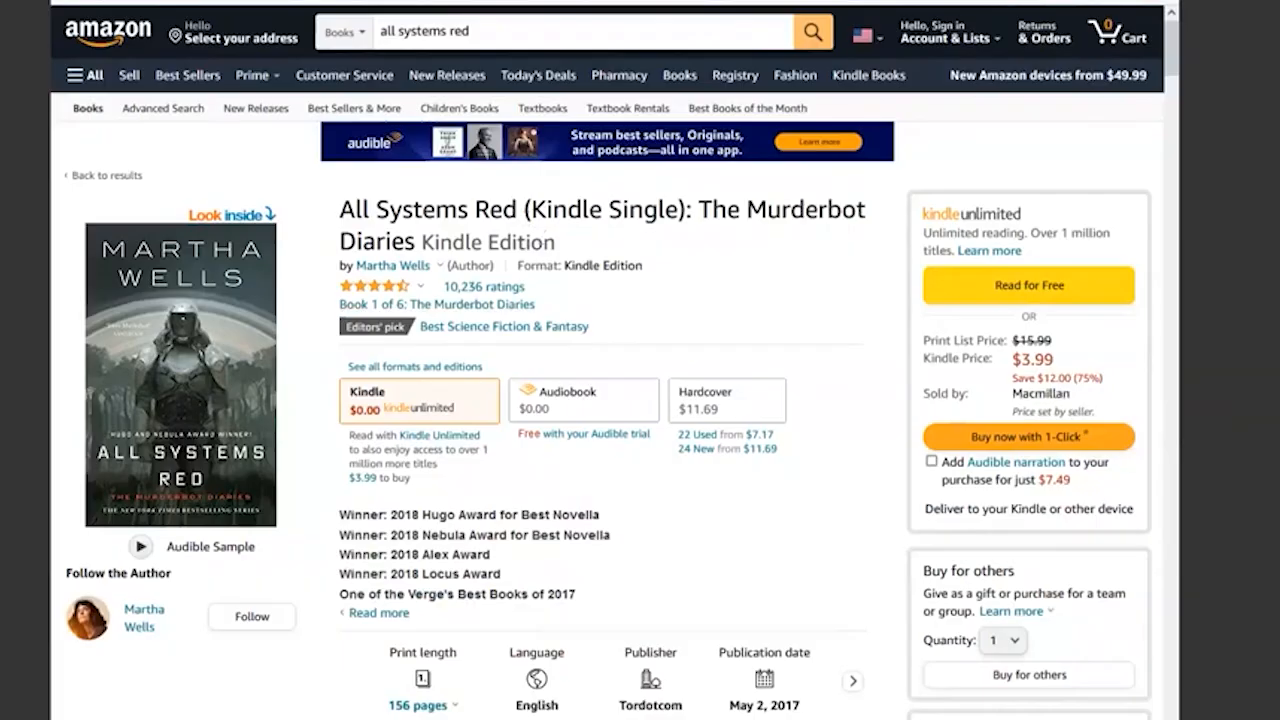
left_click(1066, 2)
- Switch to Zotero and inspect the "All Systems Red" book's attached link and the item types available for it
key("alt+Tab")
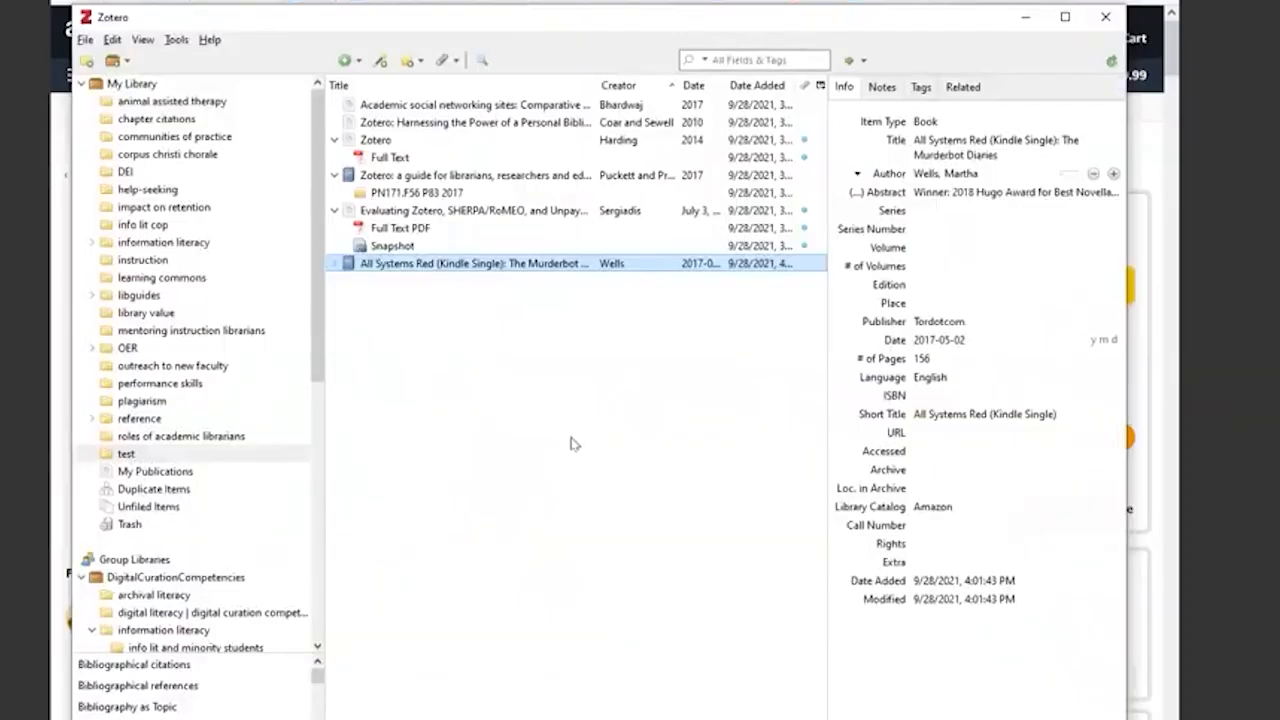
left_click(334, 263)
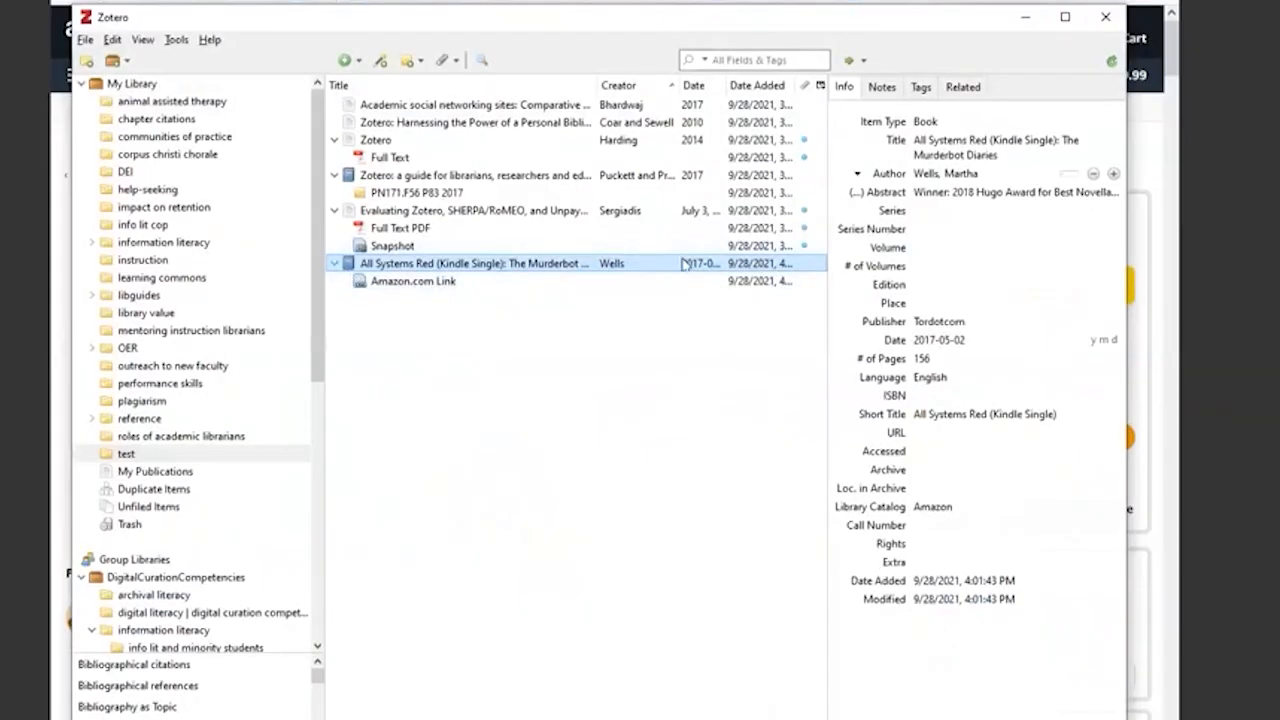
left_click(948, 122)
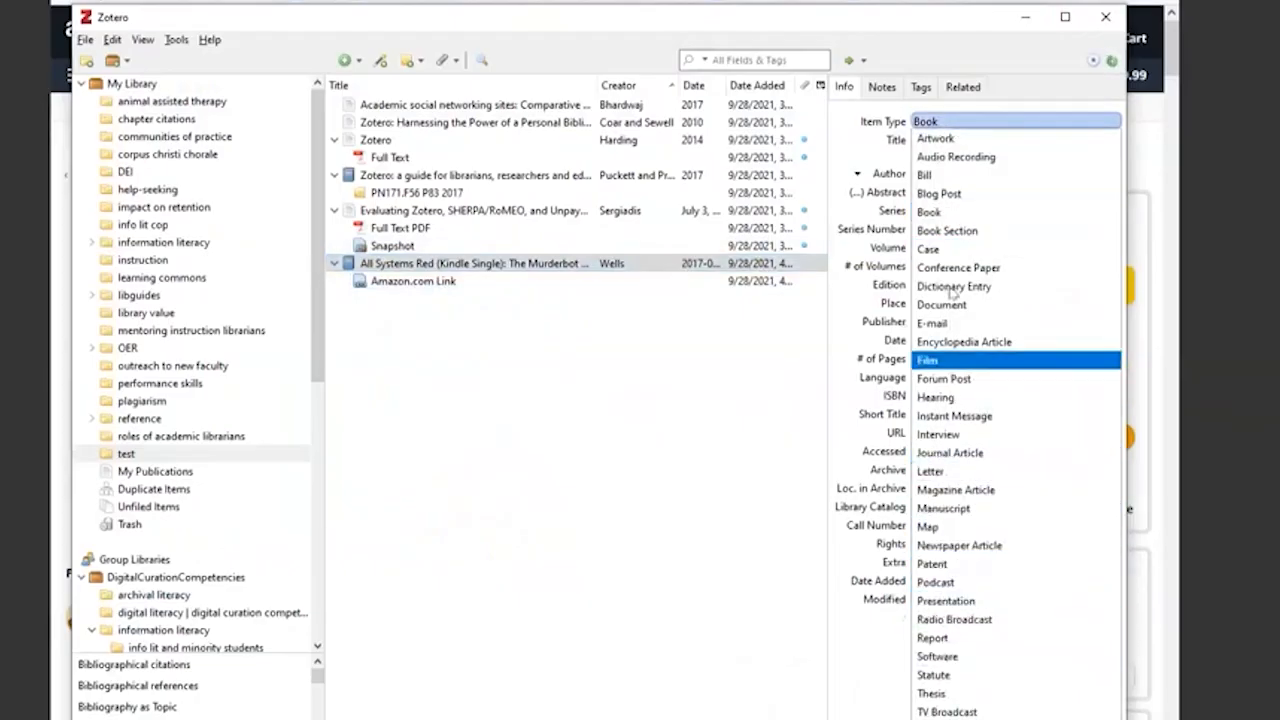
left_click(940, 127)
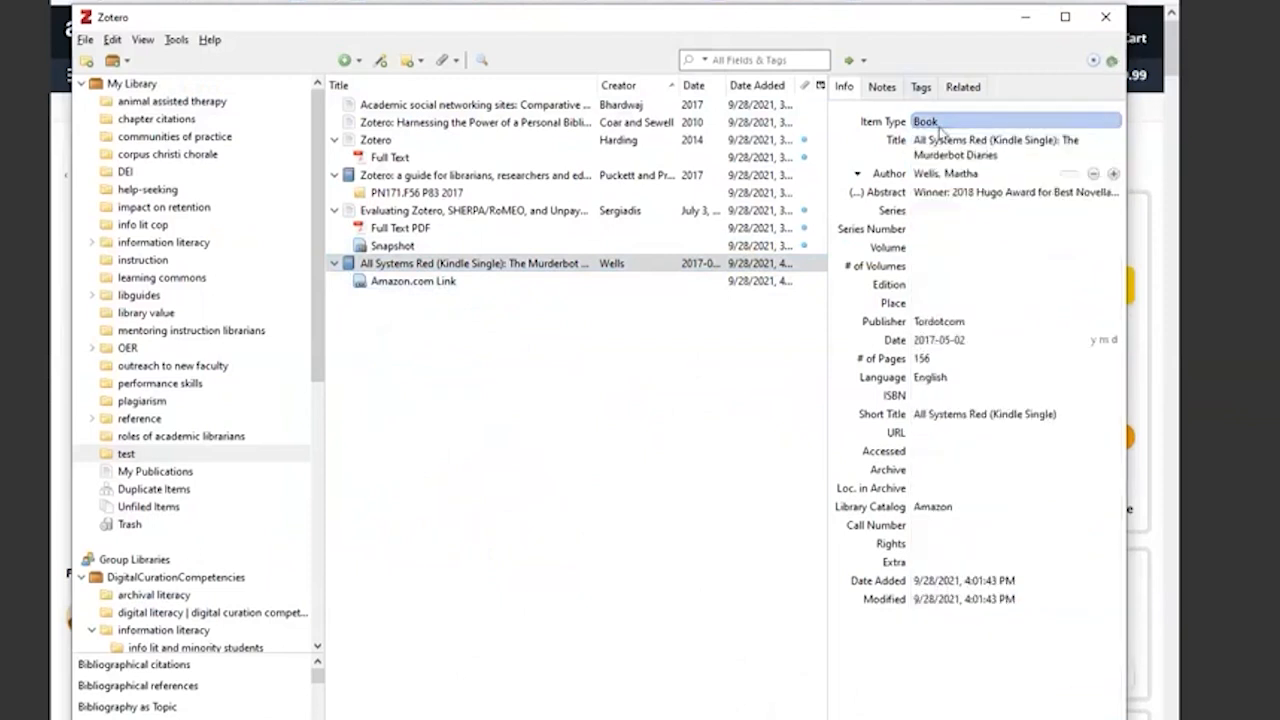
left_click(940, 127)
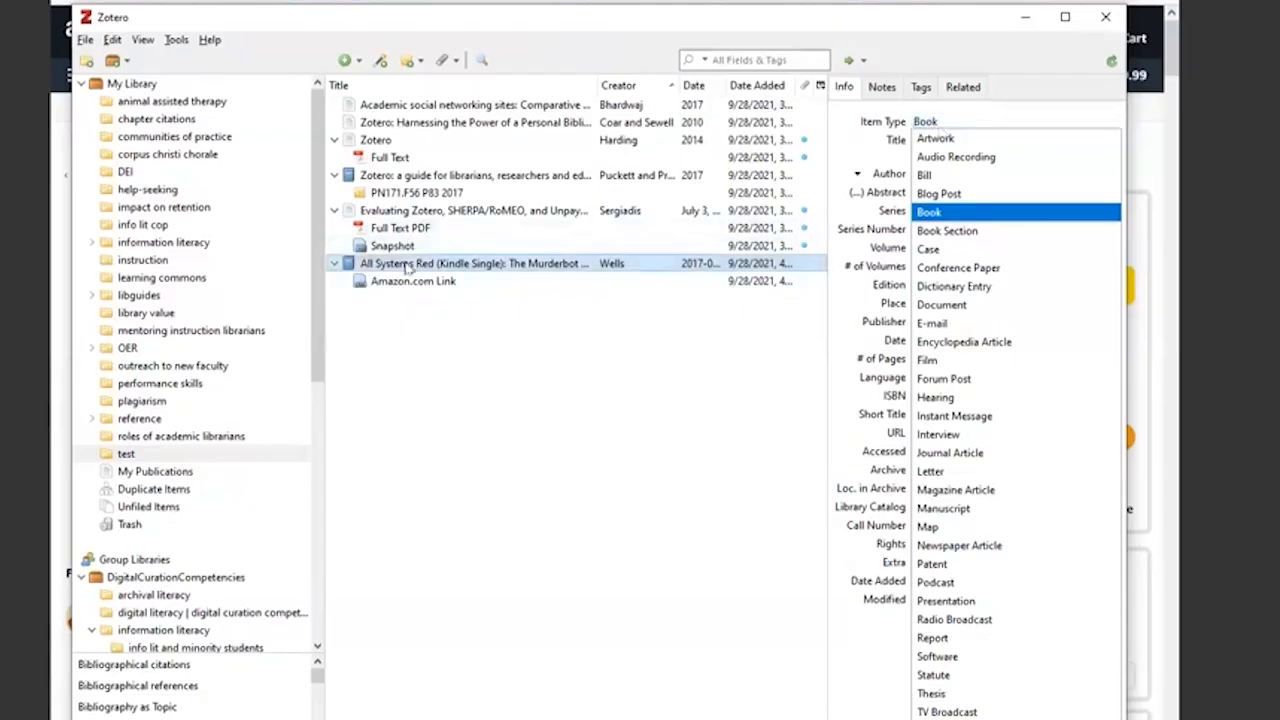
left_click(408, 265)
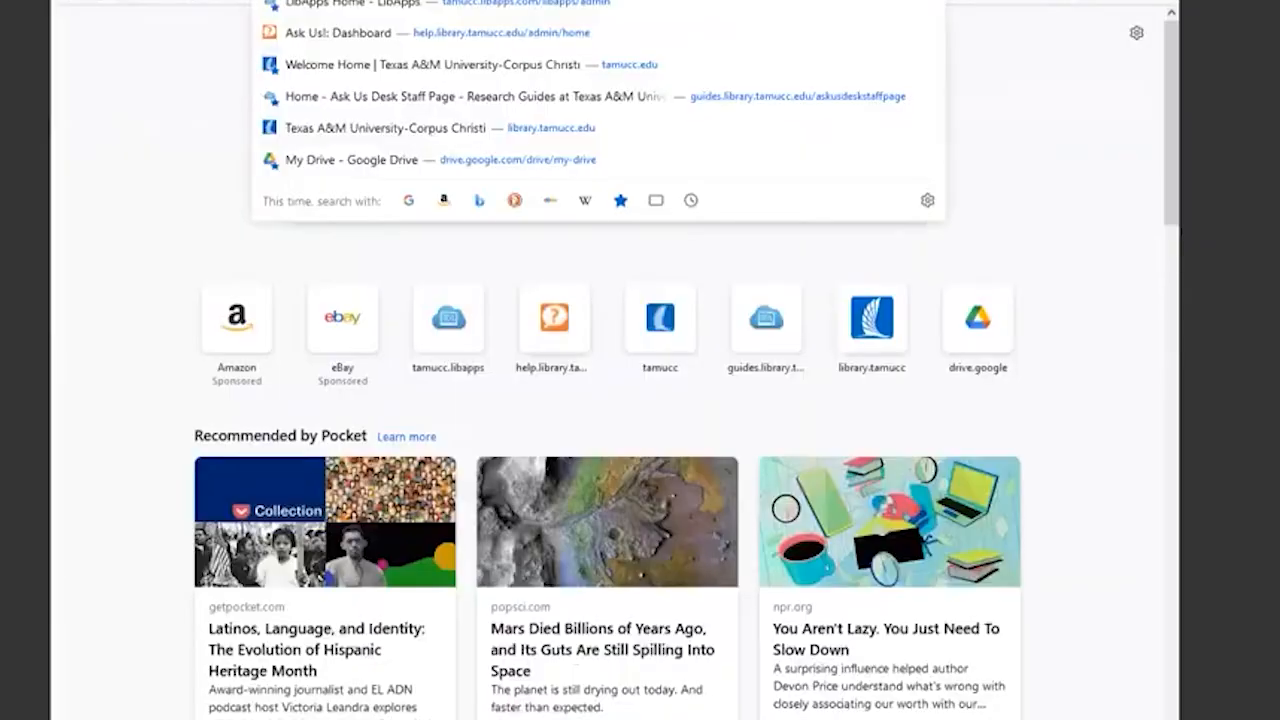
- Search the web for "usda website" in the browser and open the USDA Food and Nutrition page
type("usda w")
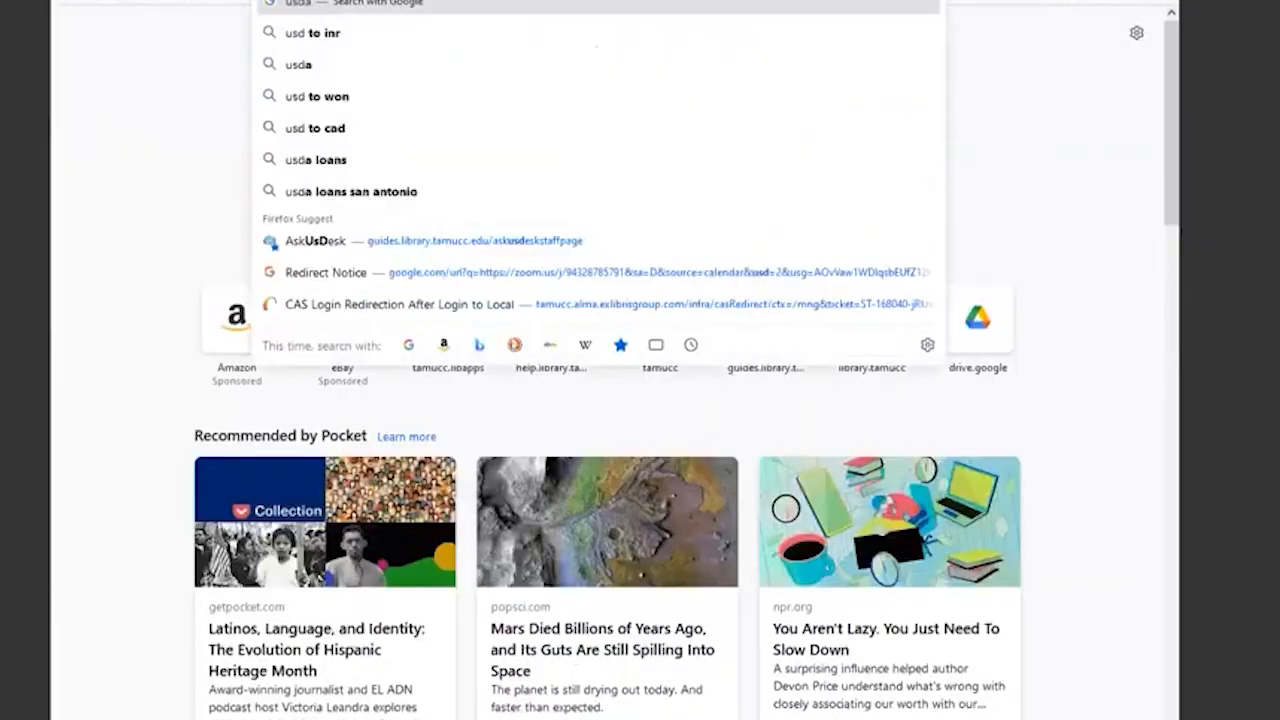
type("ebsite")
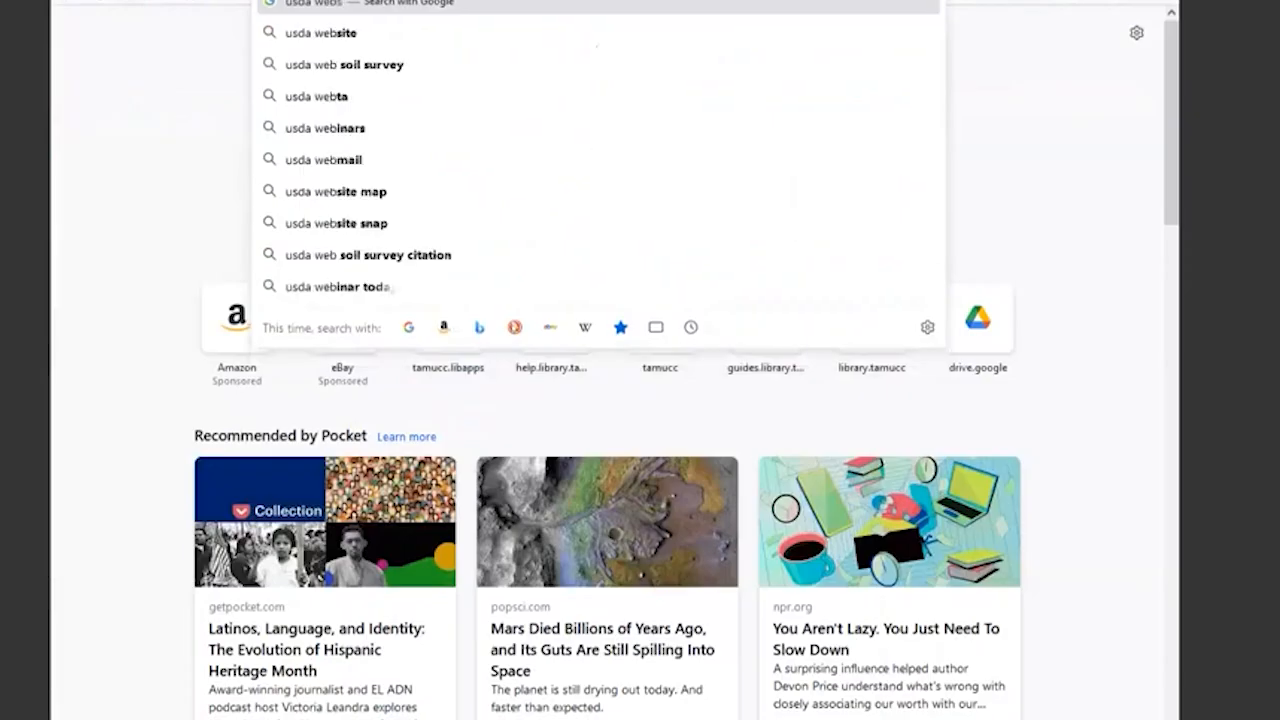
key("Return")
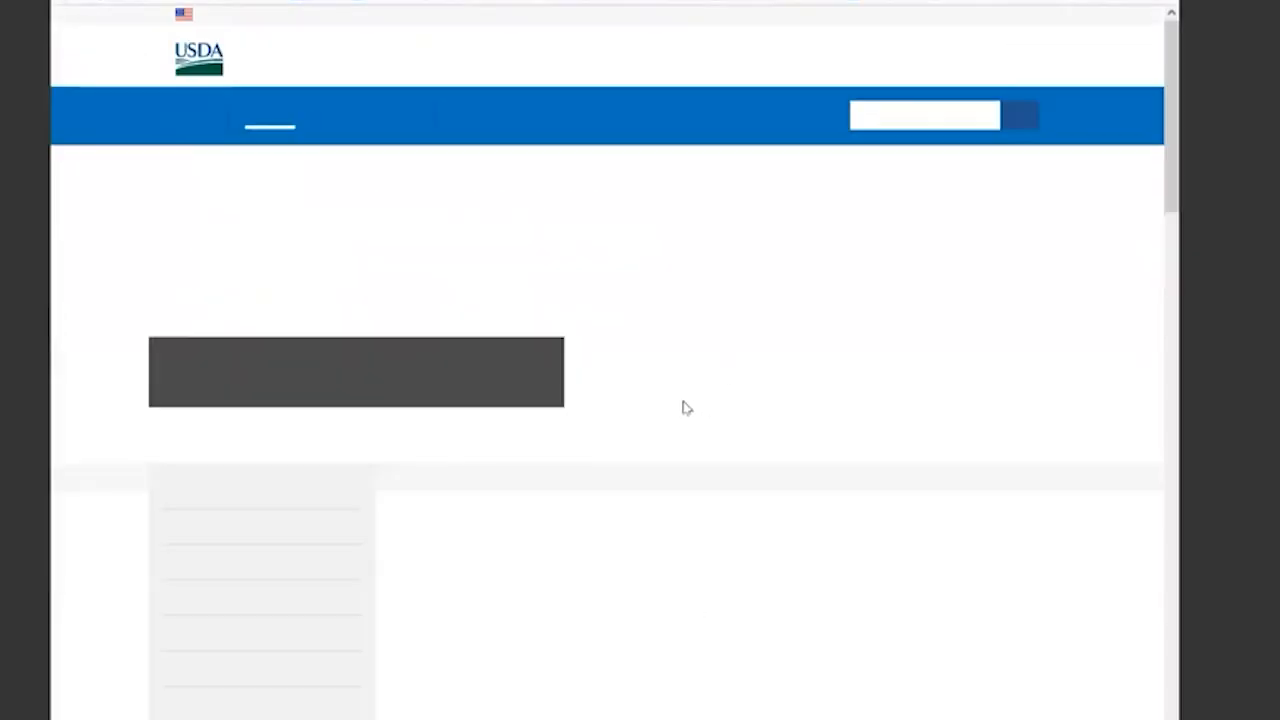
- Open the Climate Solutions topic page on the USDA website
scroll(622, 420, "down", 4)
scroll(622, 420, "down", 1)
scroll(263, 245, "up", 2)
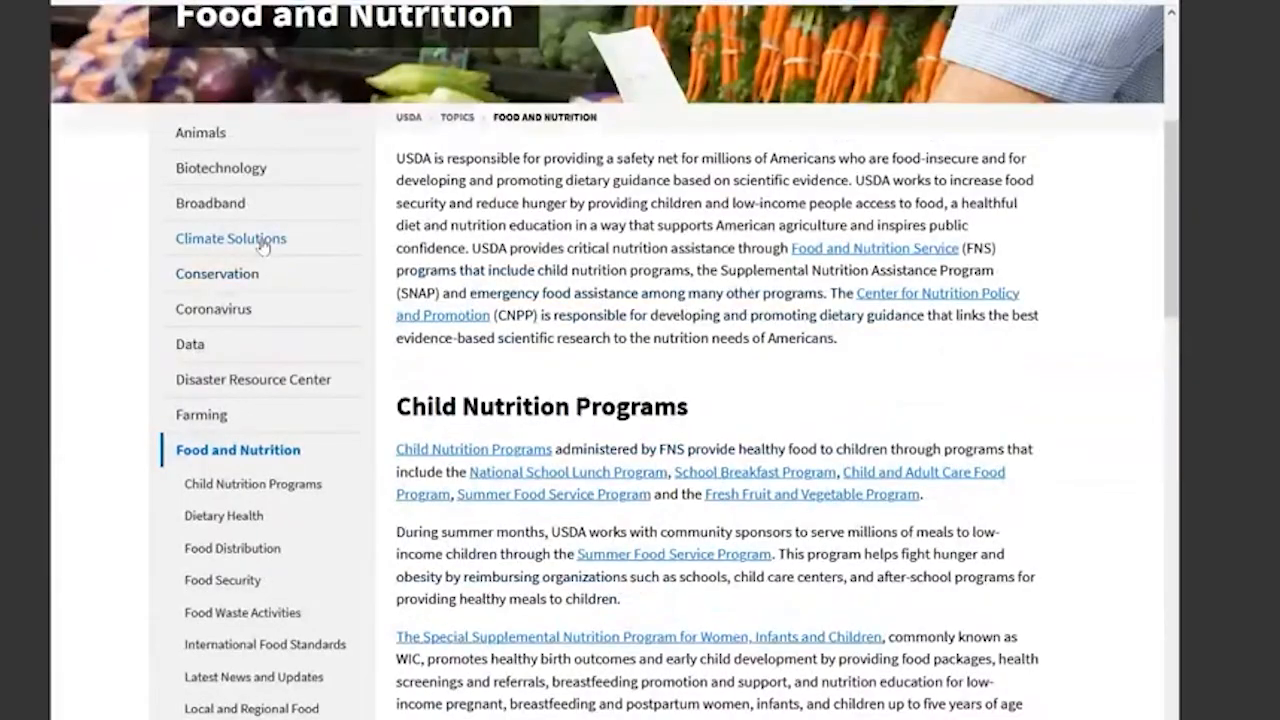
left_click(263, 245)
scroll(914, 474, "down", 3)
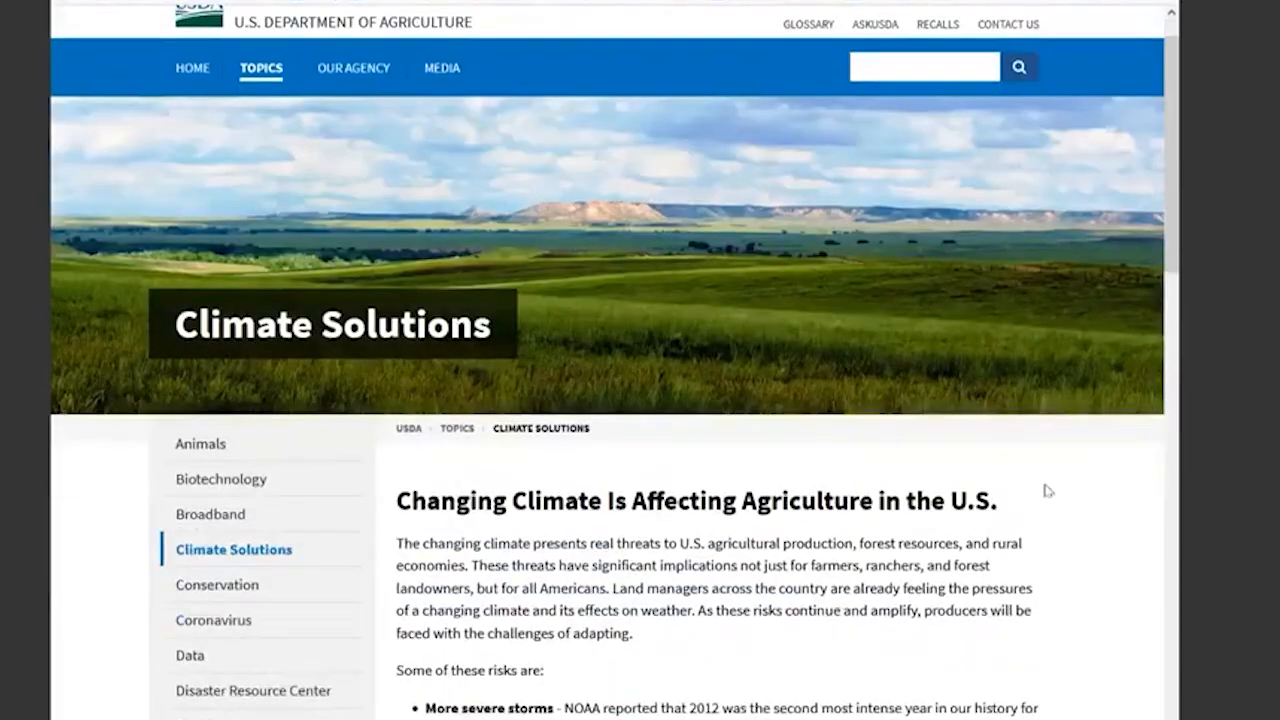
- Save the USDA Climate Solutions web page to the test collection and select the saved item in Zotero
scroll(796, 110, "up", 2)
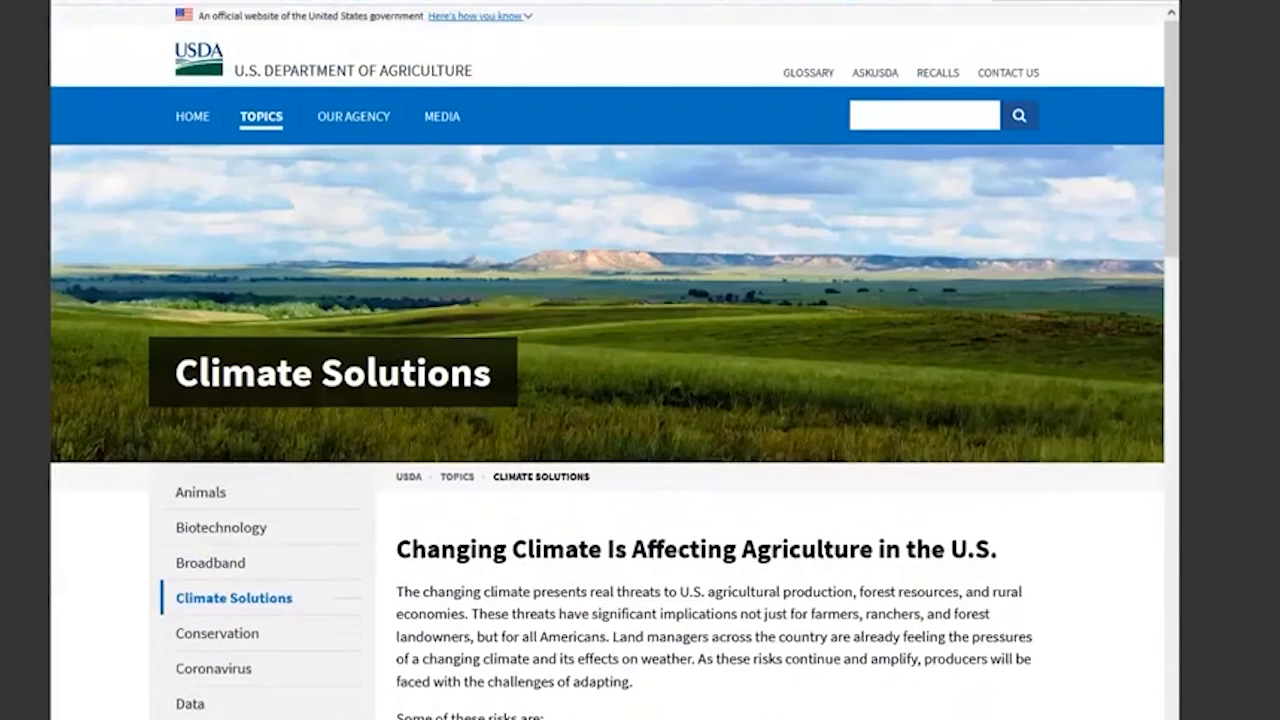
left_click(992, 1)
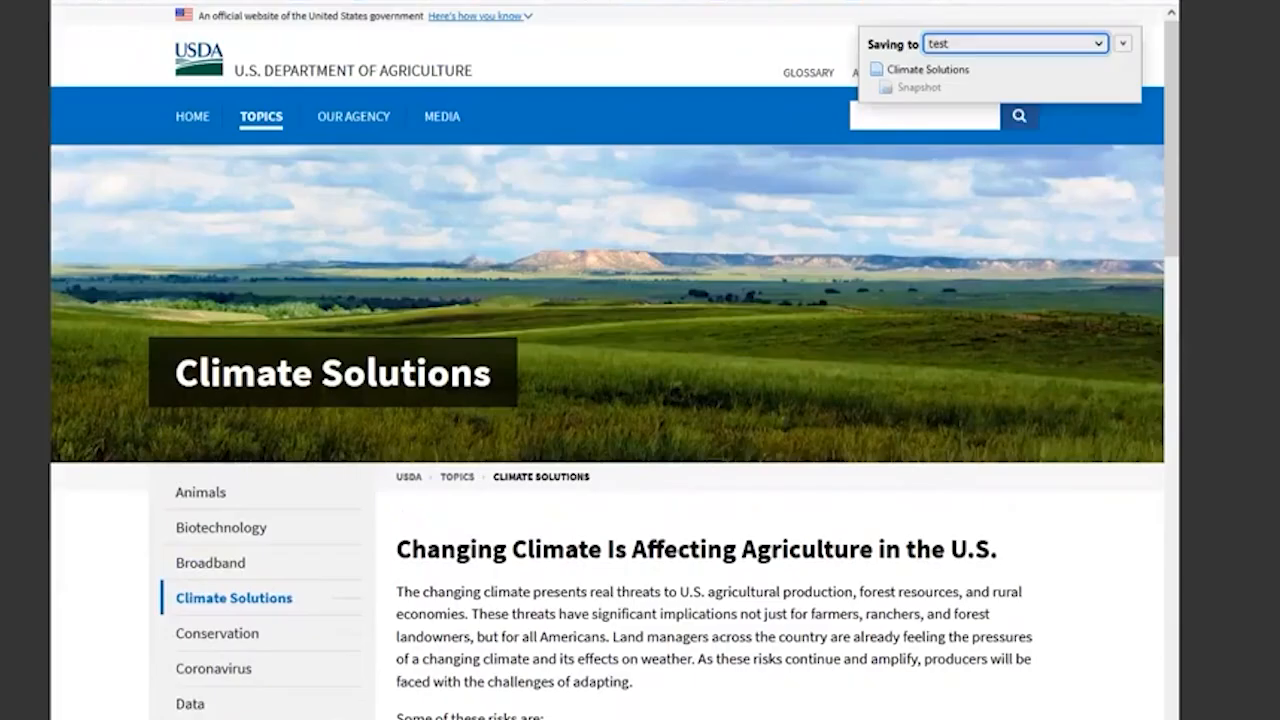
left_click(540, 719)
left_click(334, 299)
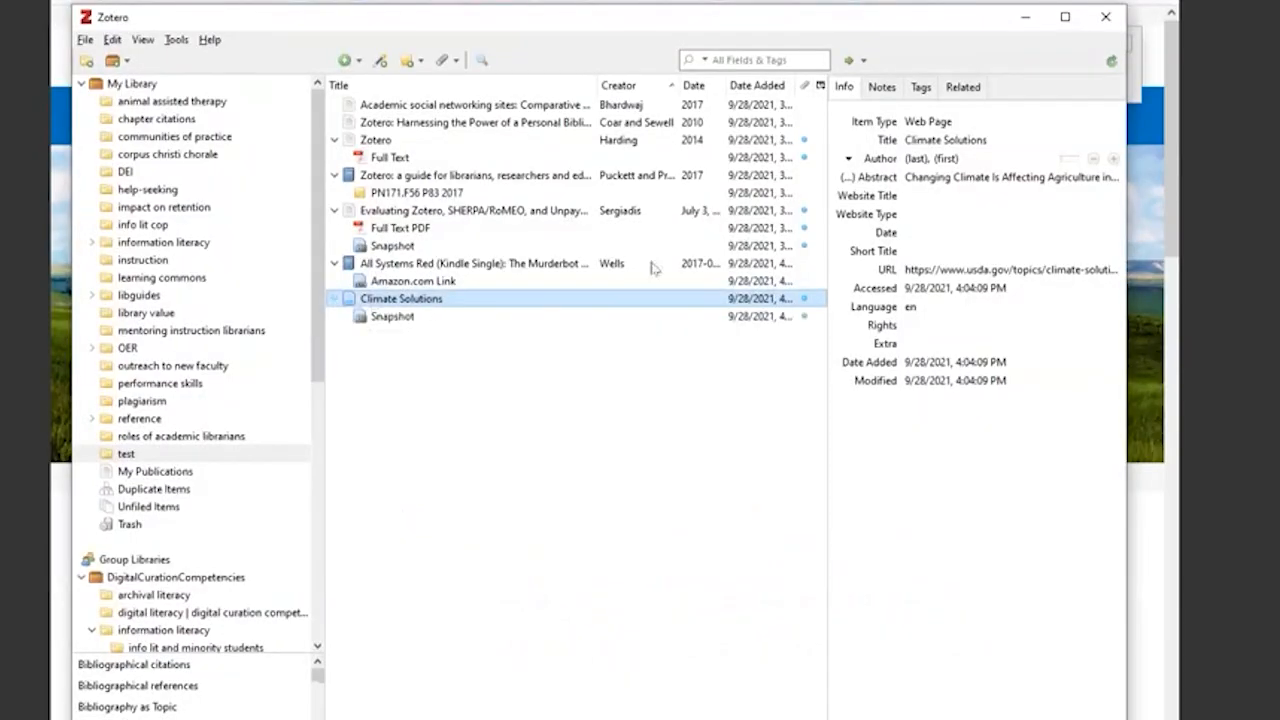
- Examine the Climate Solutions item's title, abstract, author and URL, along with the other web page fields
left_click(932, 140)
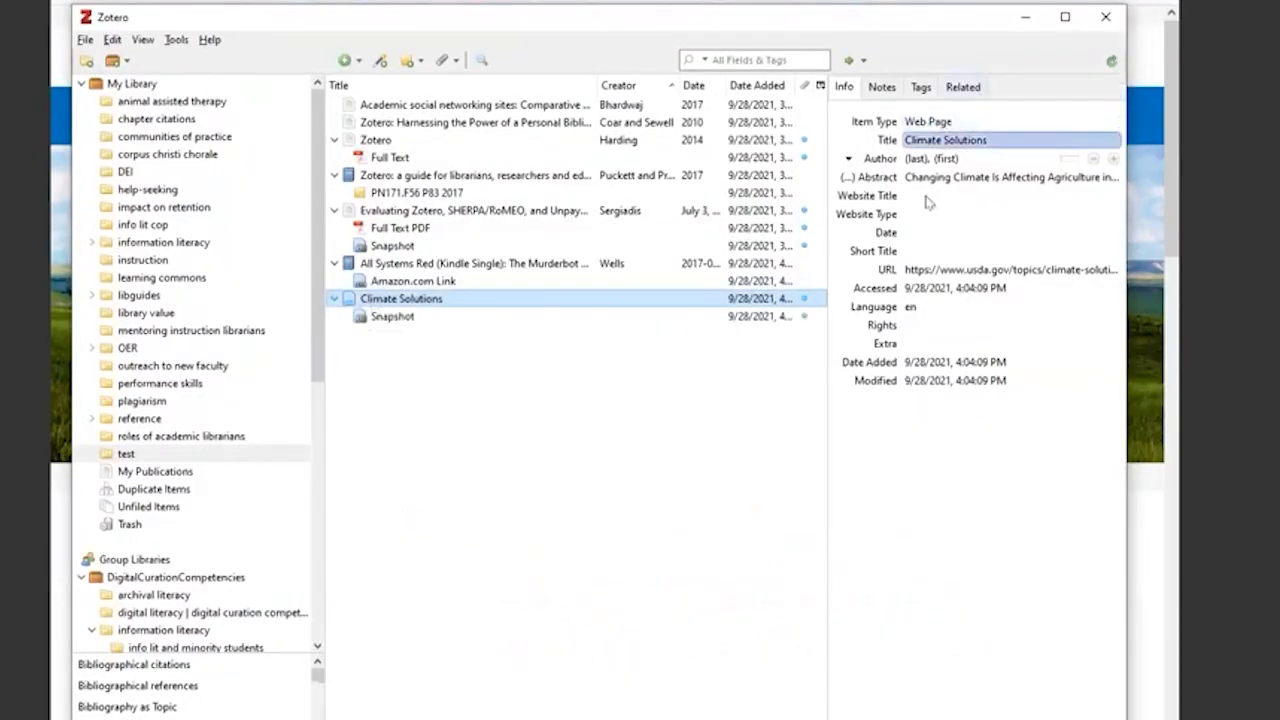
left_click(920, 178)
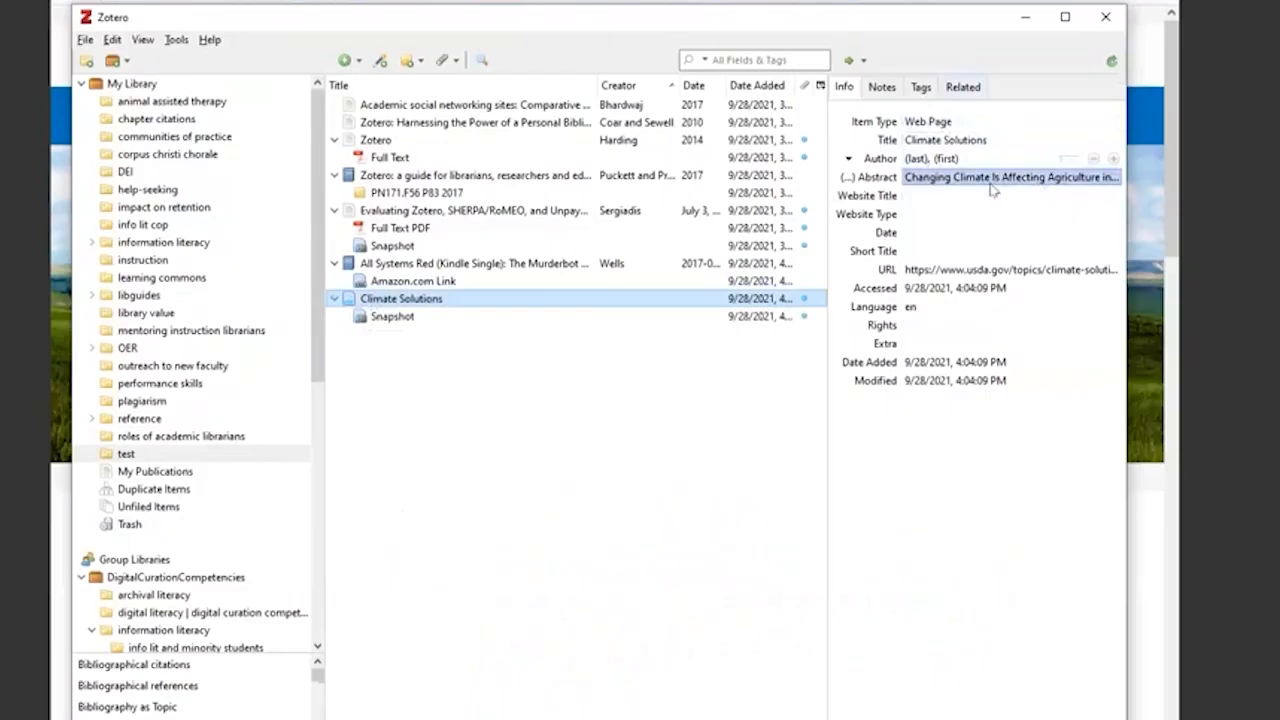
left_click(963, 161)
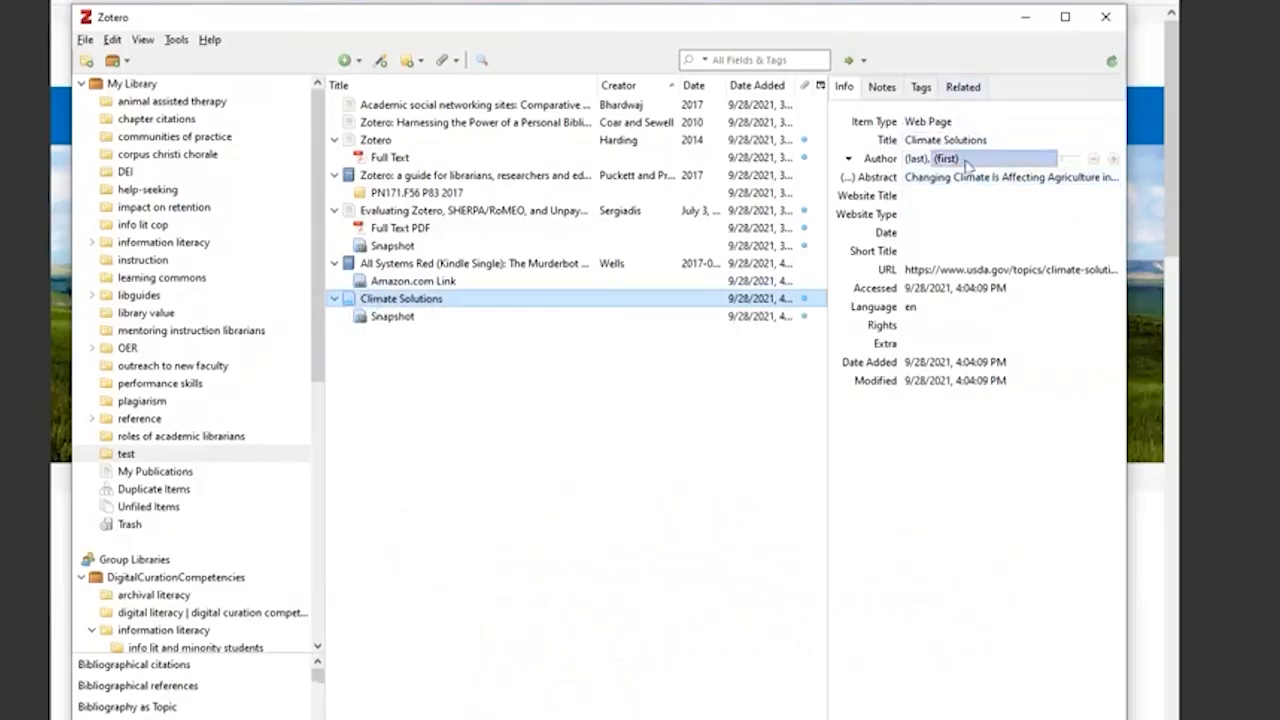
left_click(957, 214)
left_click(947, 268)
left_click(942, 325)
left_click(987, 253)
left_click(988, 270)
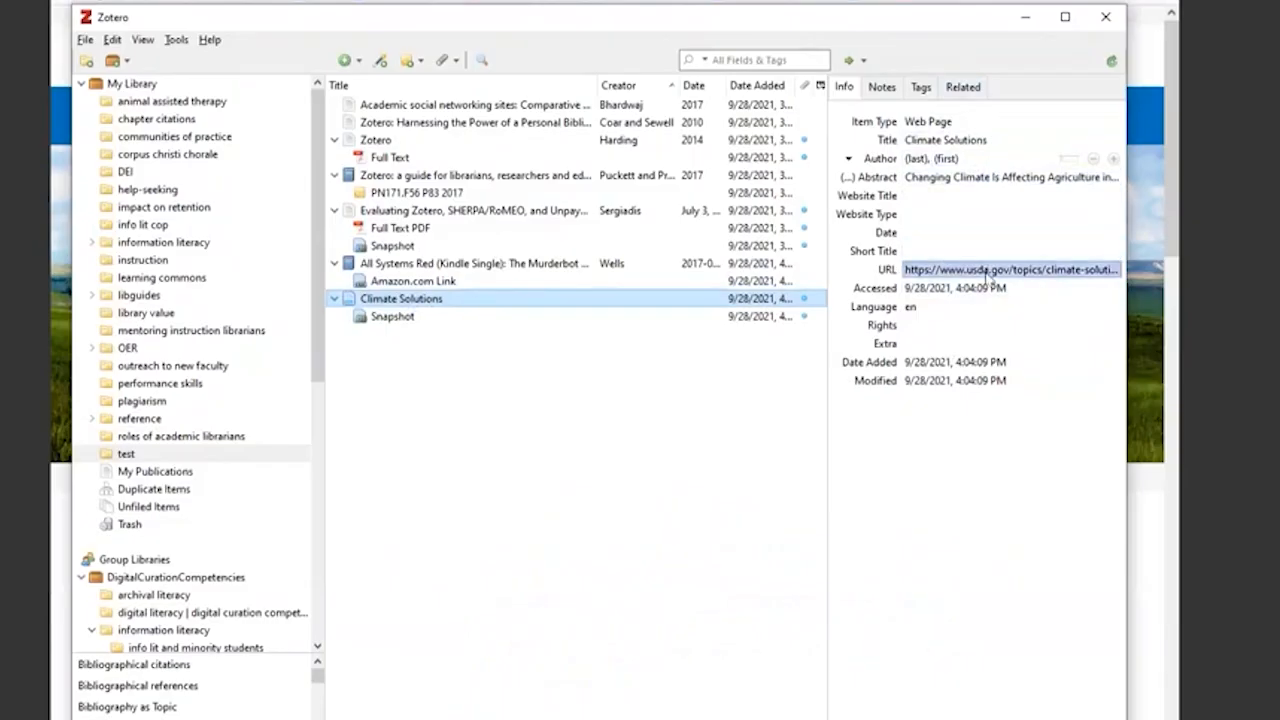
- Inspect the Climate Solutions item's attached snapshot and its Website Title and Accessed fields
left_click(543, 298)
left_click(366, 316)
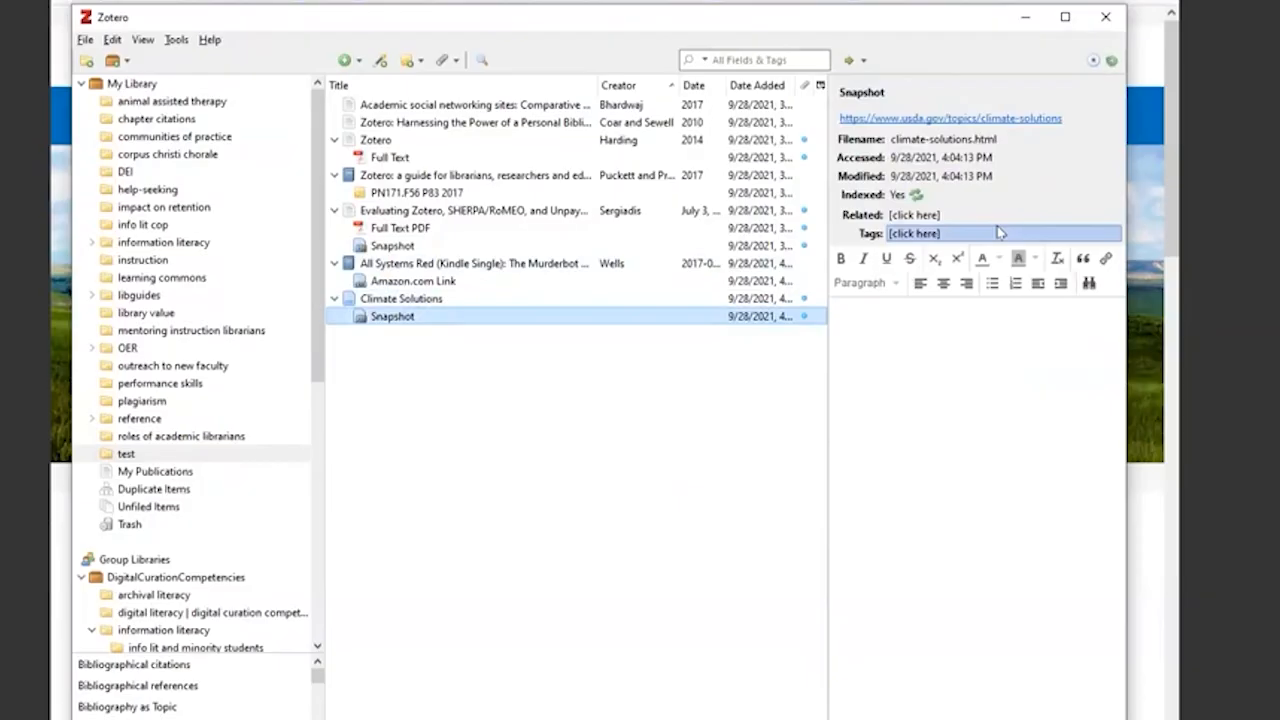
left_click(447, 299)
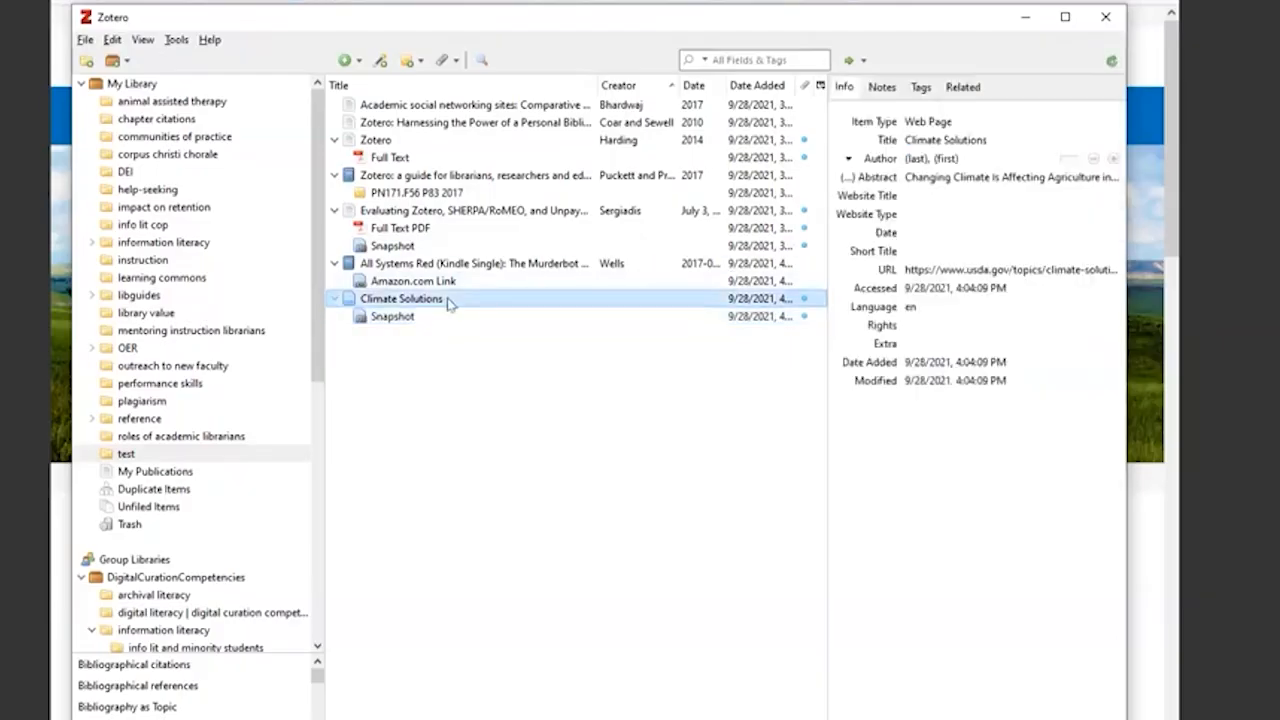
left_click(927, 205)
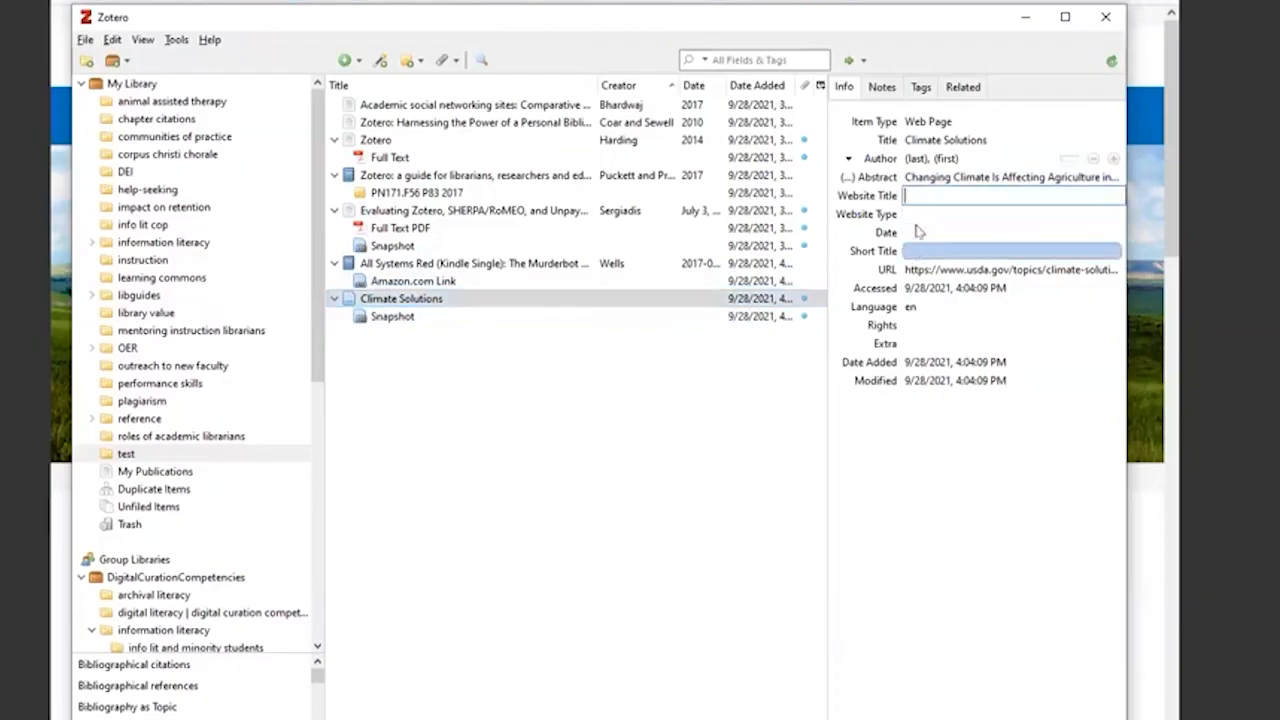
left_click(676, 472)
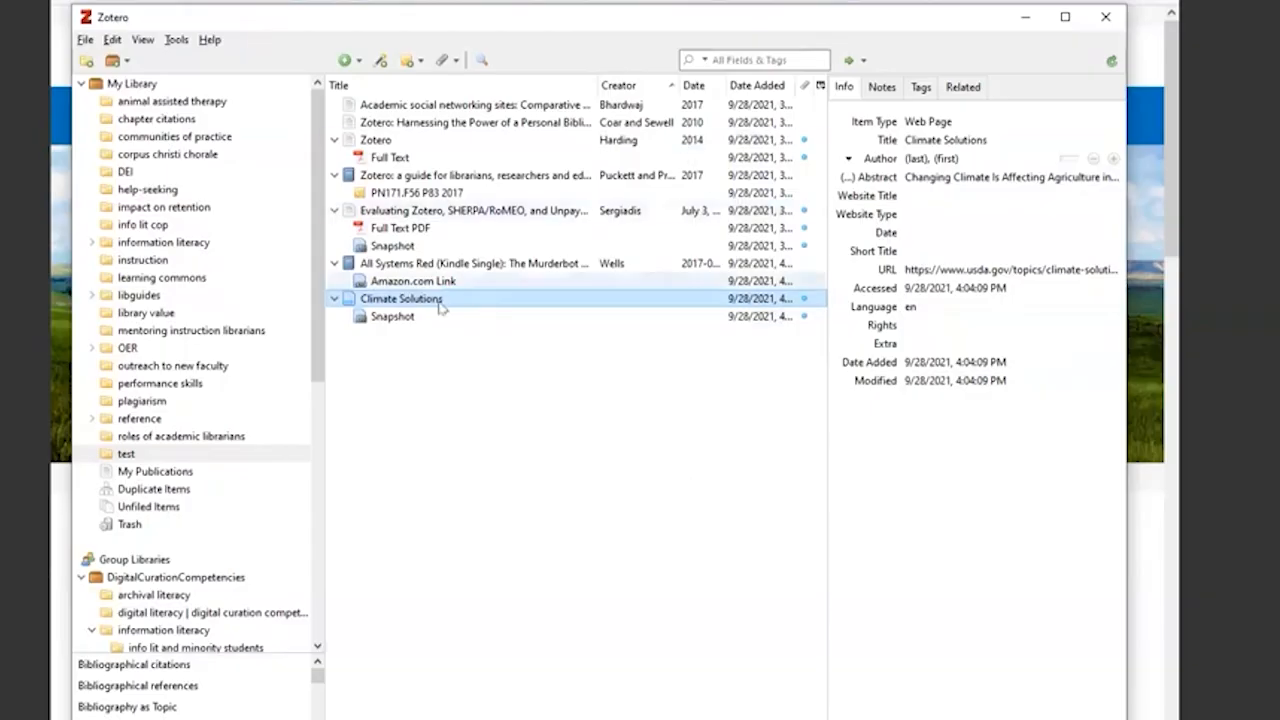
left_click(965, 292)
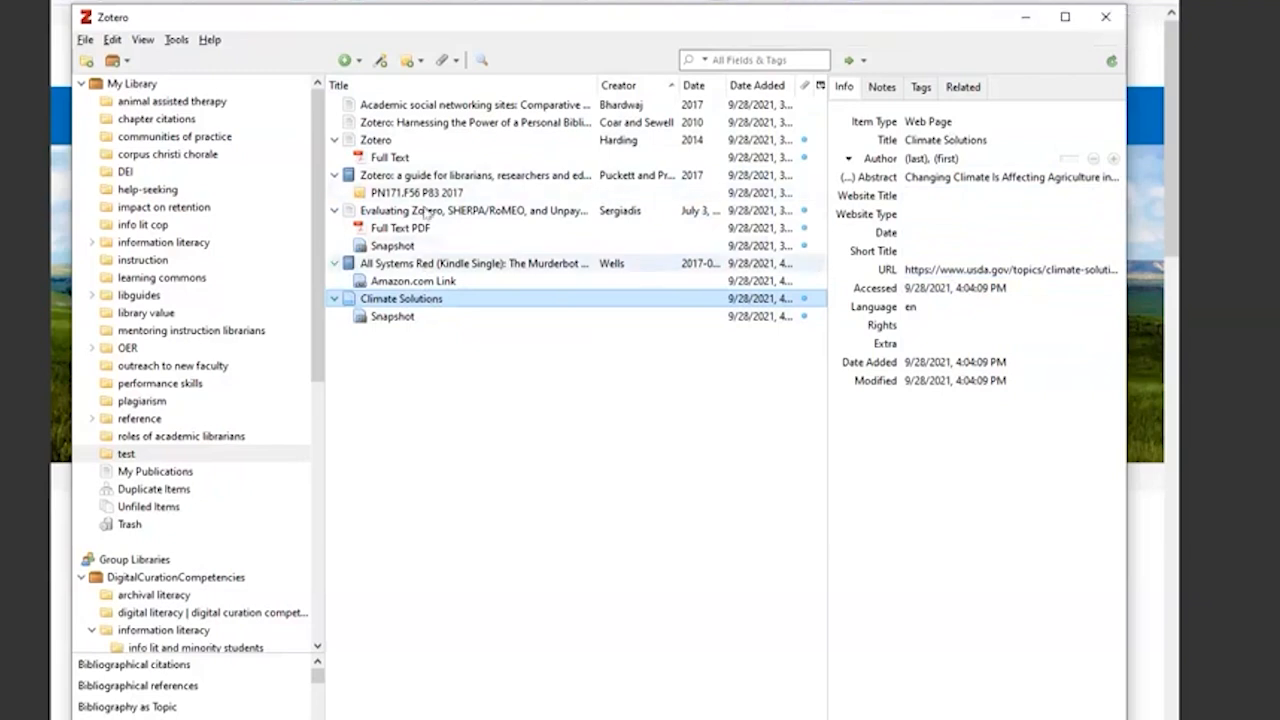
- Convert the title of the "Zotero: Harnessing the Power of a Personal Bibliographic Manager" article to sentence case and recapitalize "Harnessing"
left_click(471, 123)
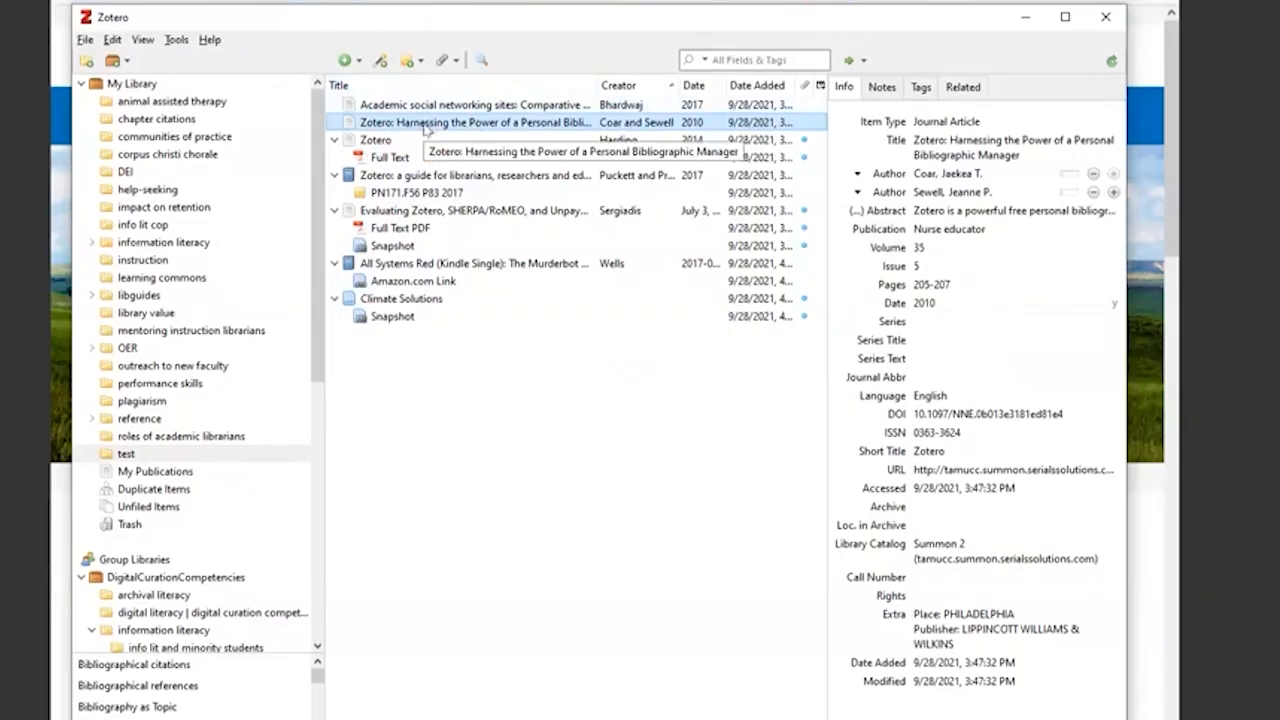
left_click(986, 156)
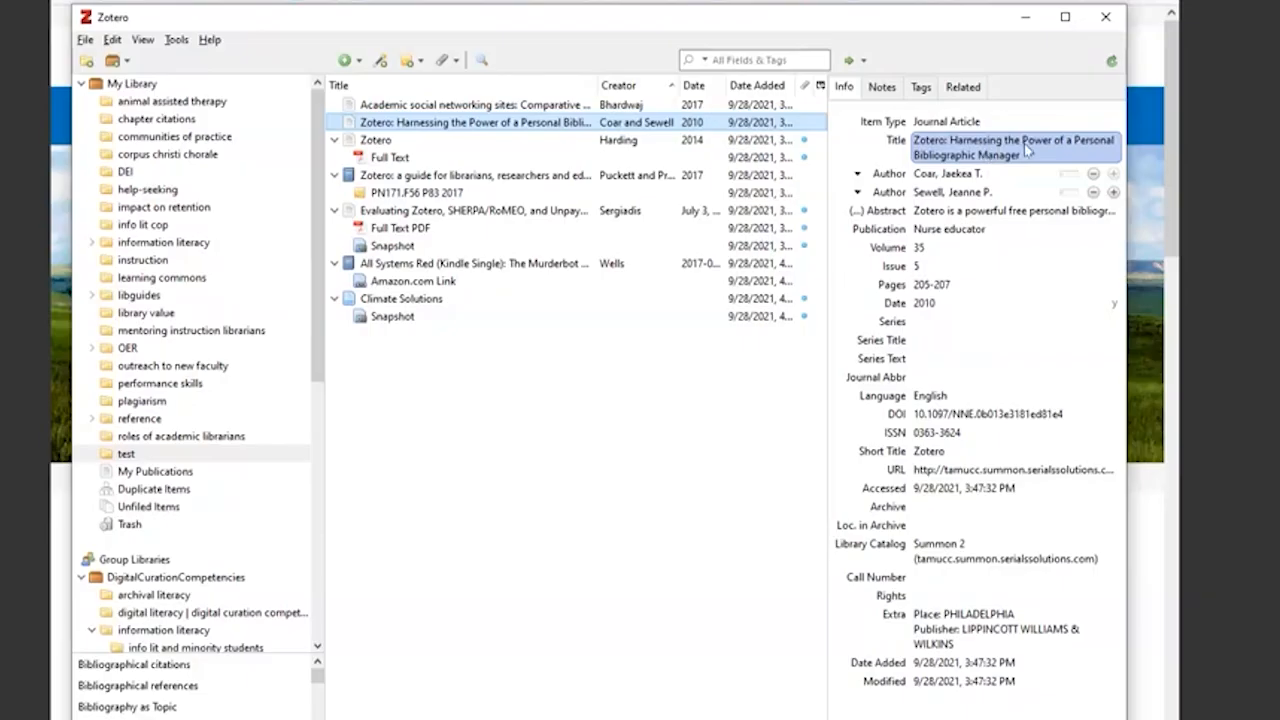
right_click(988, 155)
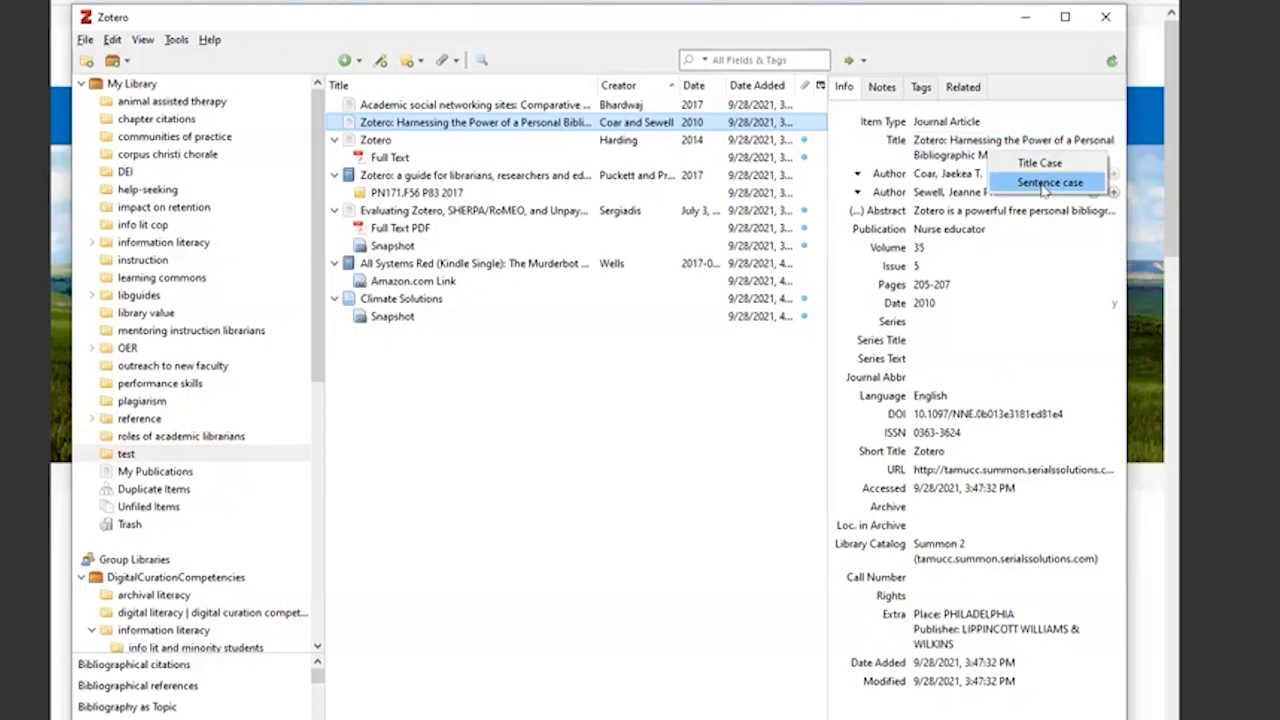
left_click(1043, 183)
left_click(951, 140)
key("BackSpace")
type("H")
left_click(1047, 215)
left_click(1067, 156)
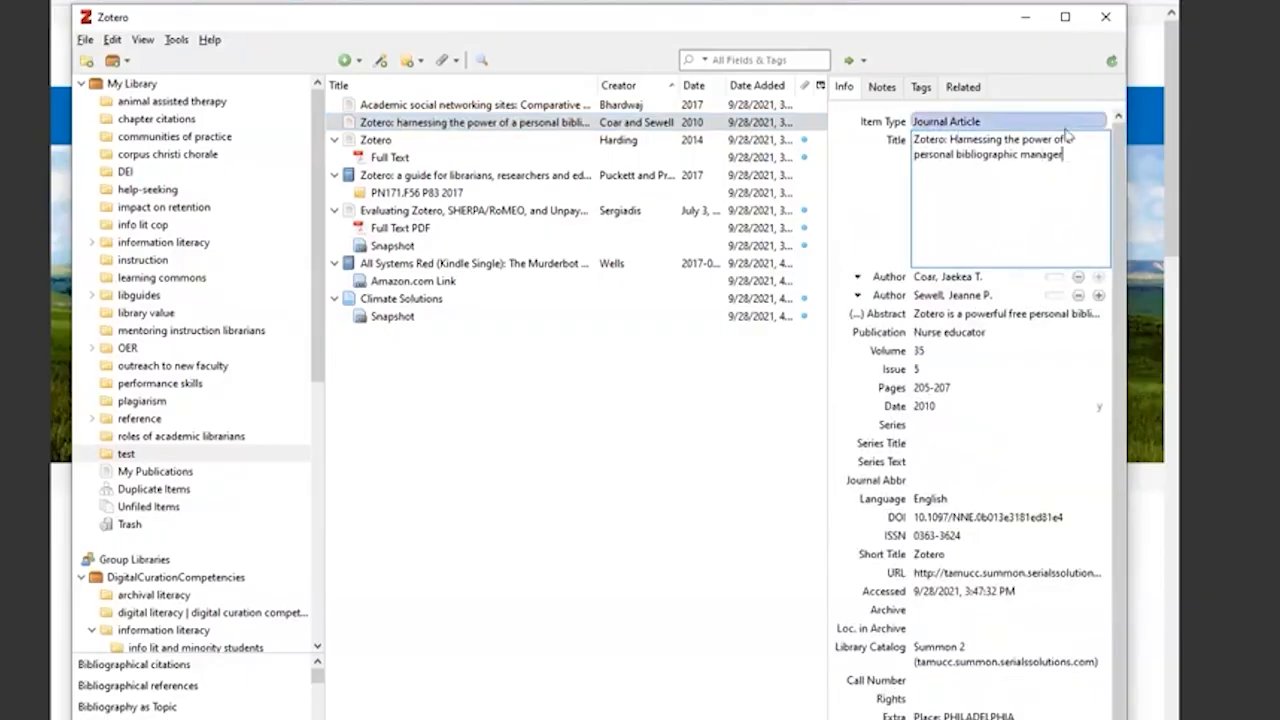
left_click(870, 229)
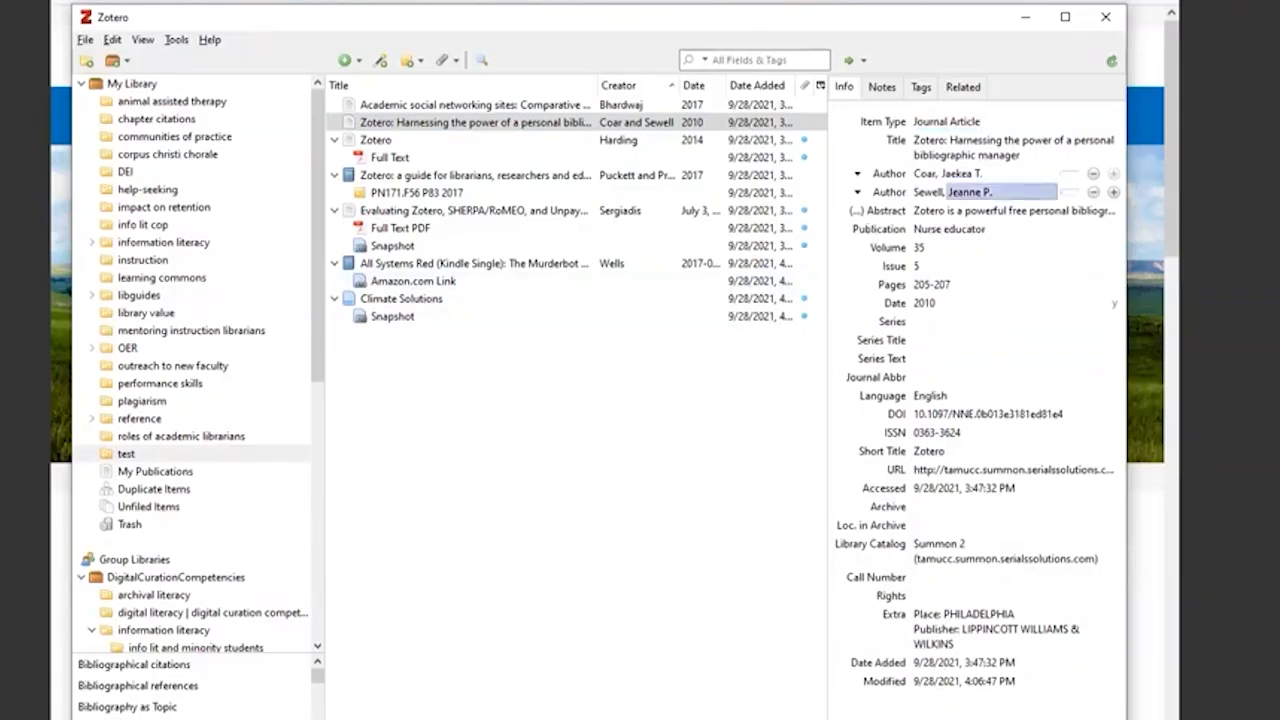
- Go through the article's title, author, publication and volume fields and convert its title to Title Case
left_click(1010, 155)
left_click(950, 139)
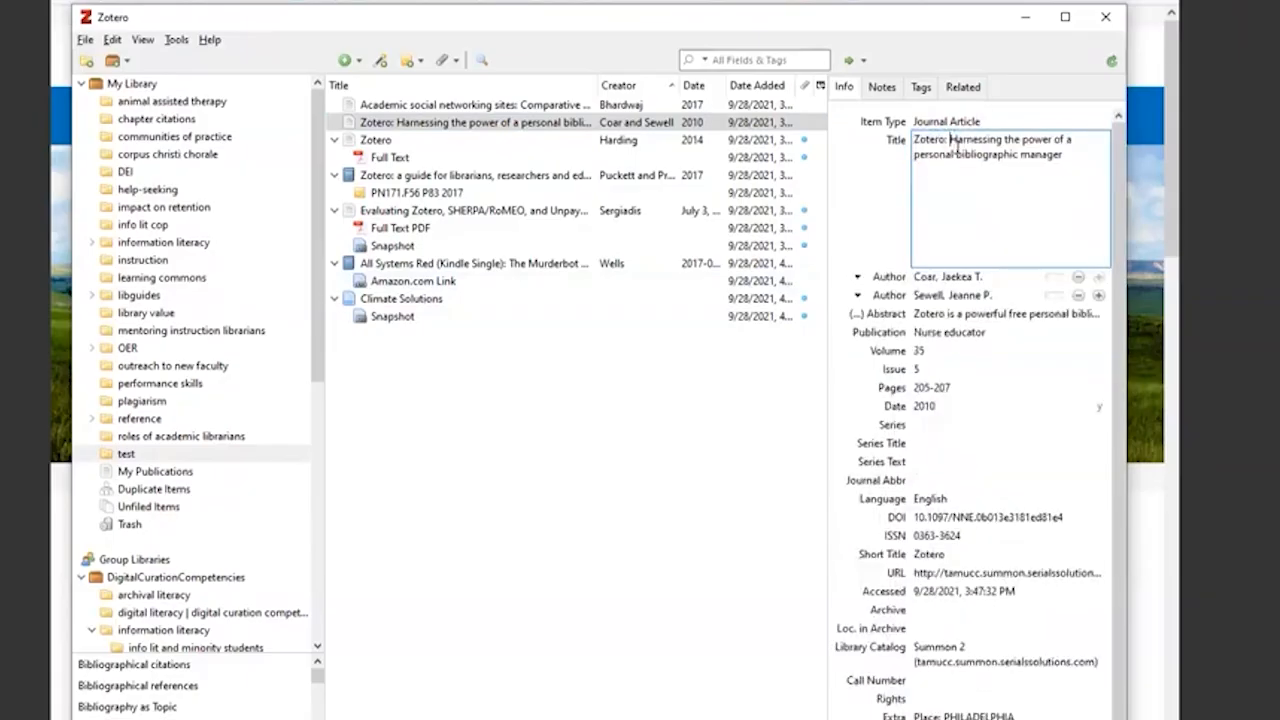
left_click(958, 277)
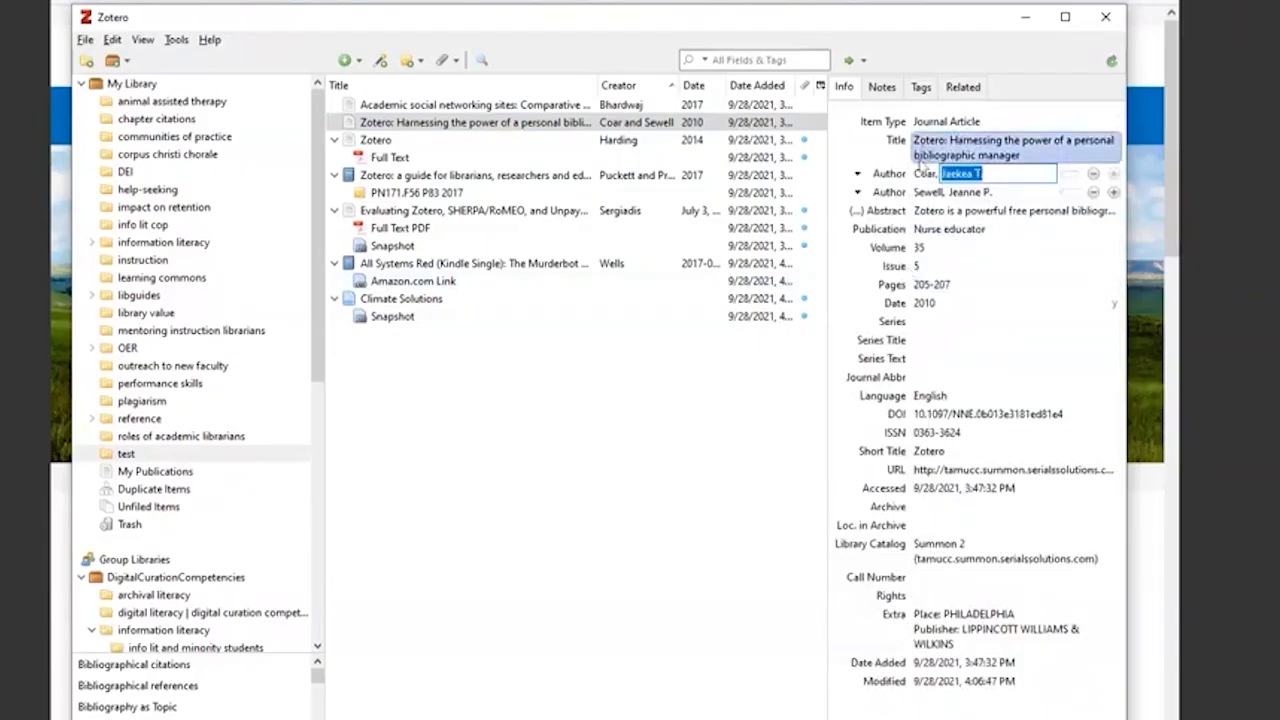
left_click(924, 174)
left_click(923, 193)
left_click(924, 230)
left_click(1115, 248)
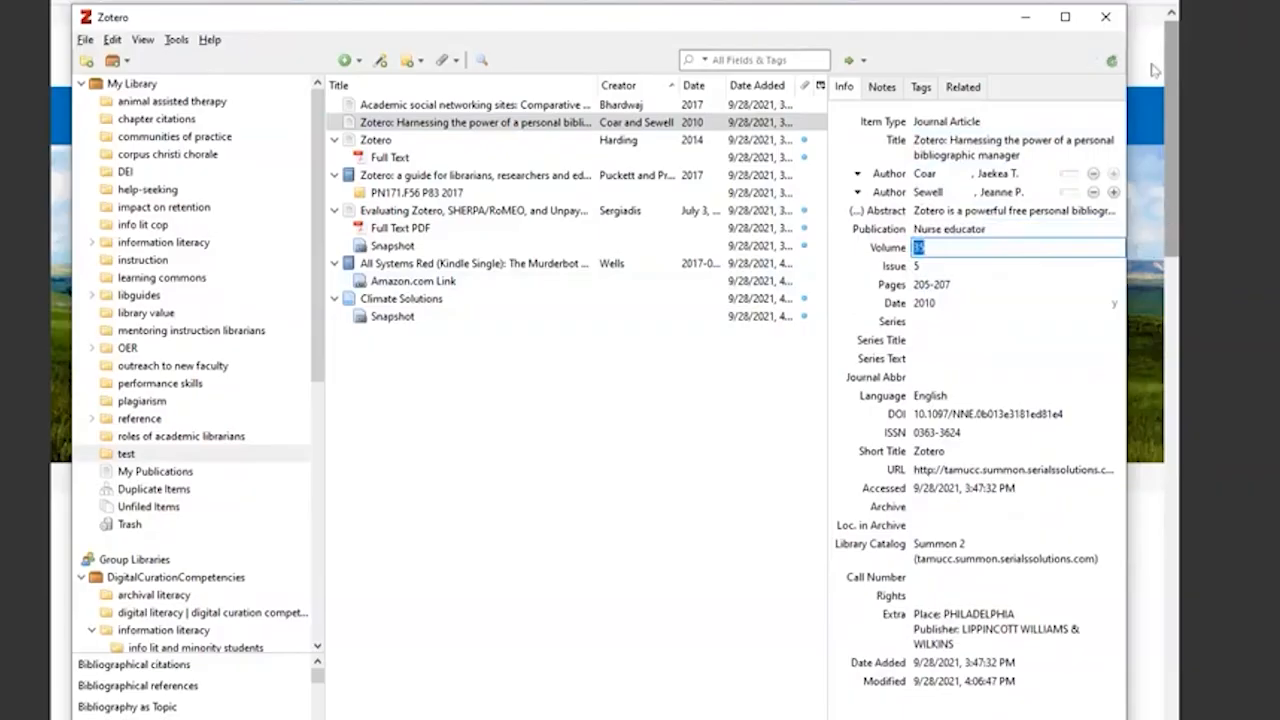
right_click(1005, 162)
left_click(1050, 175)
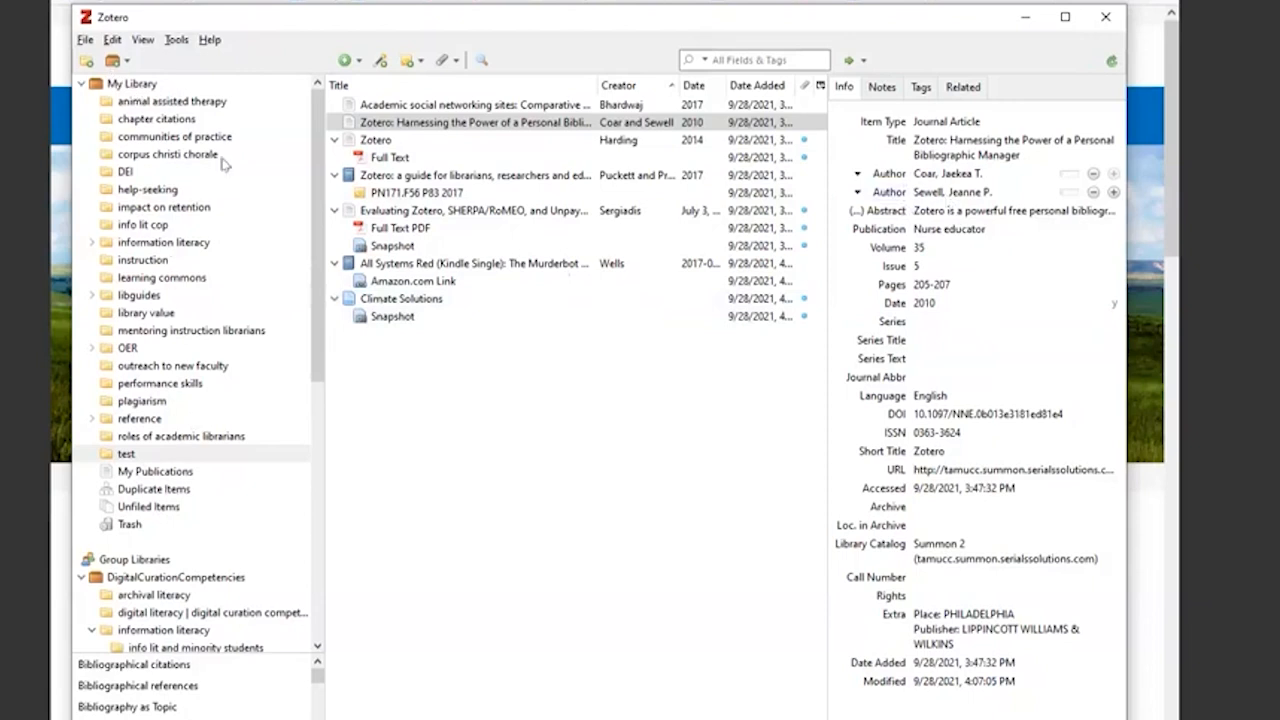
- Start a new collection in My Library and cancel it without naming it
left_click(132, 86)
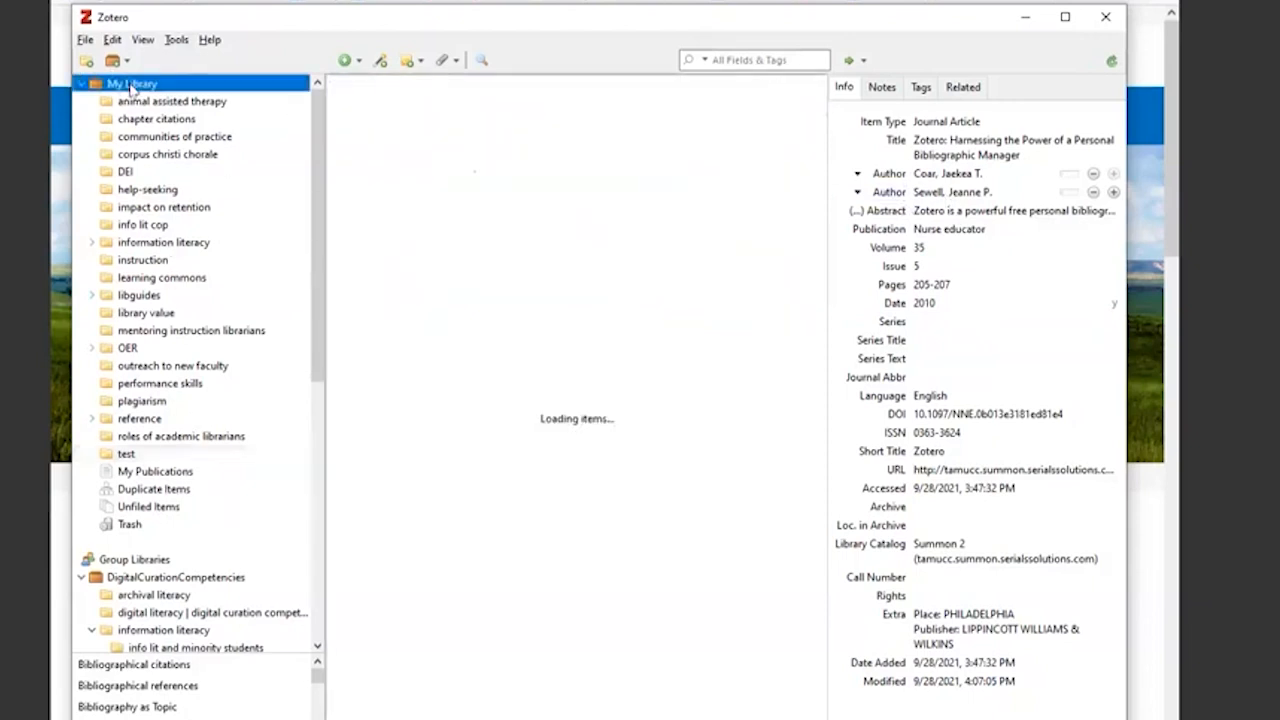
right_click(119, 88)
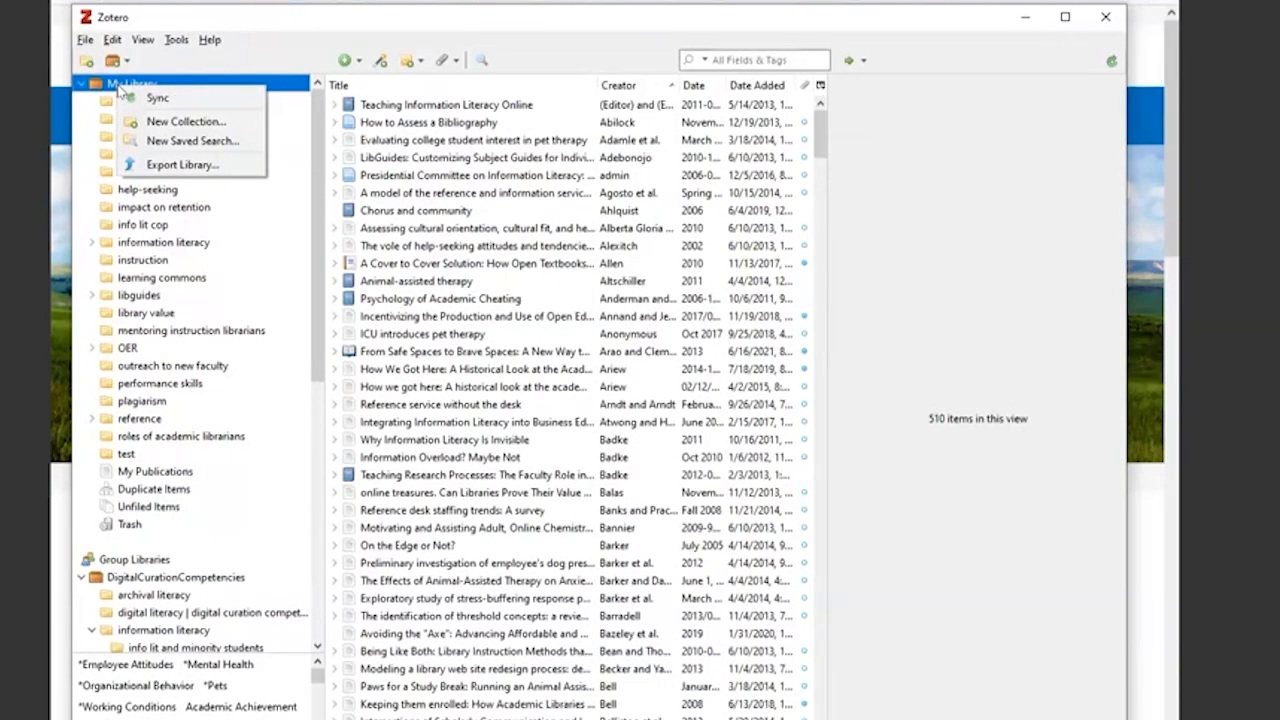
left_click(185, 121)
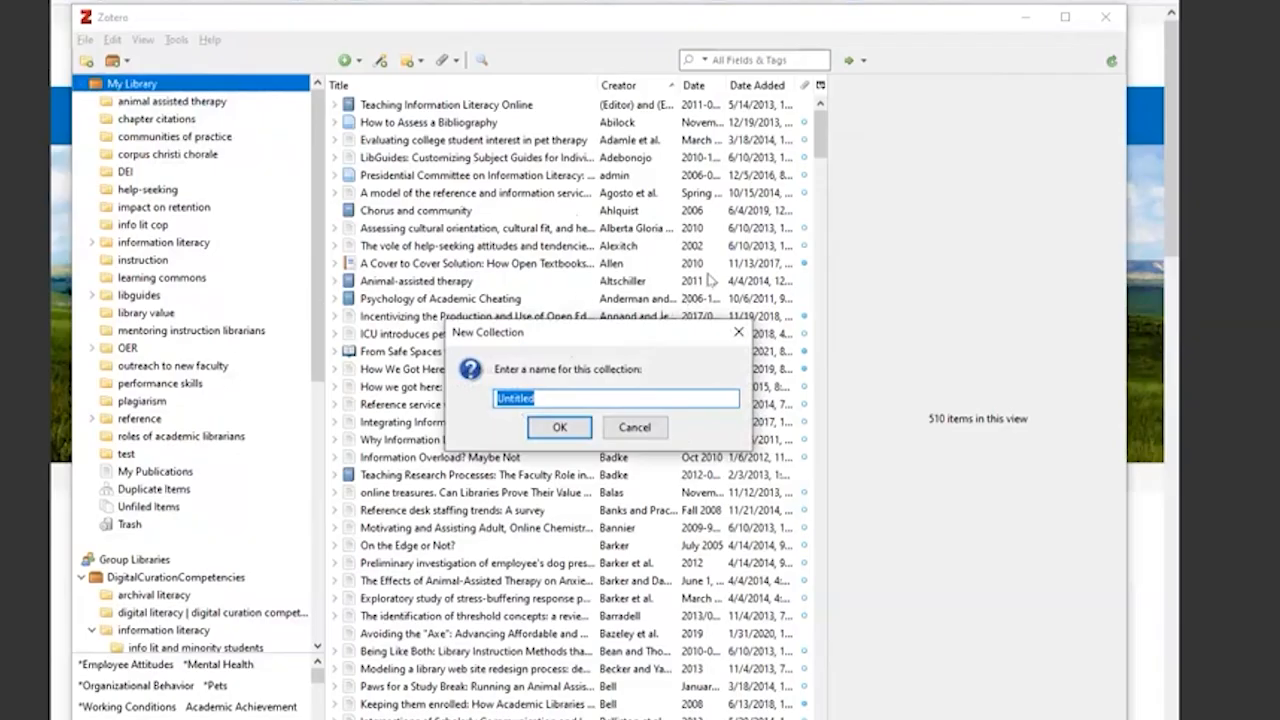
left_click(638, 427)
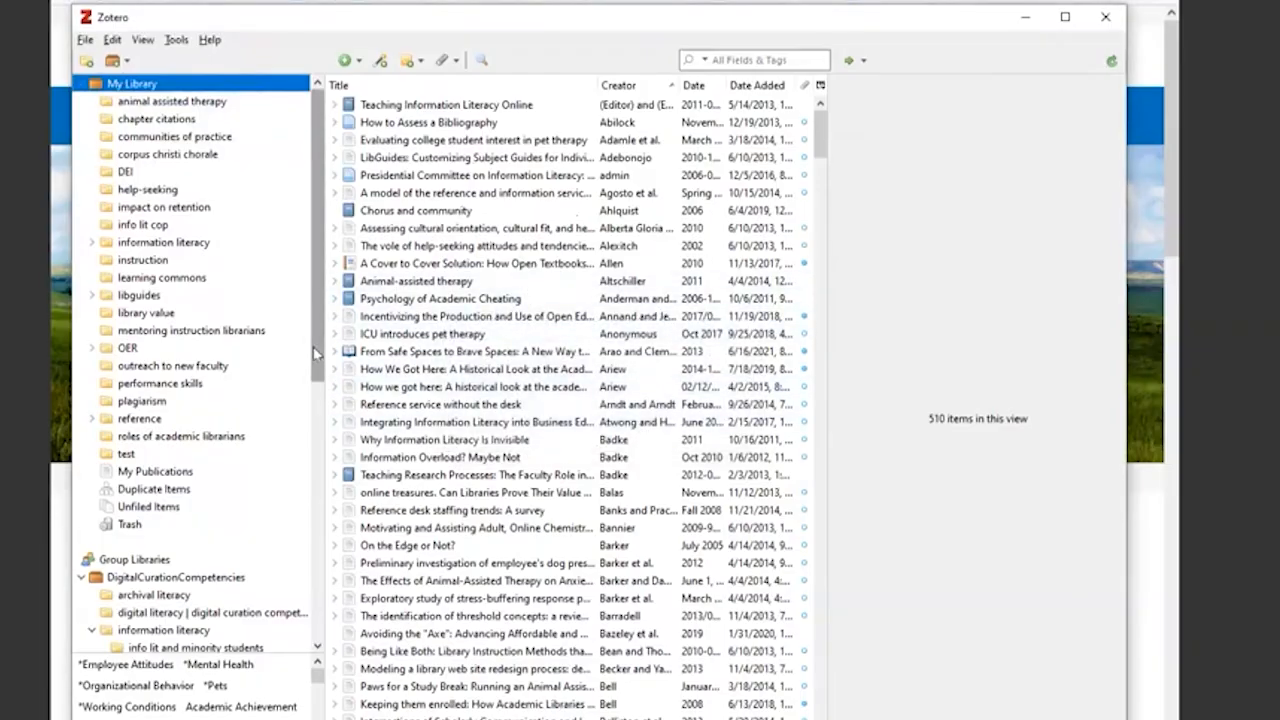
- View the test collection and look through the subcollections of OER and information literacy, collapsing each again
left_click(124, 455)
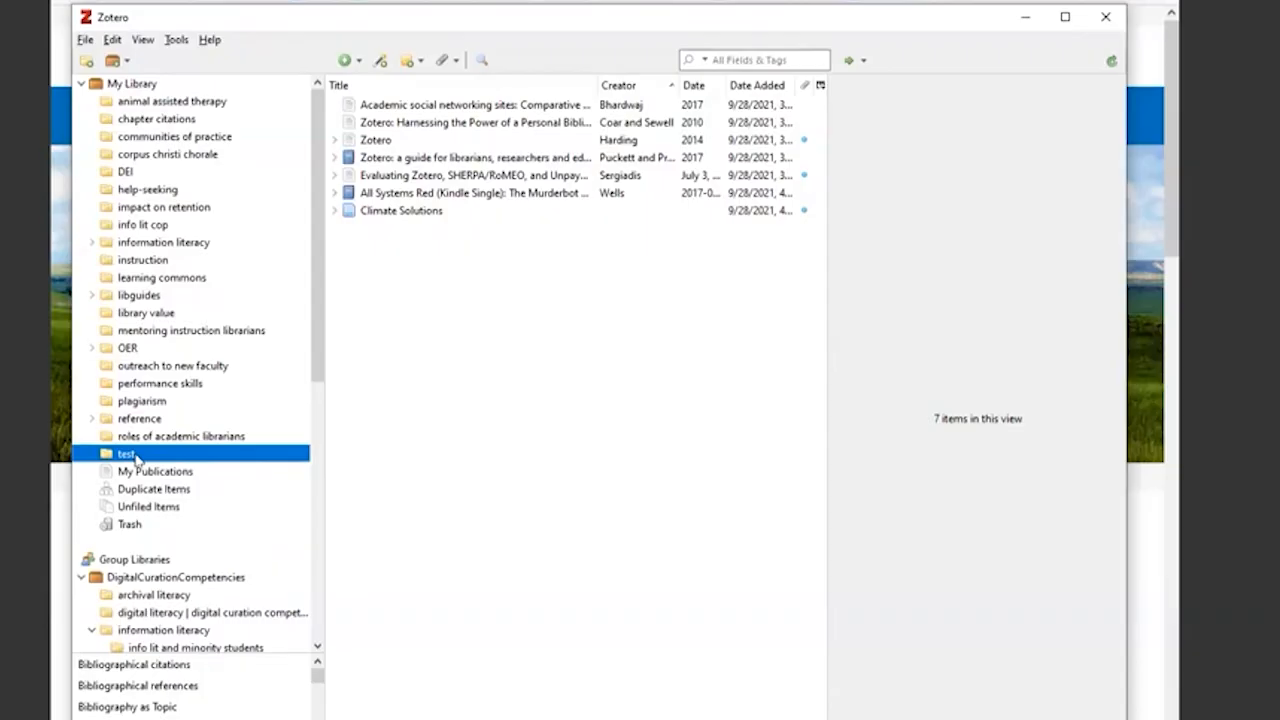
left_click(92, 348)
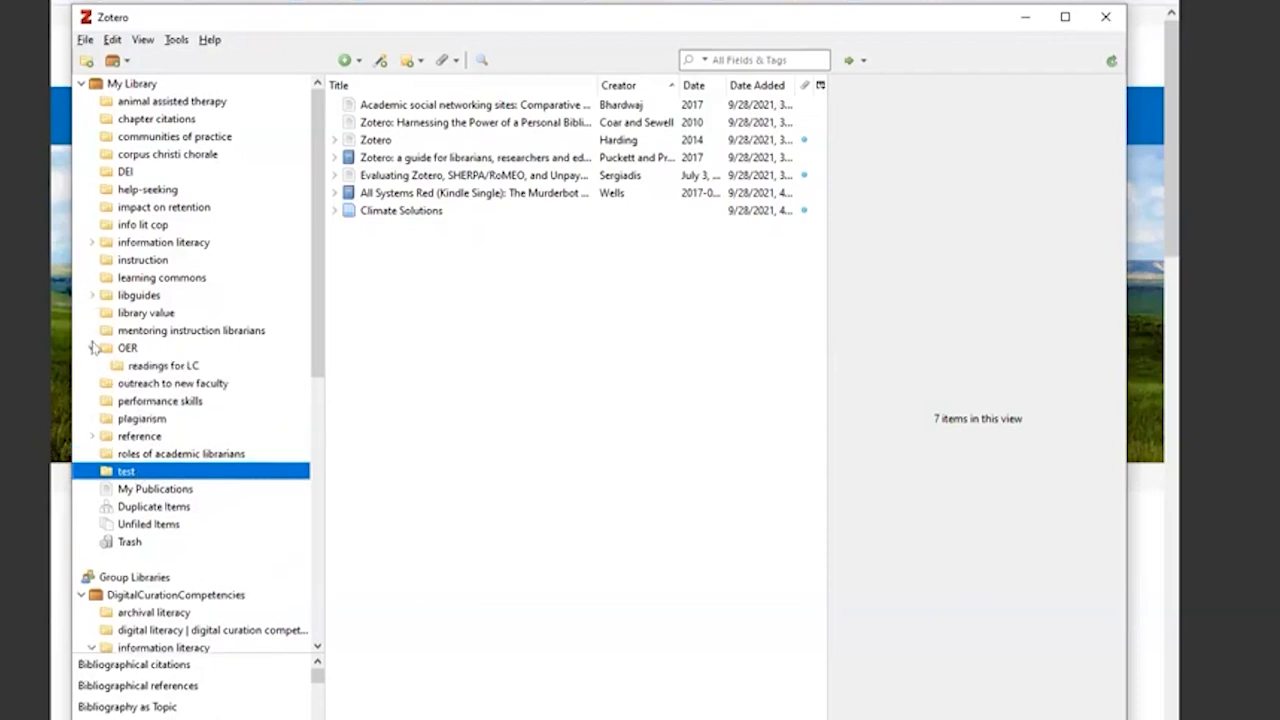
left_click(92, 348)
left_click(92, 243)
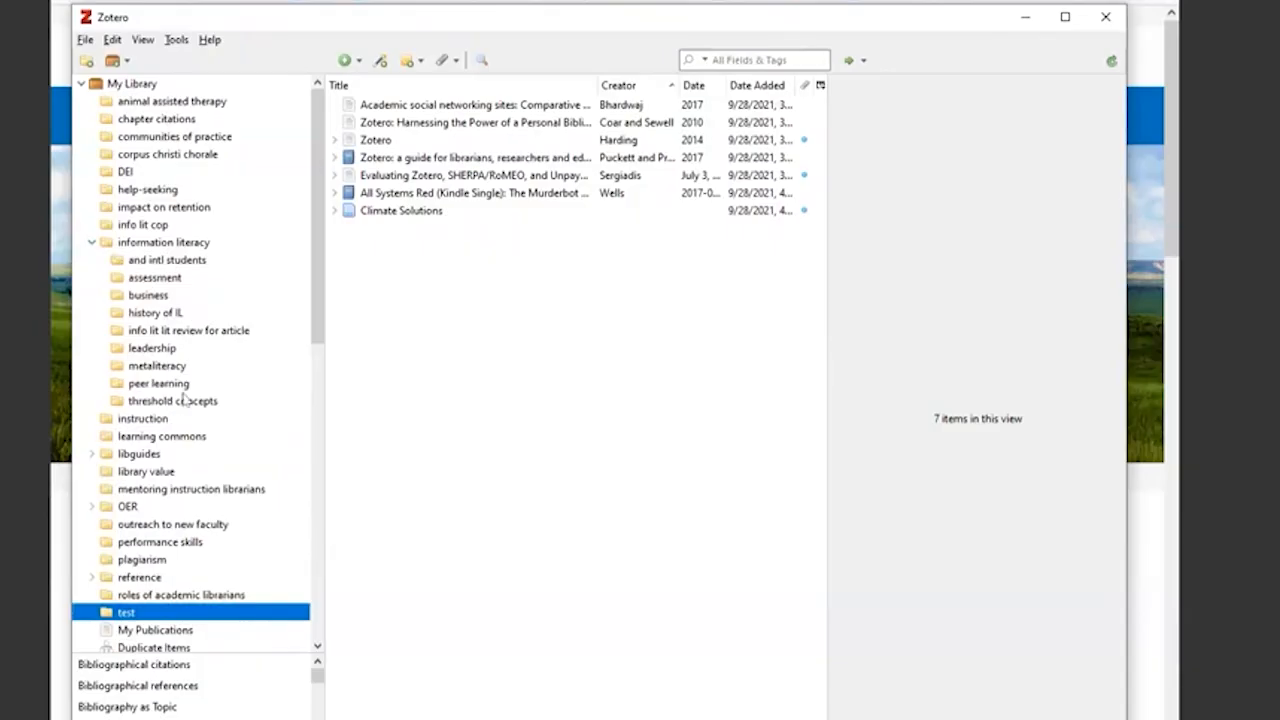
left_click(92, 243)
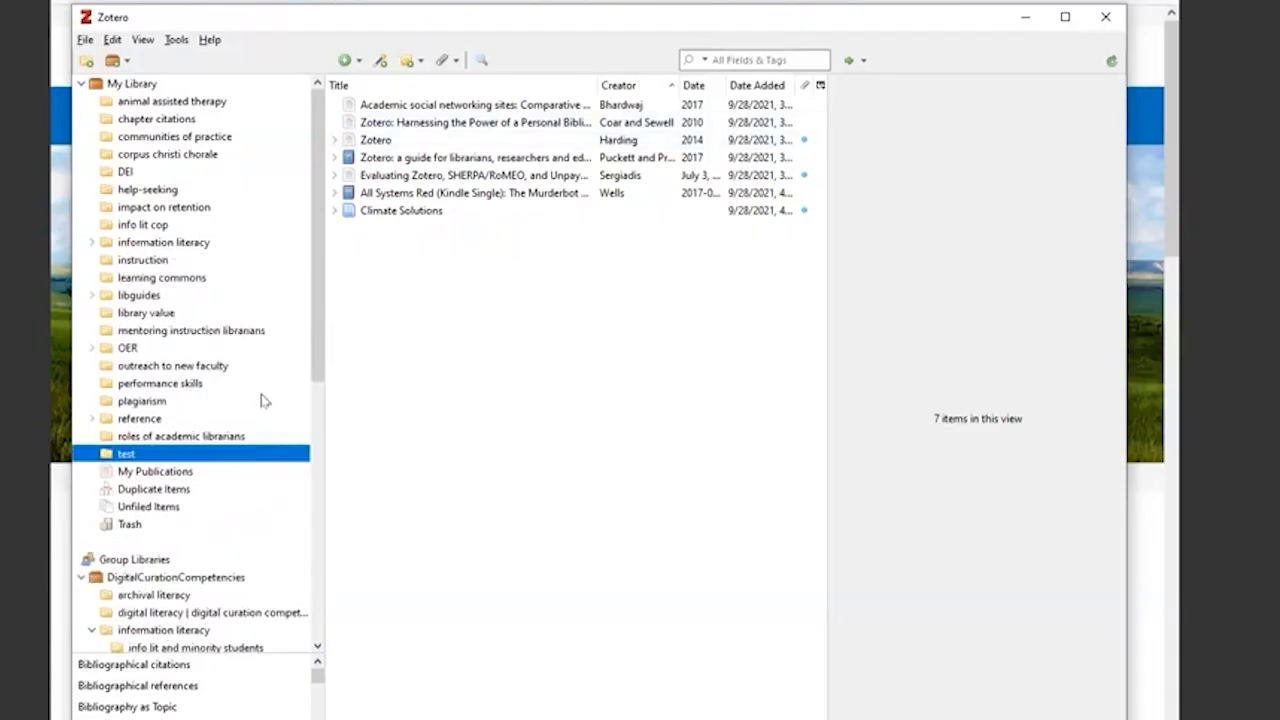
- Remove the Climate Solutions item from the test collection while keeping it in the library
right_click(439, 214)
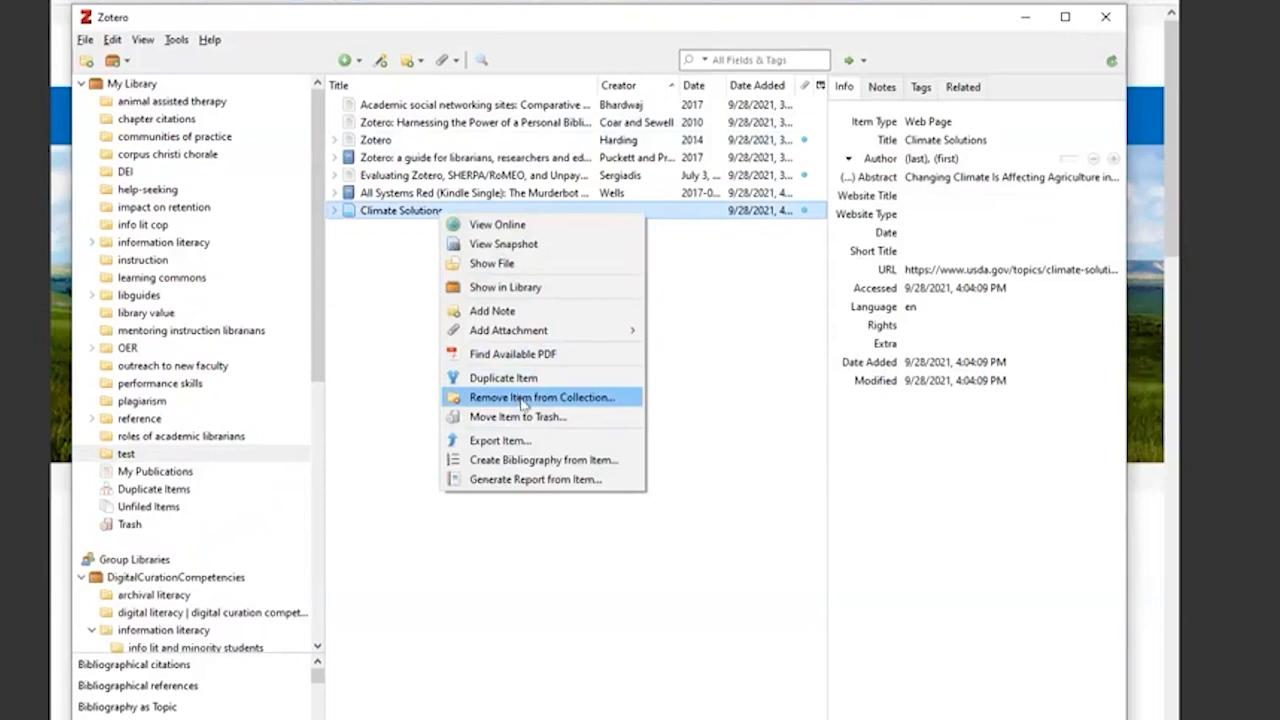
left_click(522, 398)
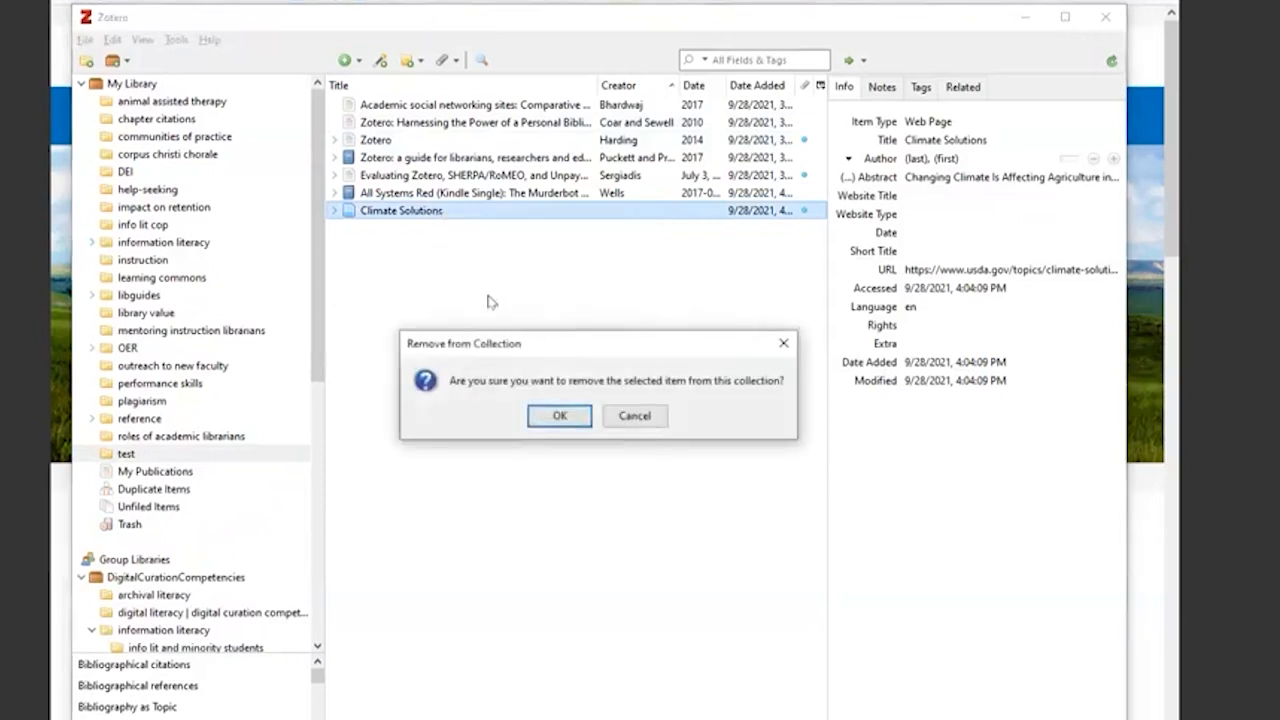
left_click(560, 416)
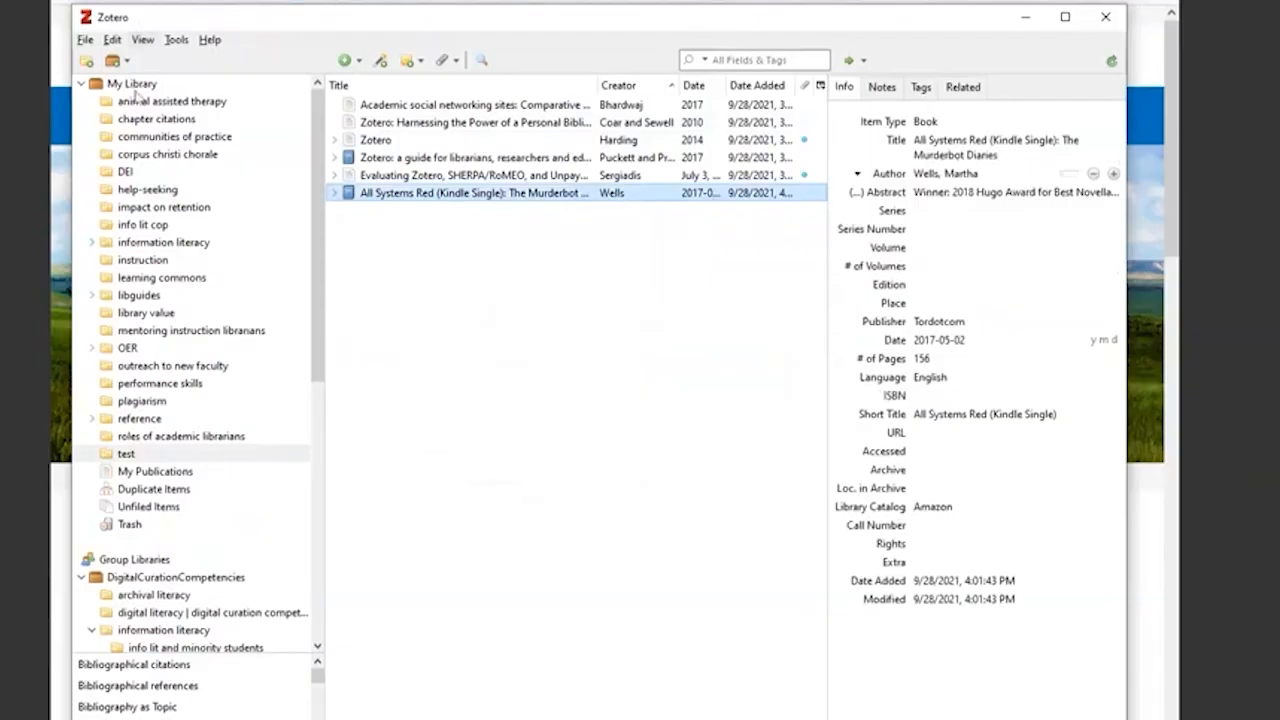
- Run an advanced search of My Library for titles containing "climate", then close the search
left_click(139, 86)
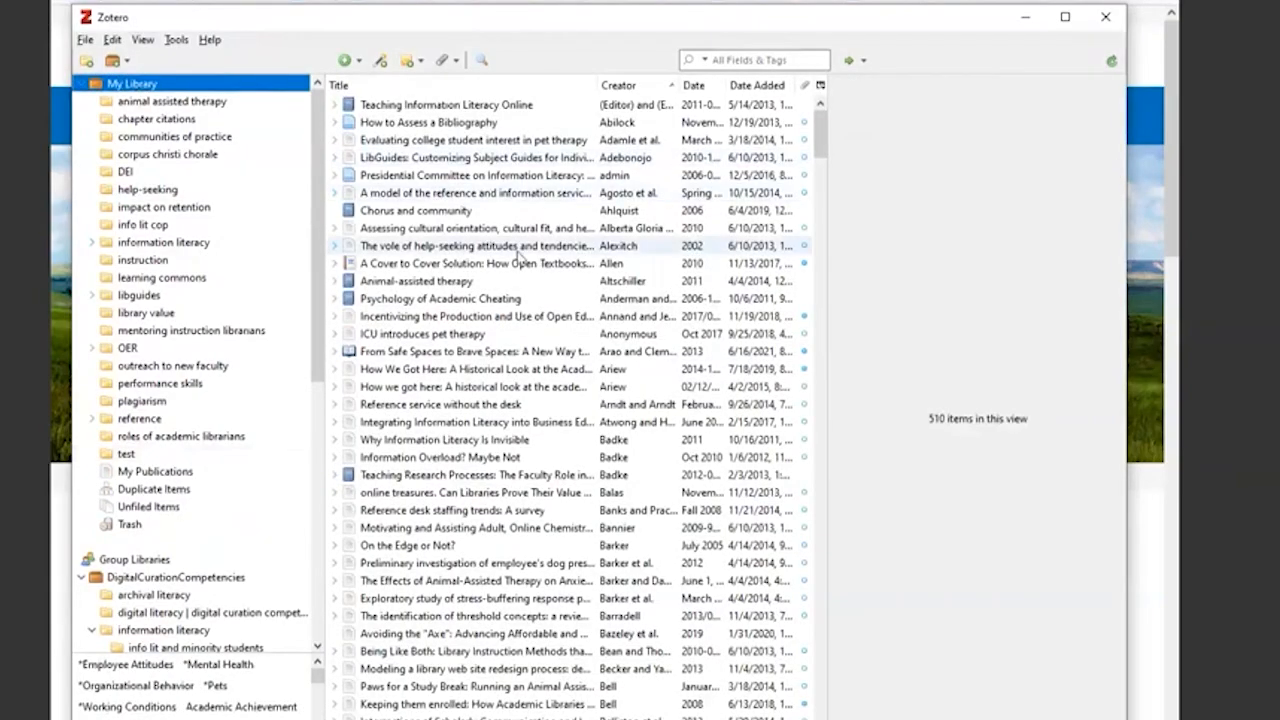
left_click(481, 62)
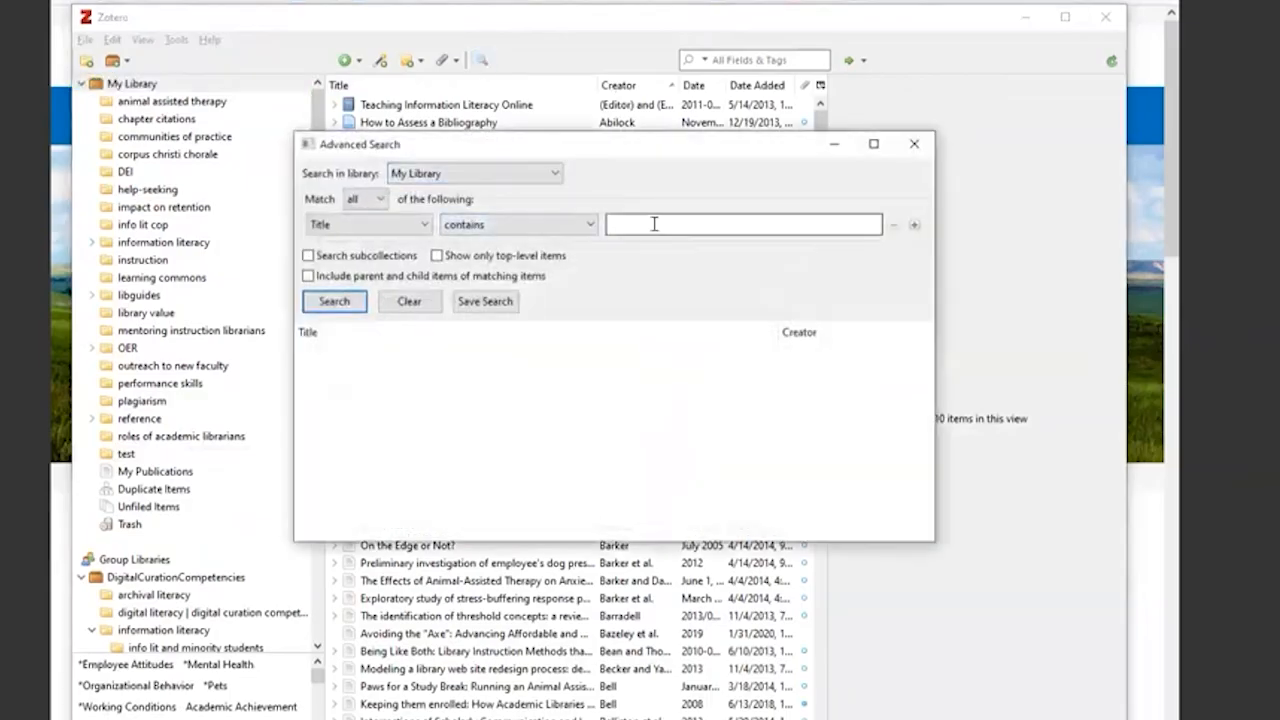
type("climate")
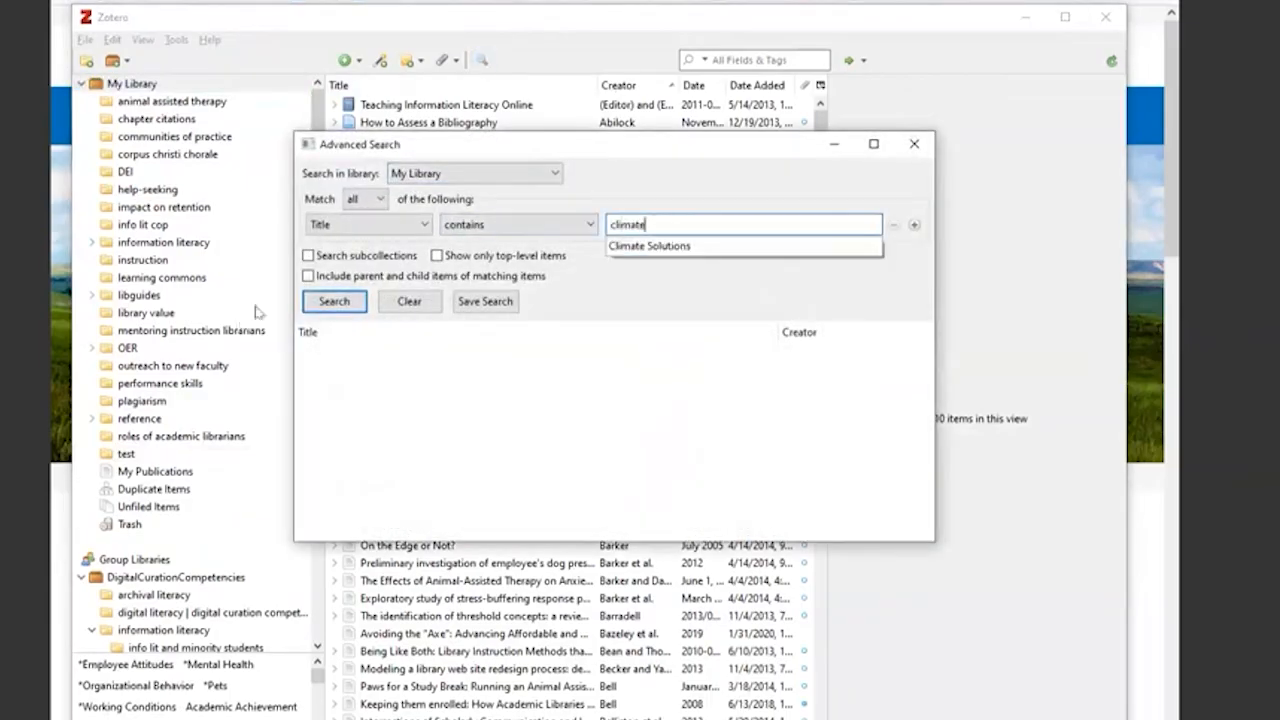
left_click(338, 304)
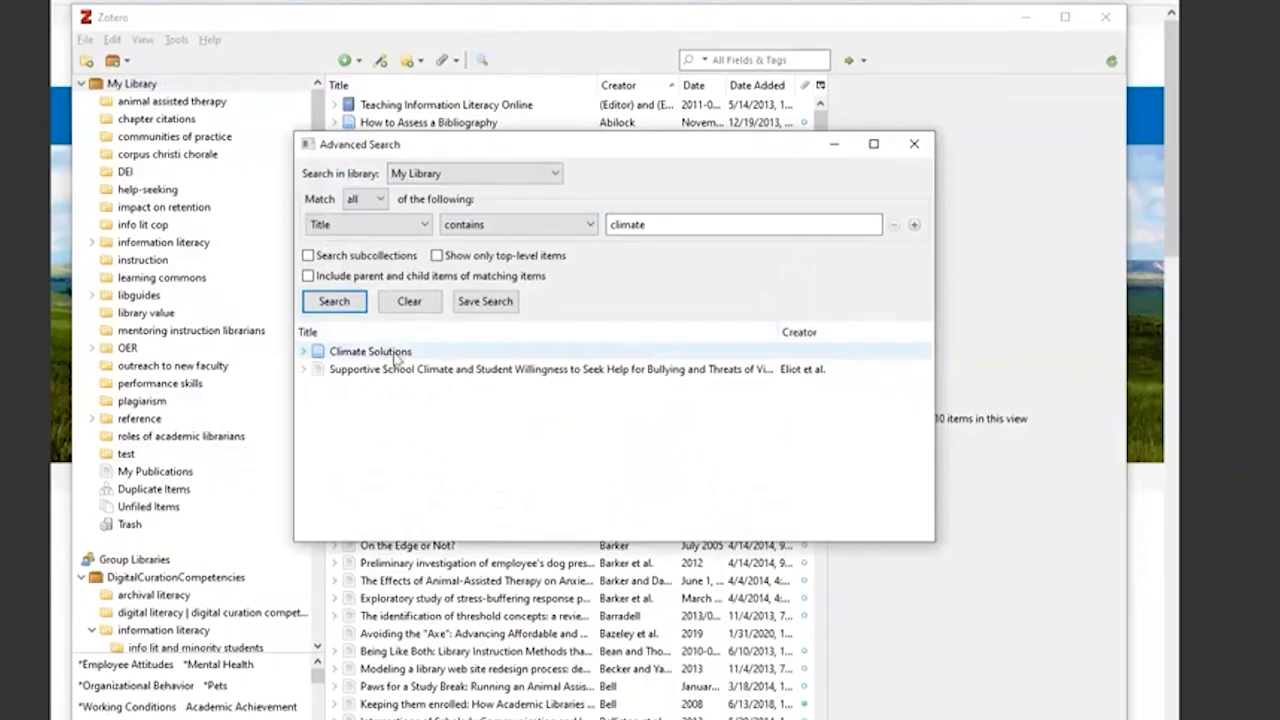
left_click(914, 144)
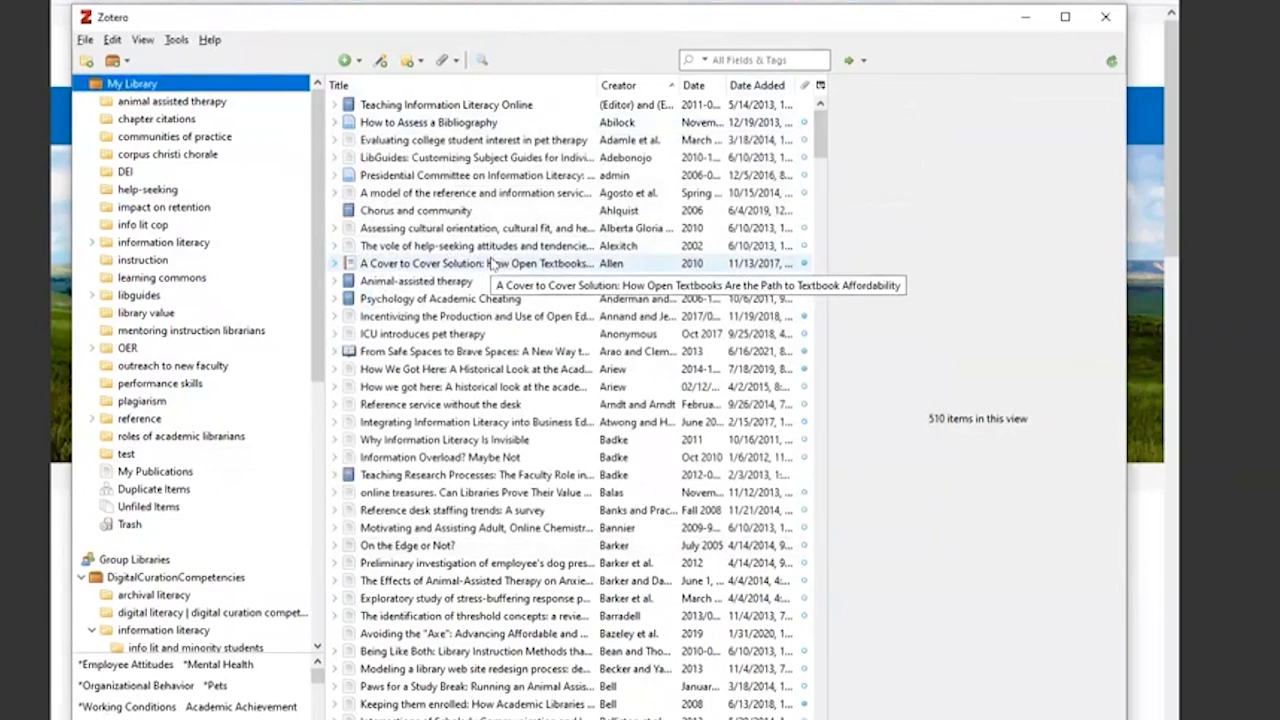
- Start creating a bibliography from the report "A Cover to Cover Solution: How Open Textbooks Are the Path to Textbook Affordability"
right_click(491, 262)
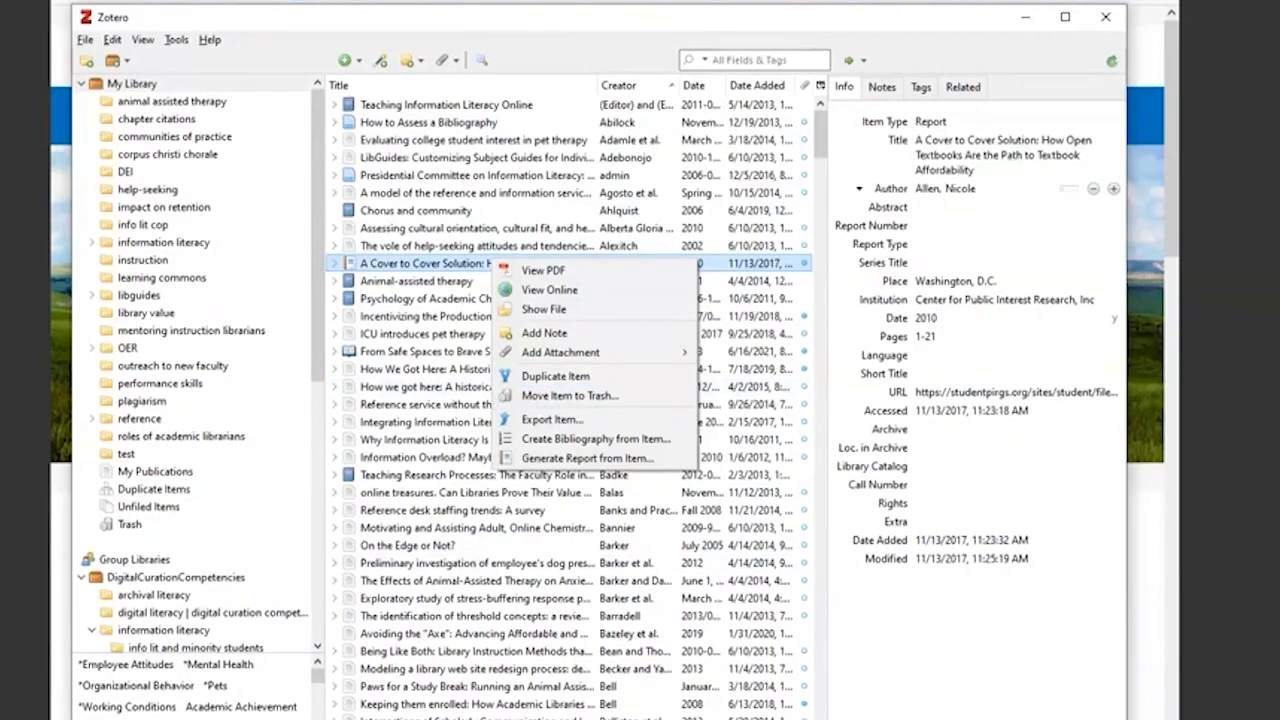
left_click(596, 439)
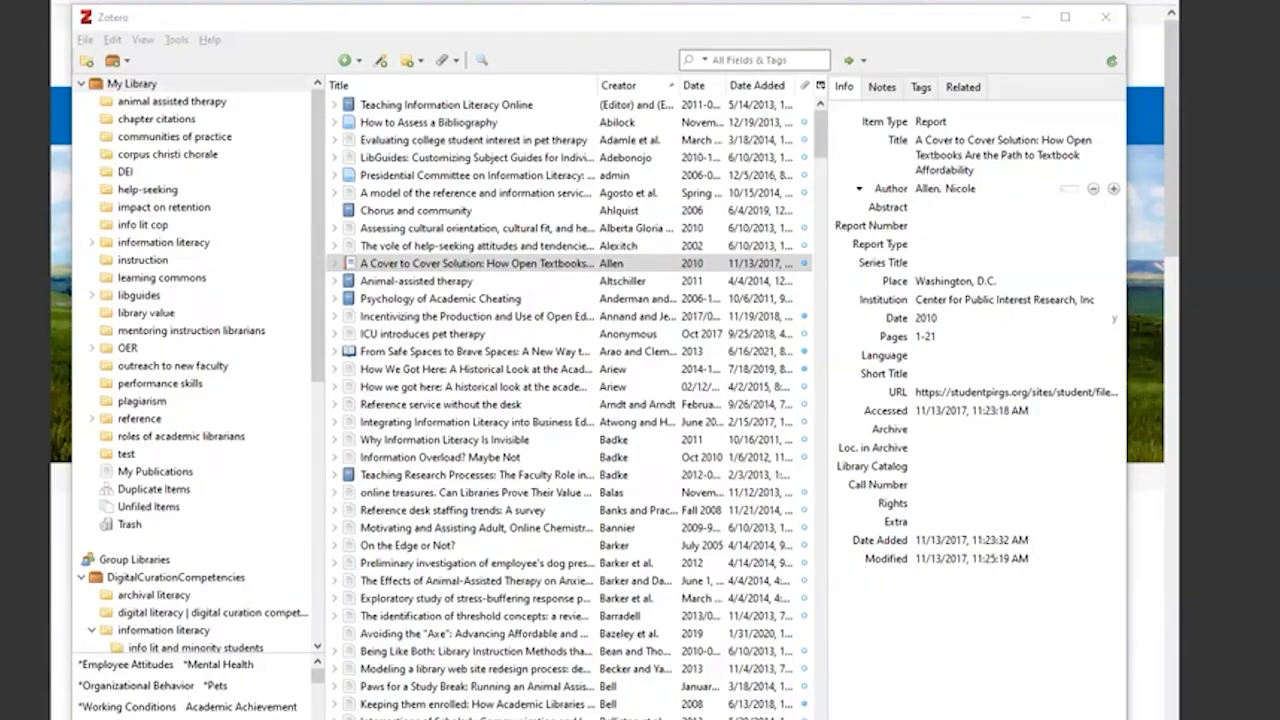
- Switch to the Word document, clear its reference list and write "This is the best sentence ever."
key("alt+Tab")
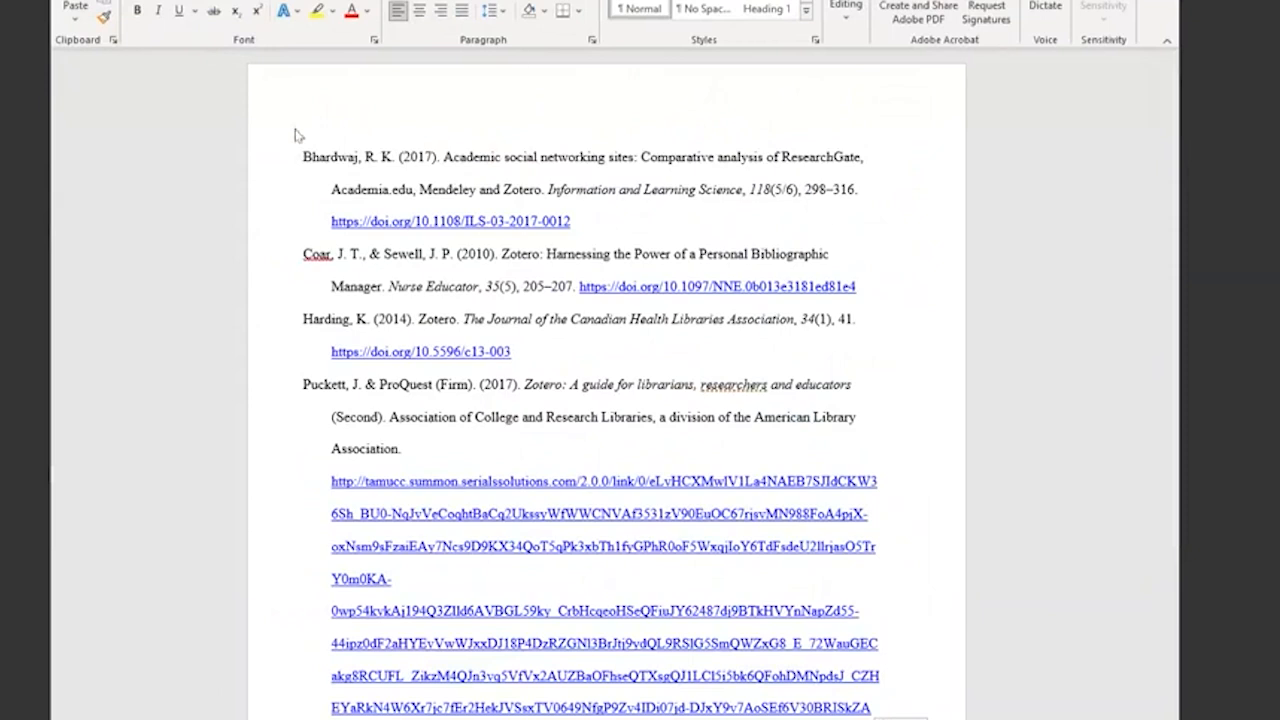
key("ctrl+a")
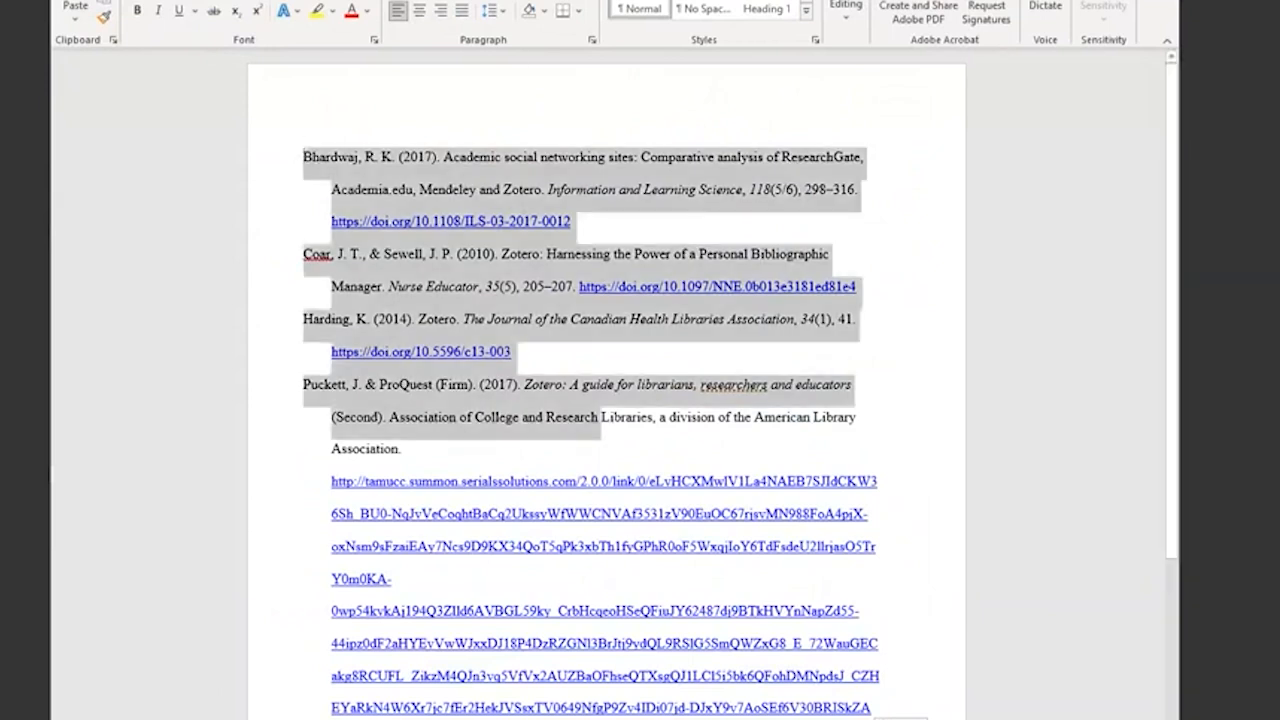
scroll(367, 183, "down", 2)
key("Delete")
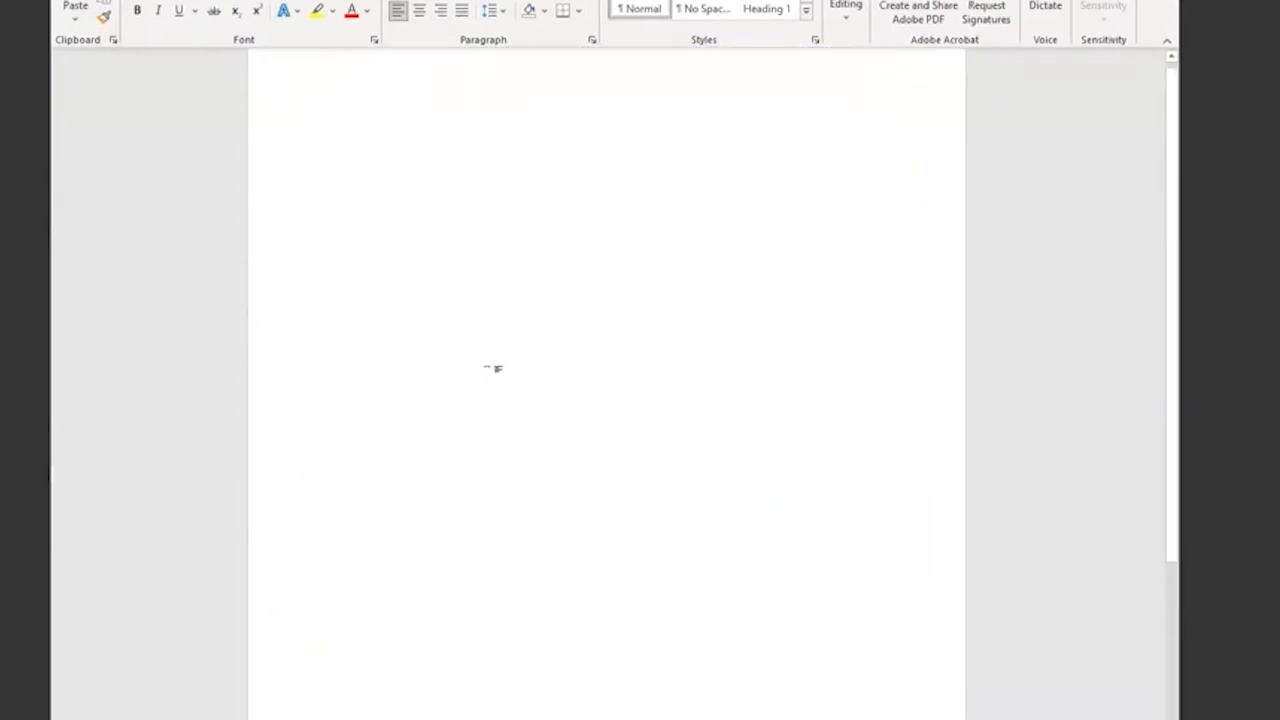
type("This is the best")
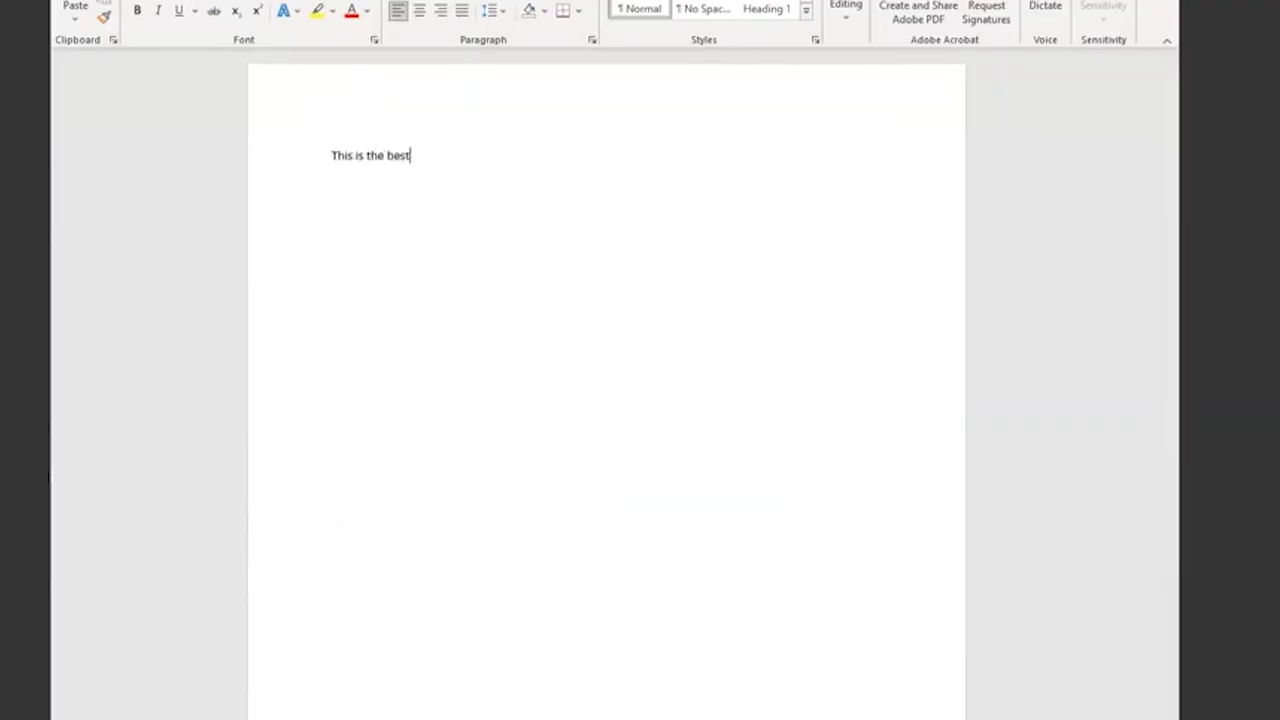
type(" sentence ever.")
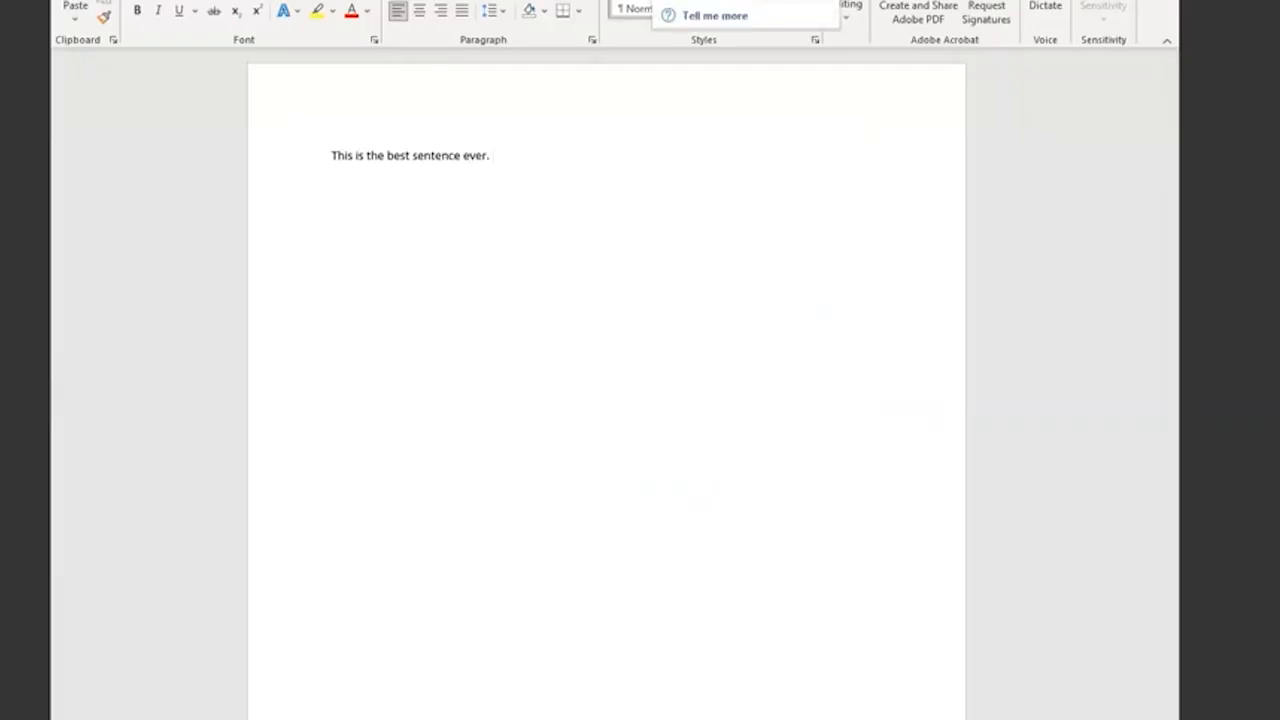
- Insert a Zotero citation in APA 7th edition style after the sentence, citing the 2017 article "Academic social networking sites" found with "zotero"
left_click(655, 1)
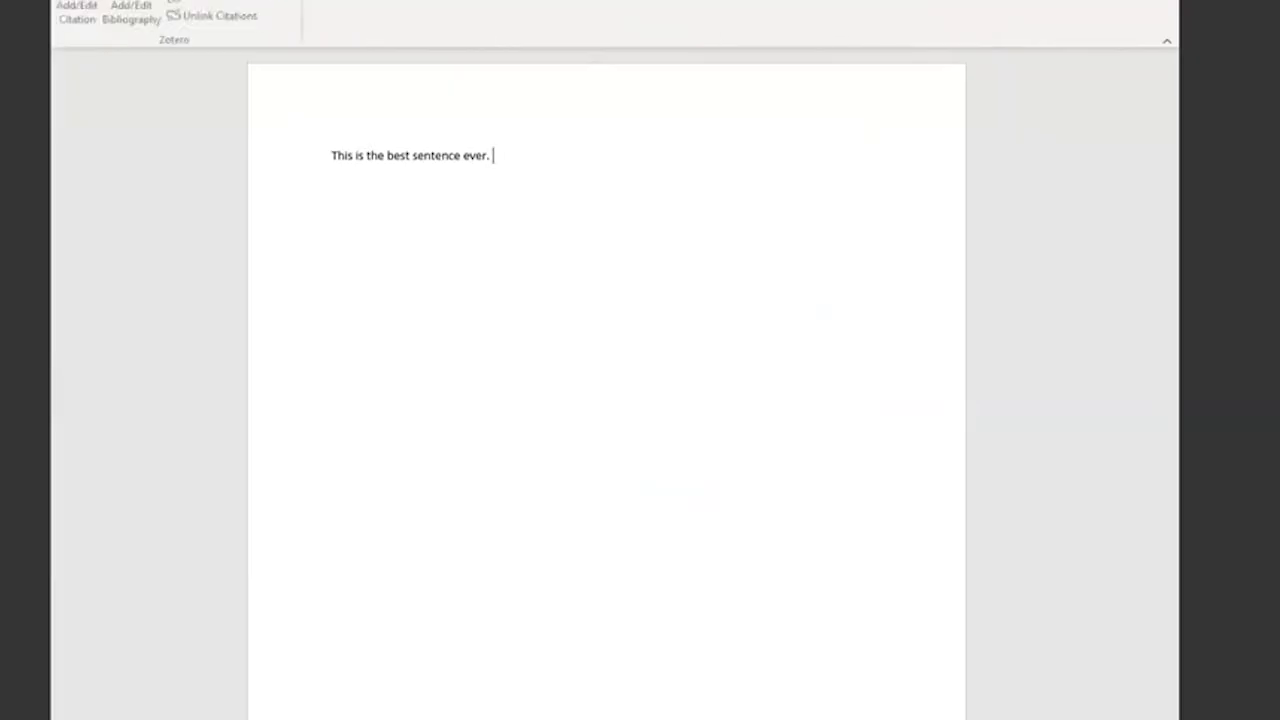
left_click(86, 10)
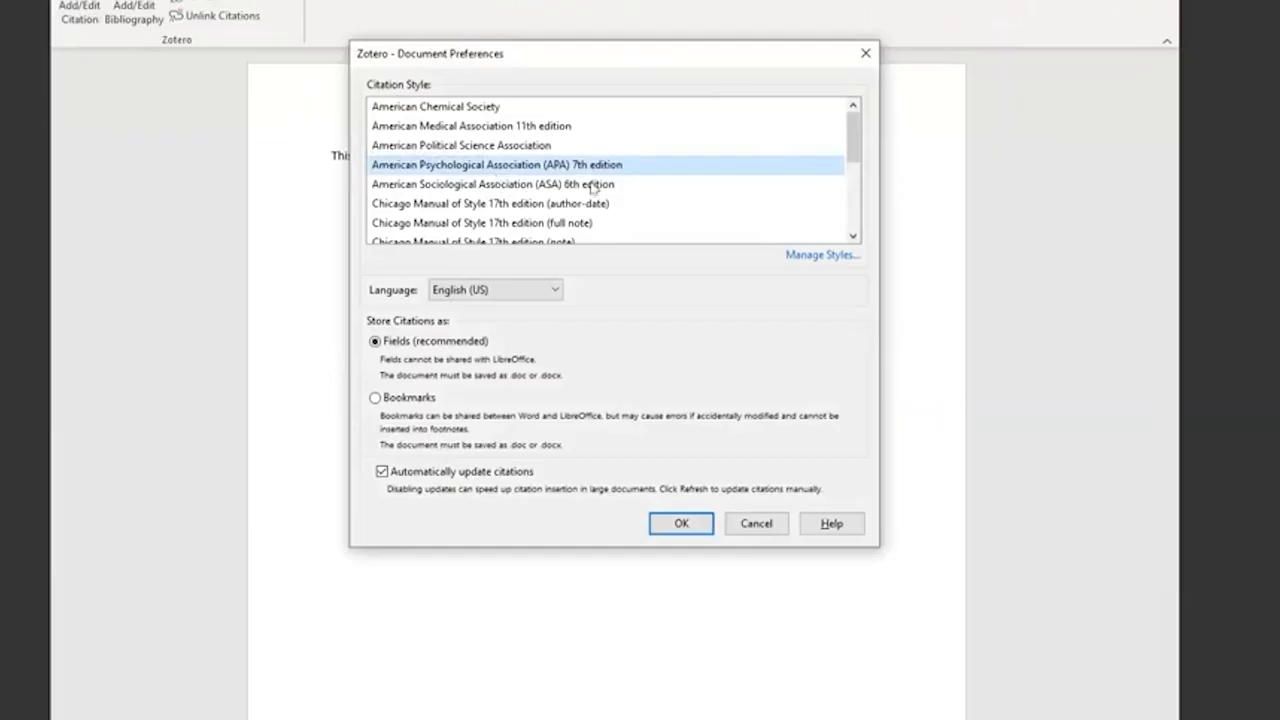
left_click(674, 525)
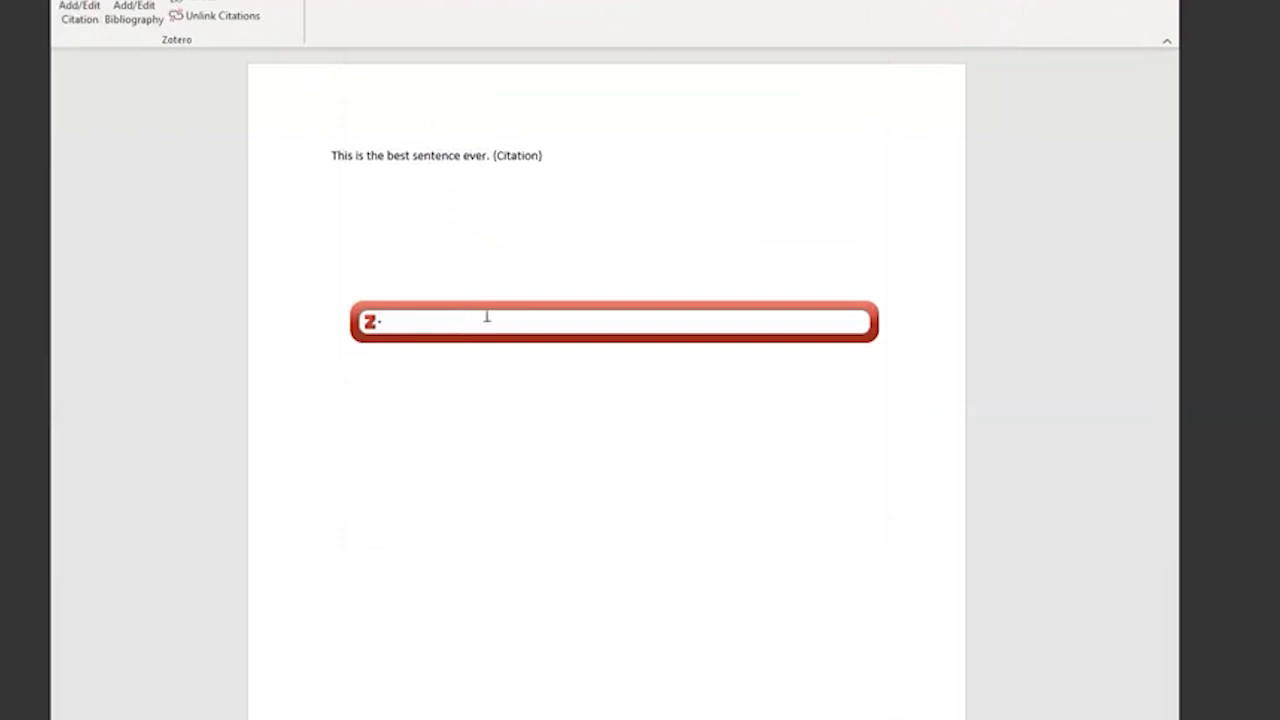
type("zotero")
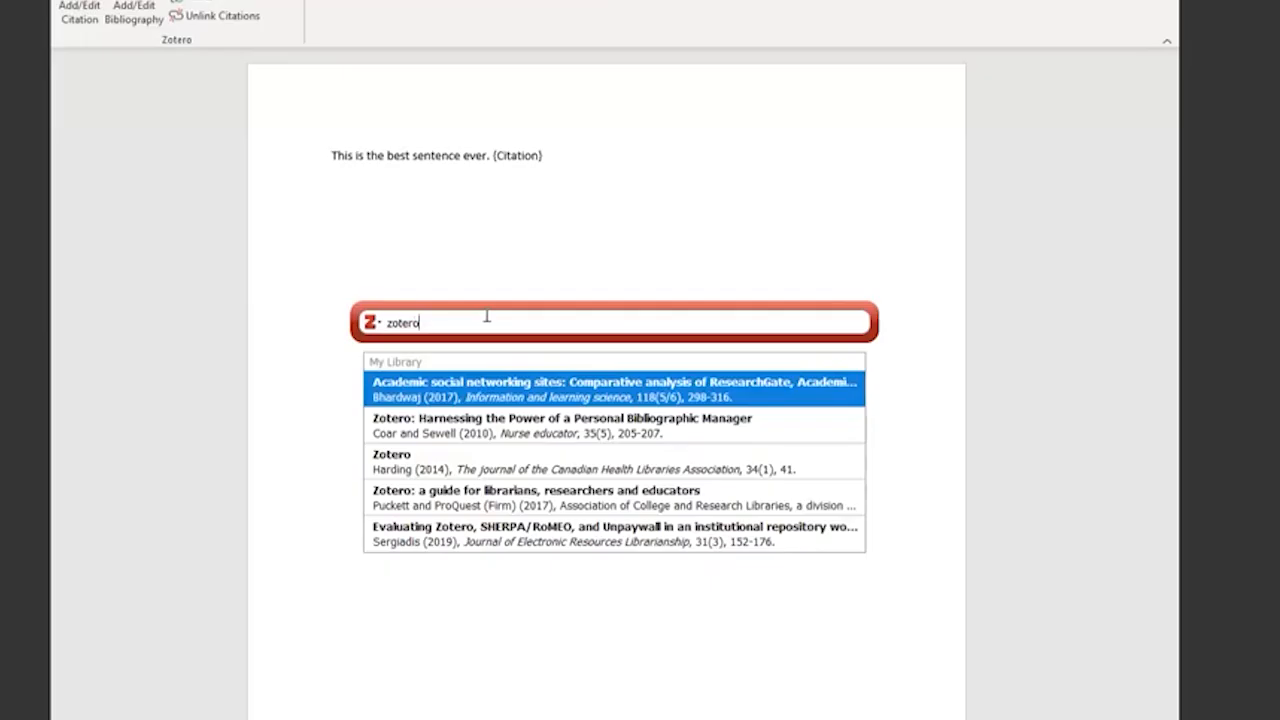
left_click(550, 401)
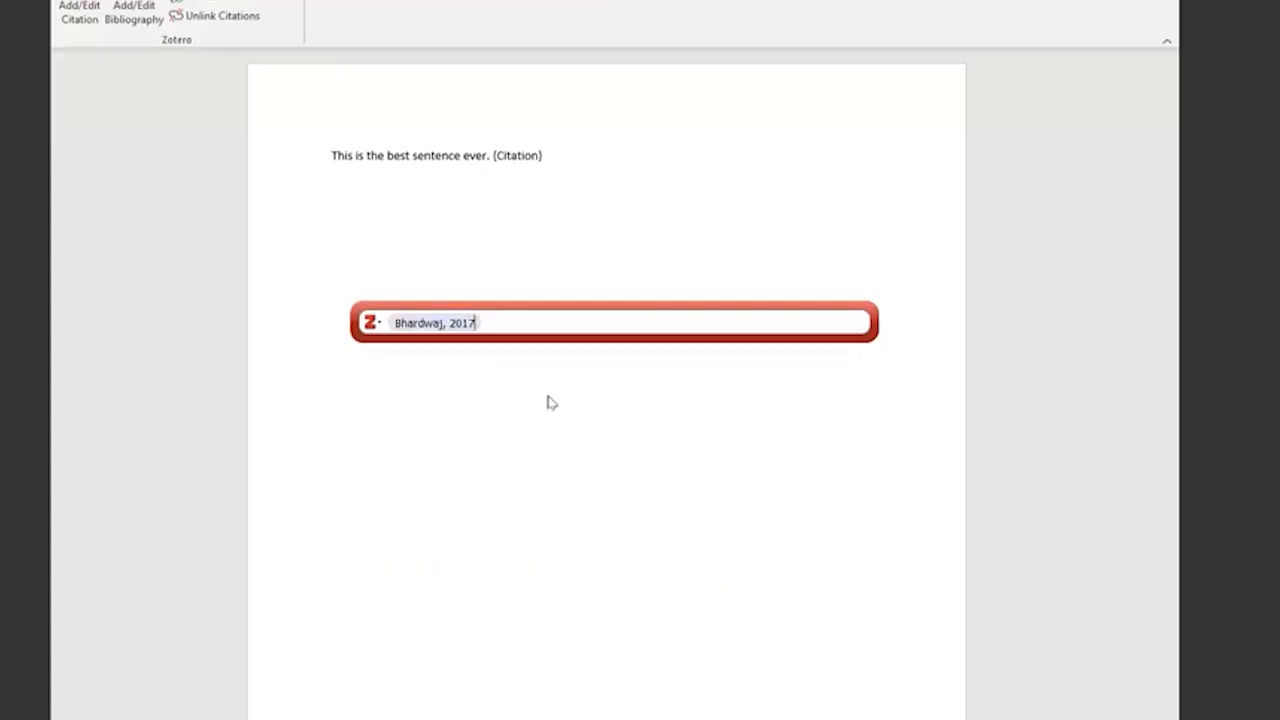
key("Return")
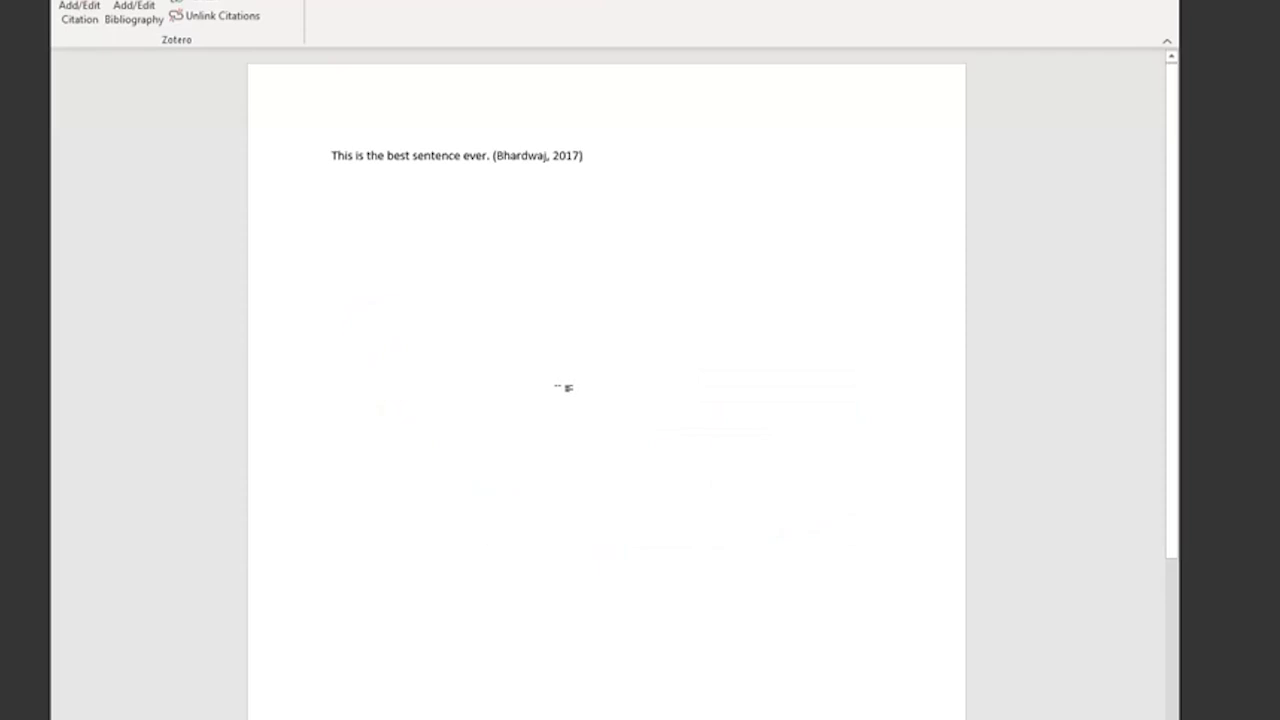
- Add a "Bibliography" heading below the sentence, leaving a blank line between them, and insert the Zotero bibliography under it
key("Return")
key("Return")
type("Bibliogph")
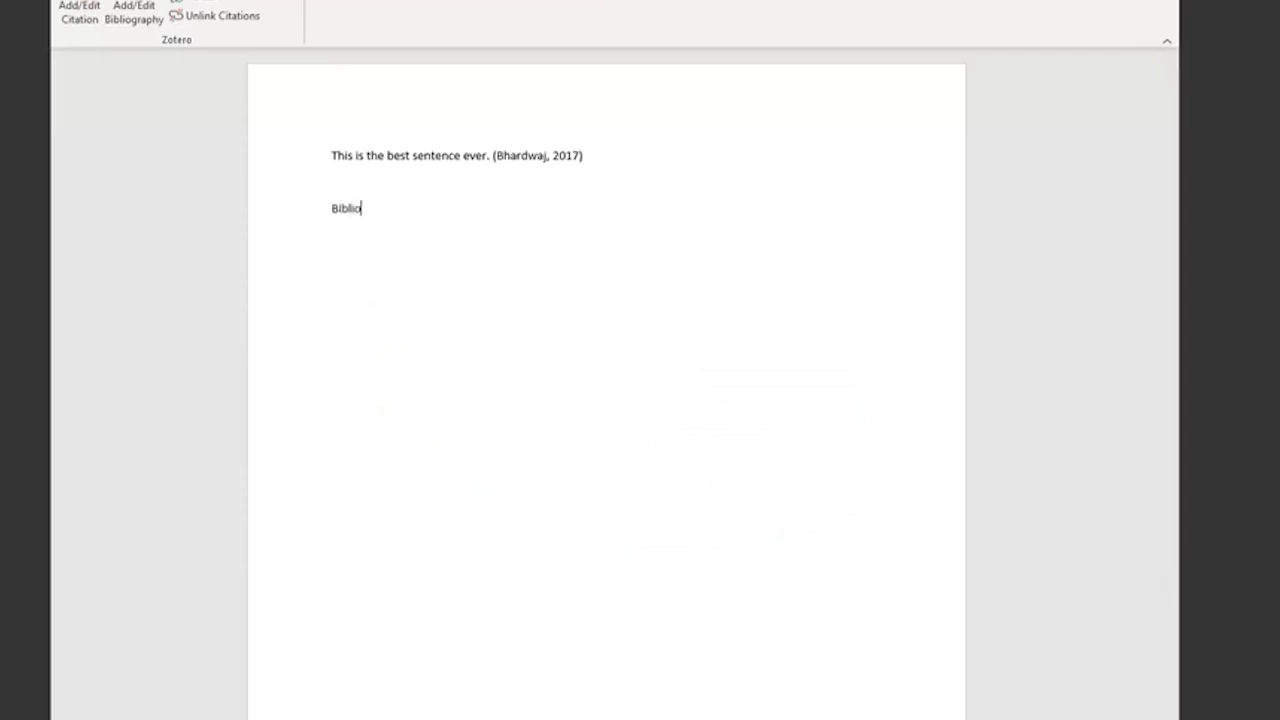
key("BackSpace")
key("BackSpace")
type("raphy")
key("Return")
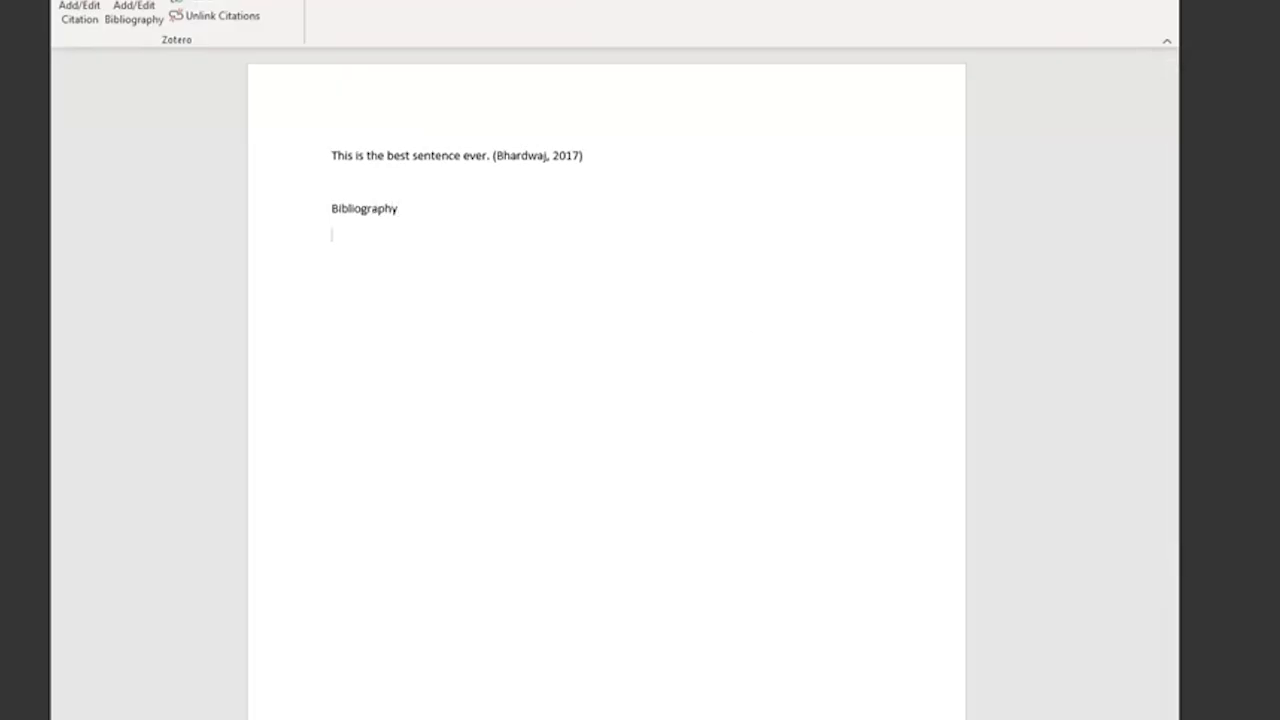
left_click(140, 7)
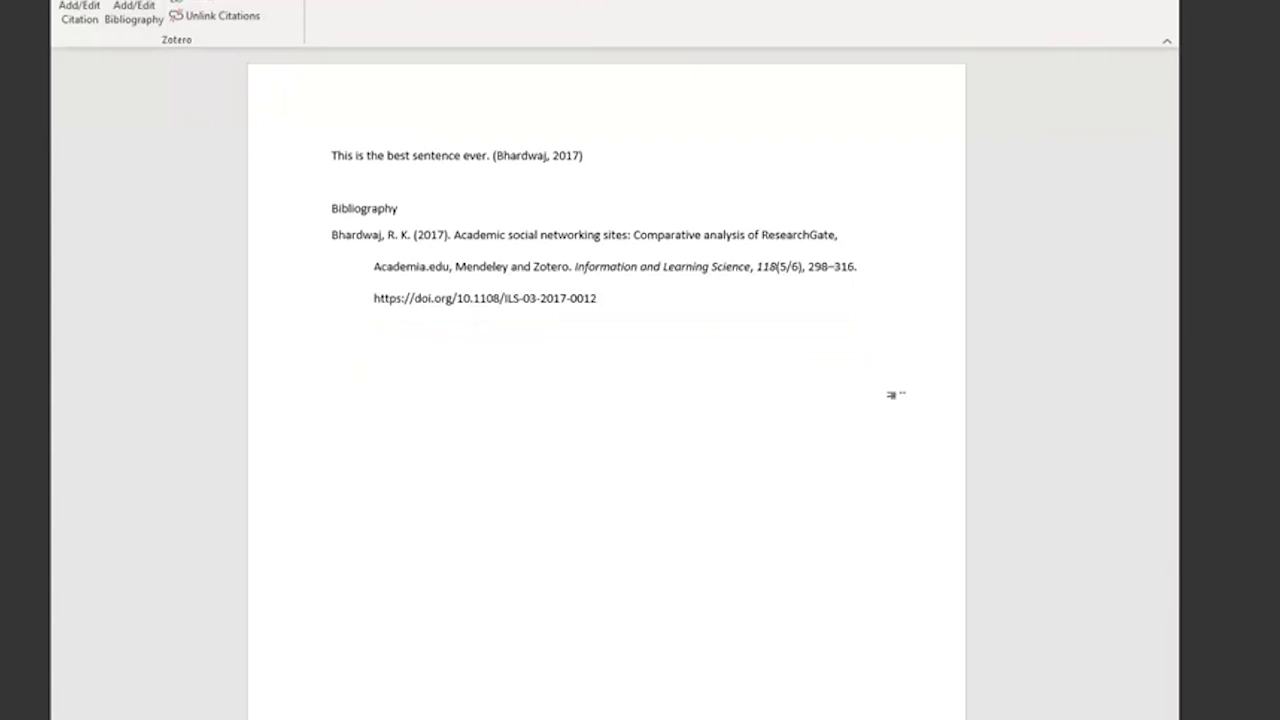
- Add the sentence "I then cited several authors on the same topic." after the first citation
left_click(767, 154)
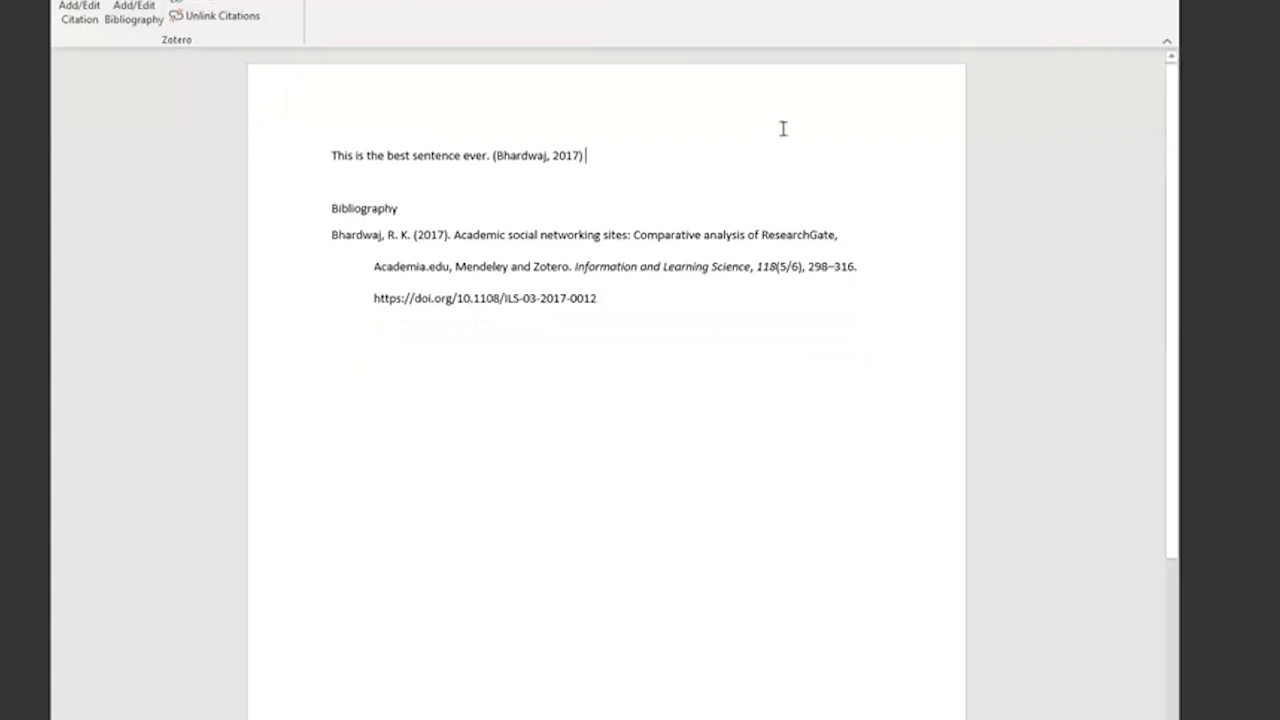
type("I t")
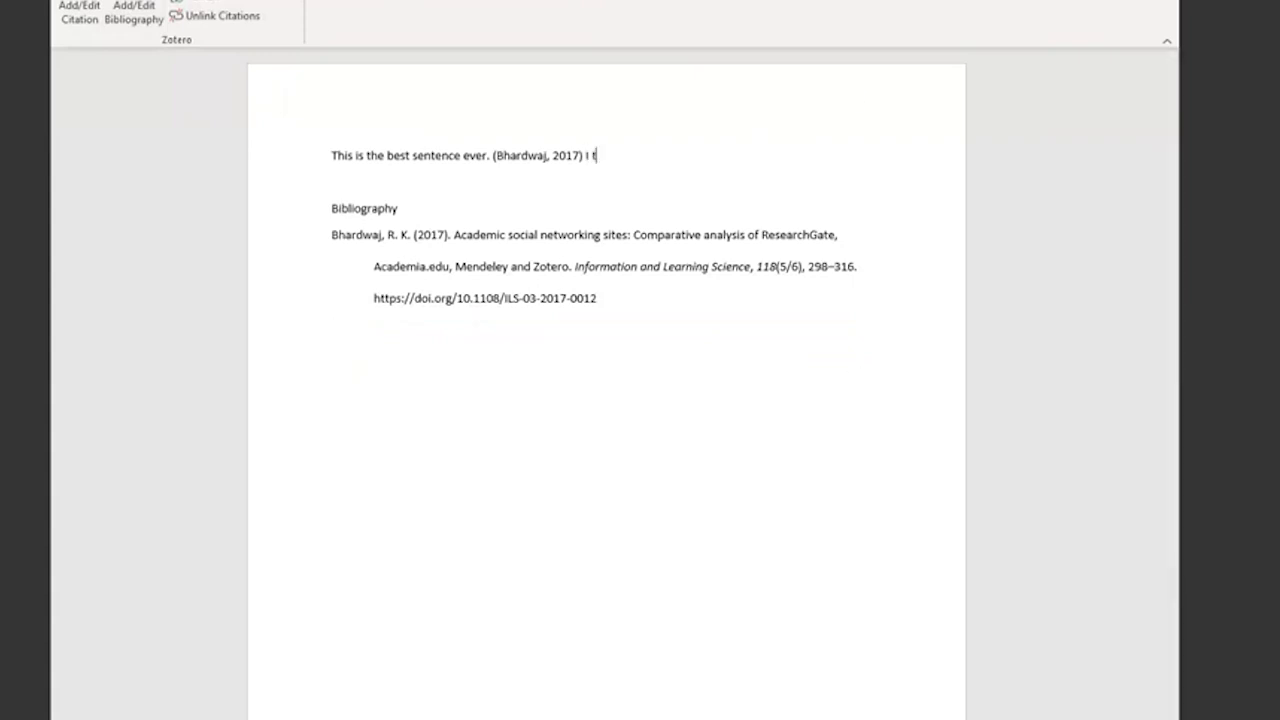
type("hen cited severala")
key("BackSpace")
type("a")
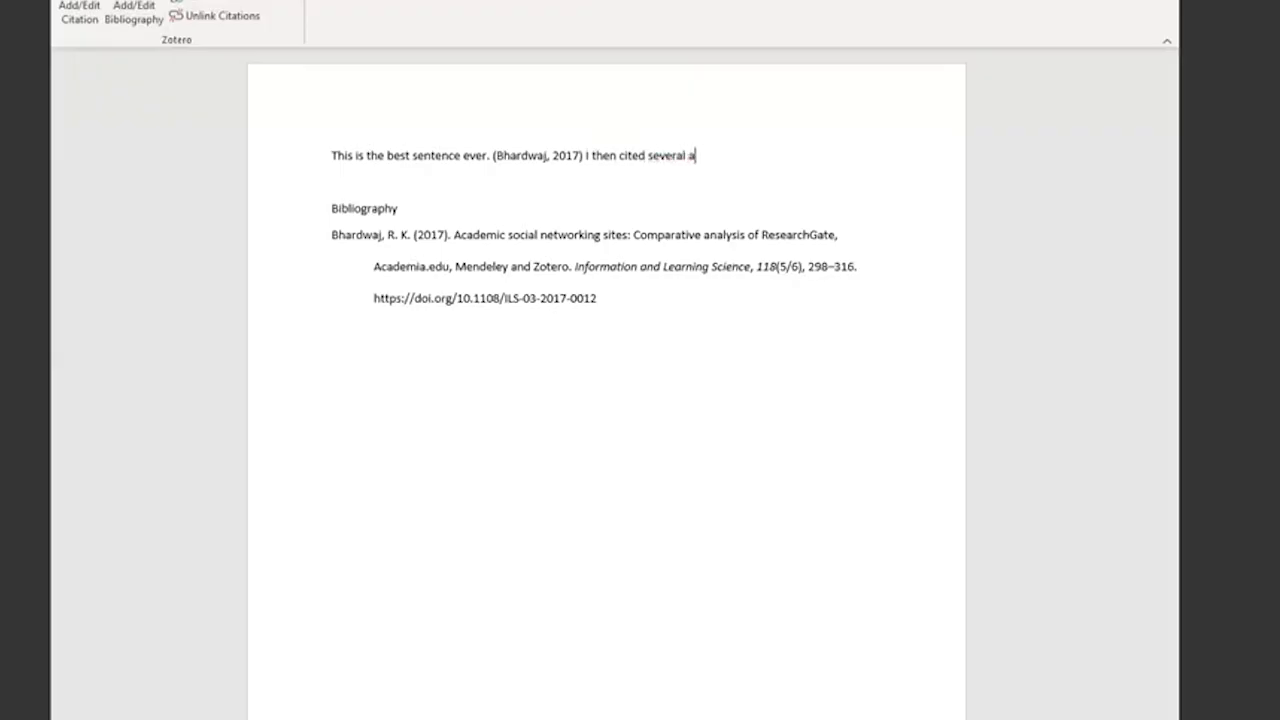
type("uthors on the same topic.")
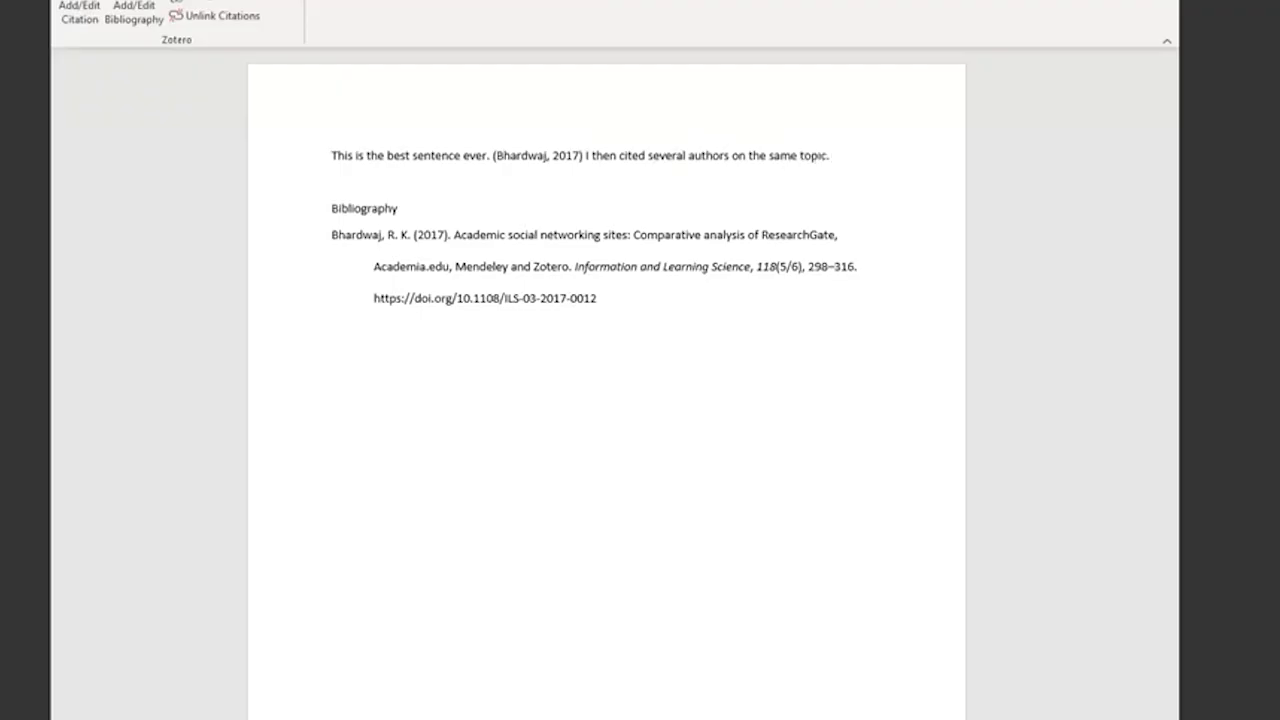
- Start a new Zotero citation after the second sentence, change it to Classic View and search the library for "zotero"
left_click(80, 12)
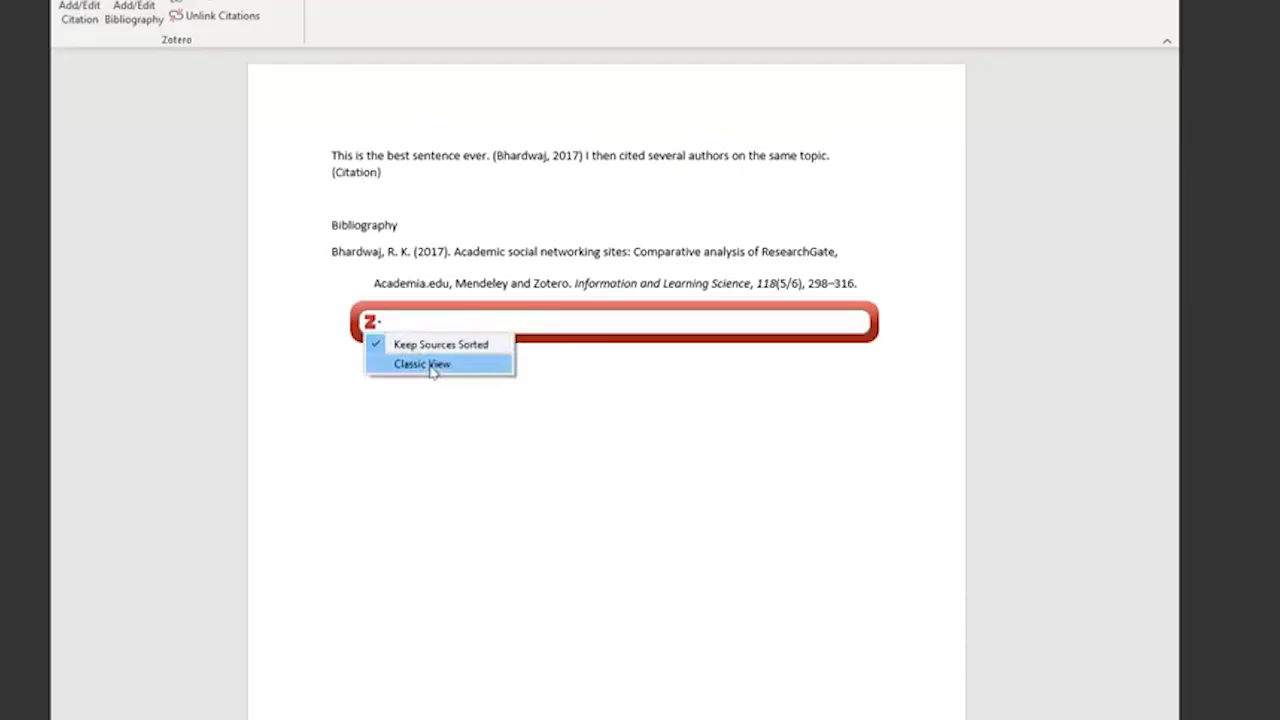
left_click(372, 323)
left_click(372, 323)
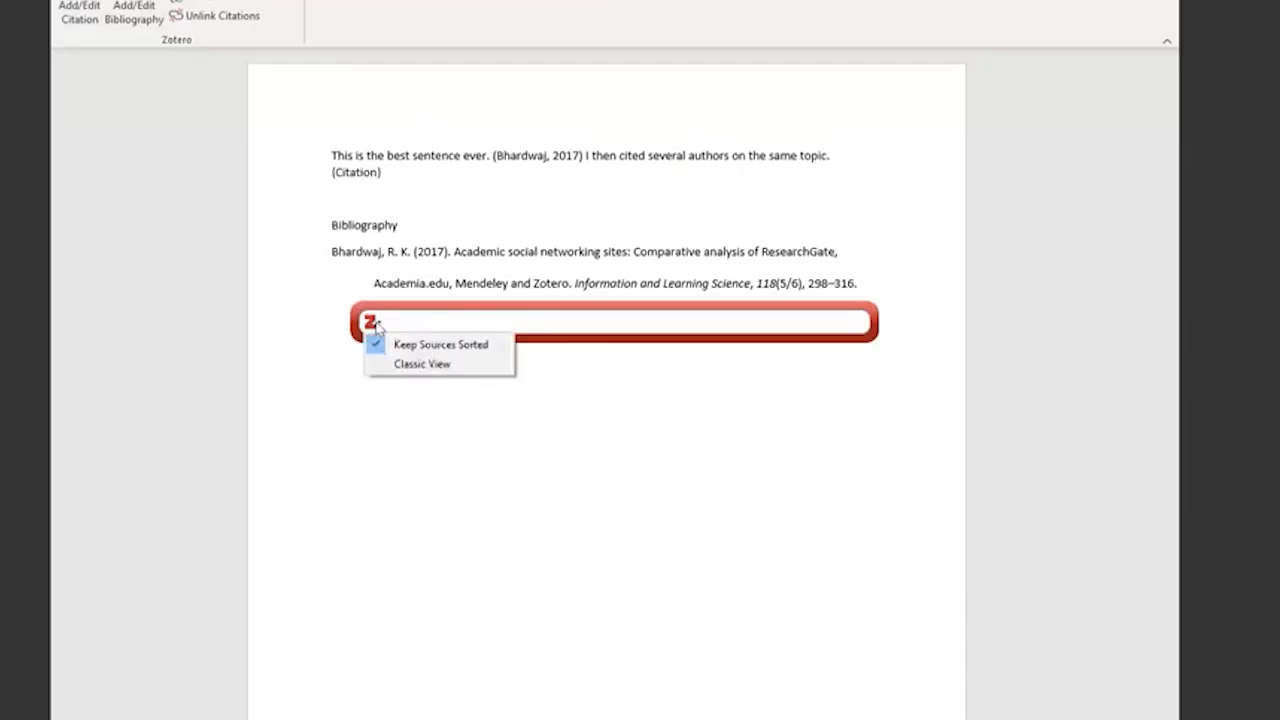
left_click(424, 365)
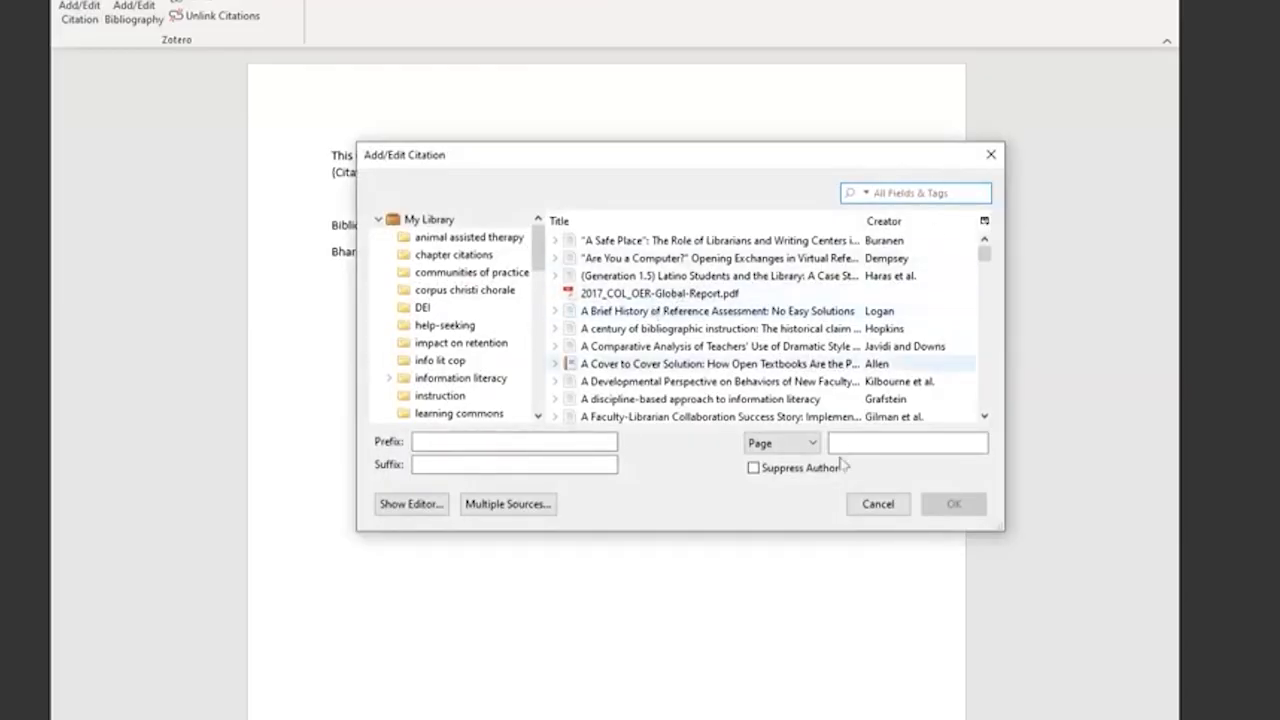
type("zote")
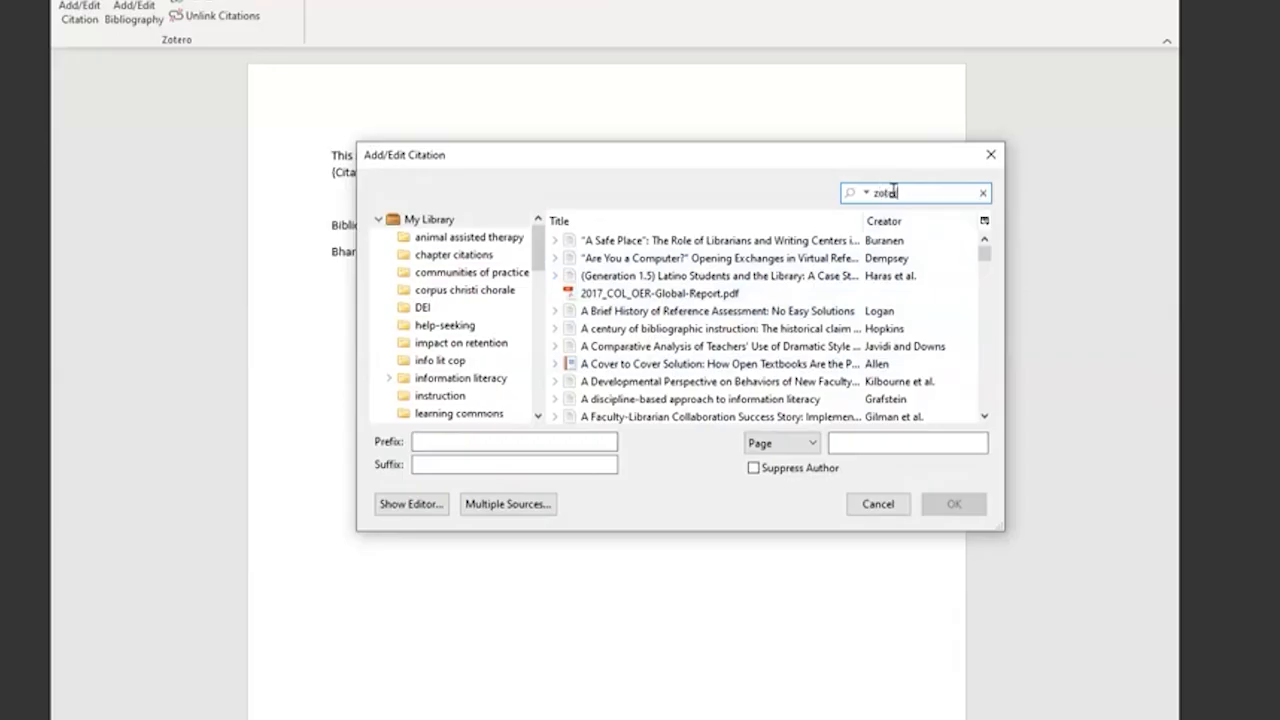
type("ro")
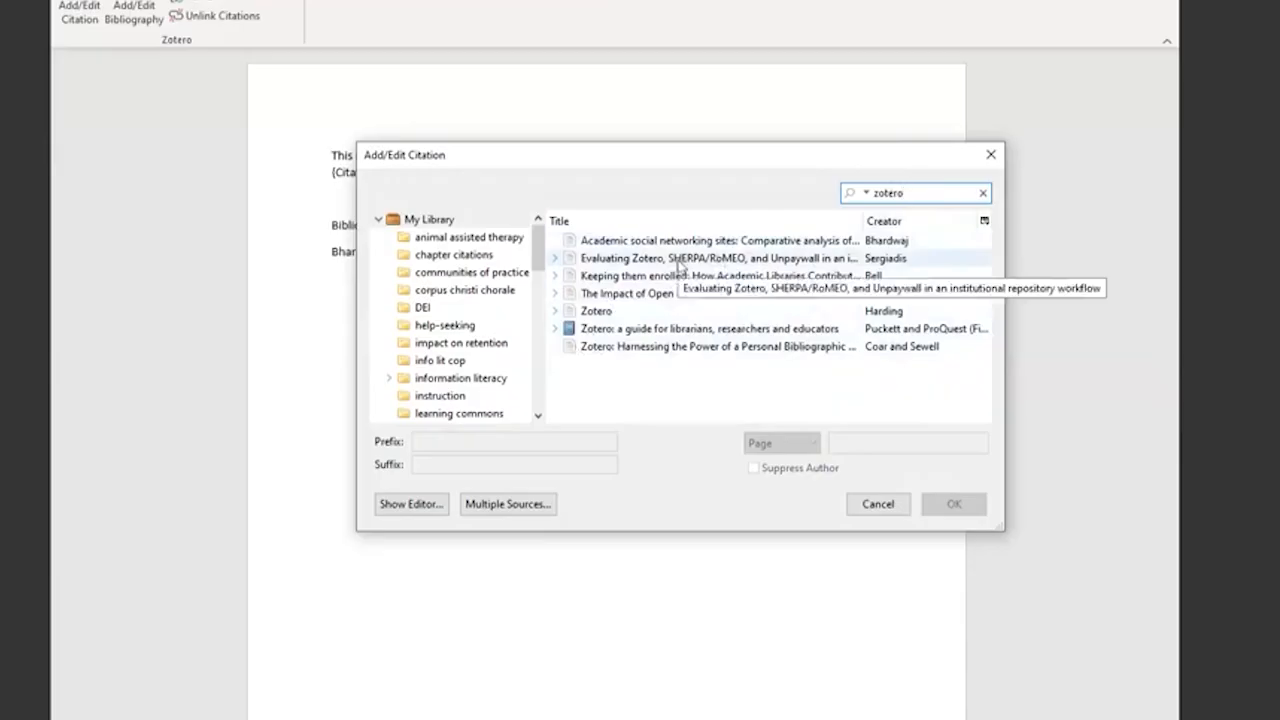
- Insert a multiple-source citation with "Evaluating Zotero, SHERPA/RoMEO", "Keeping them enrolled" and "The Impact of Open Educational Resources"
left_click(529, 514)
left_click(628, 262)
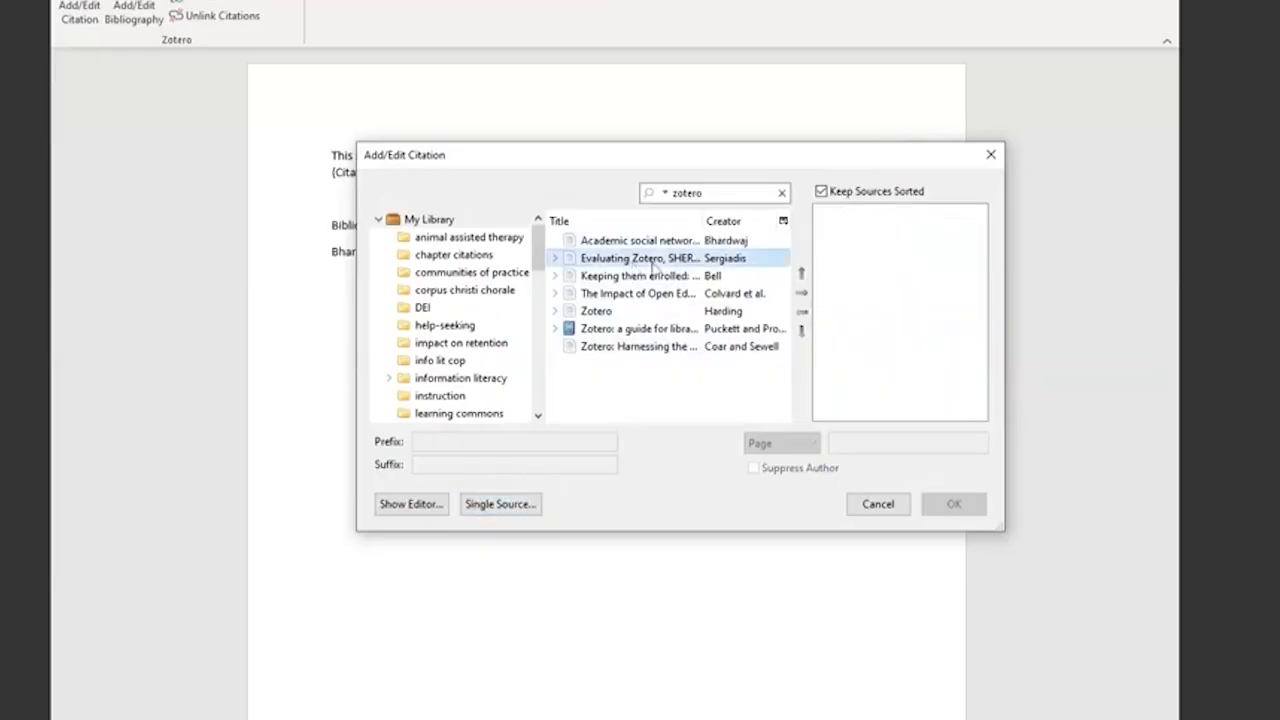
left_click(801, 292)
left_click(646, 276)
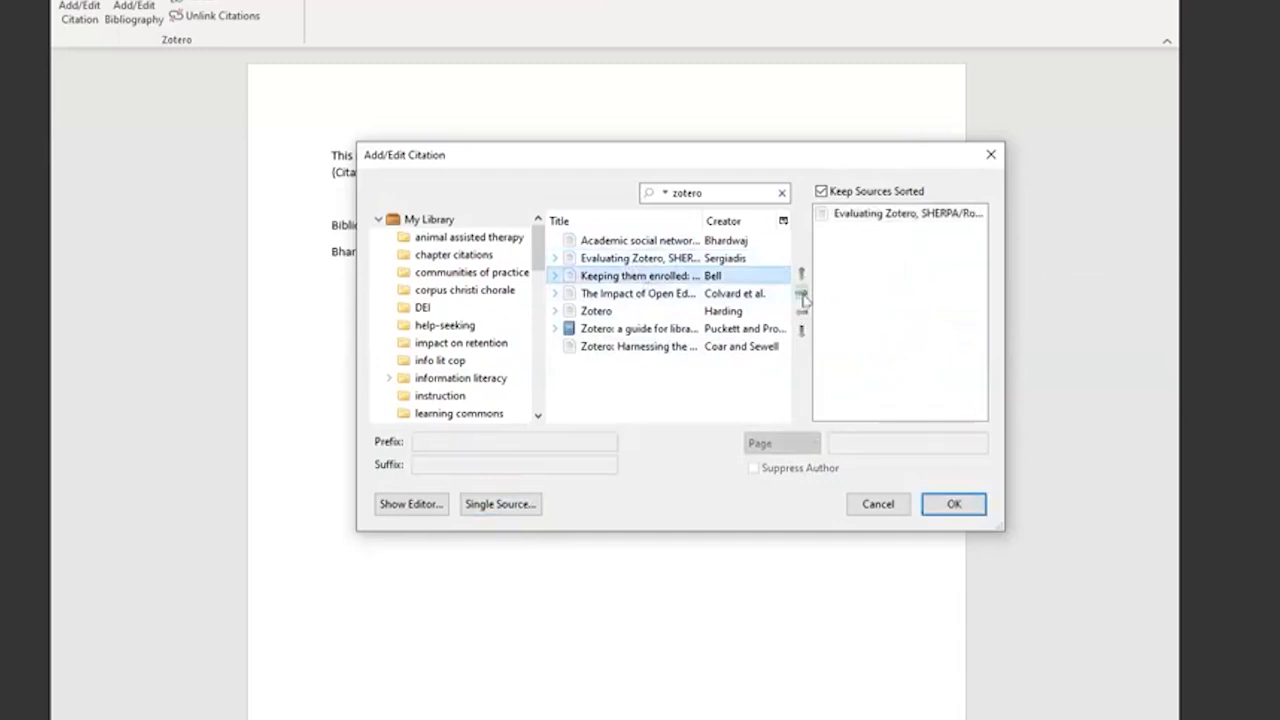
left_click(801, 292)
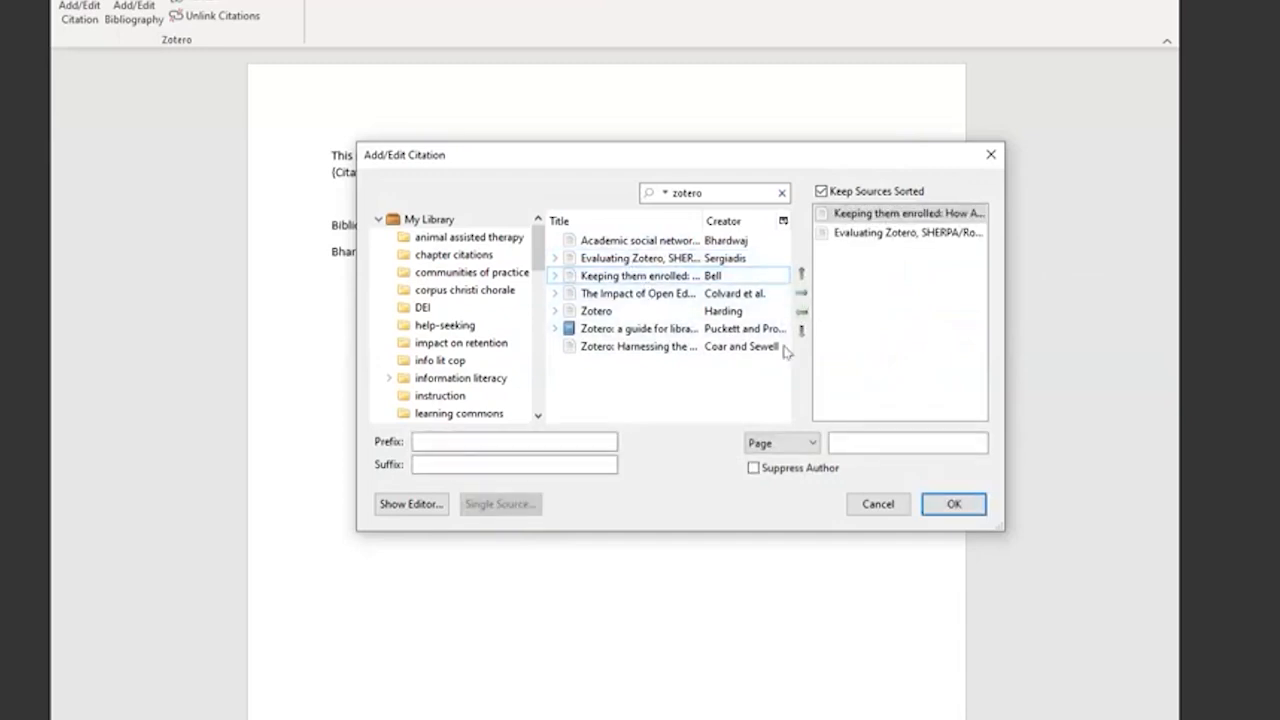
left_click(655, 294)
left_click(801, 294)
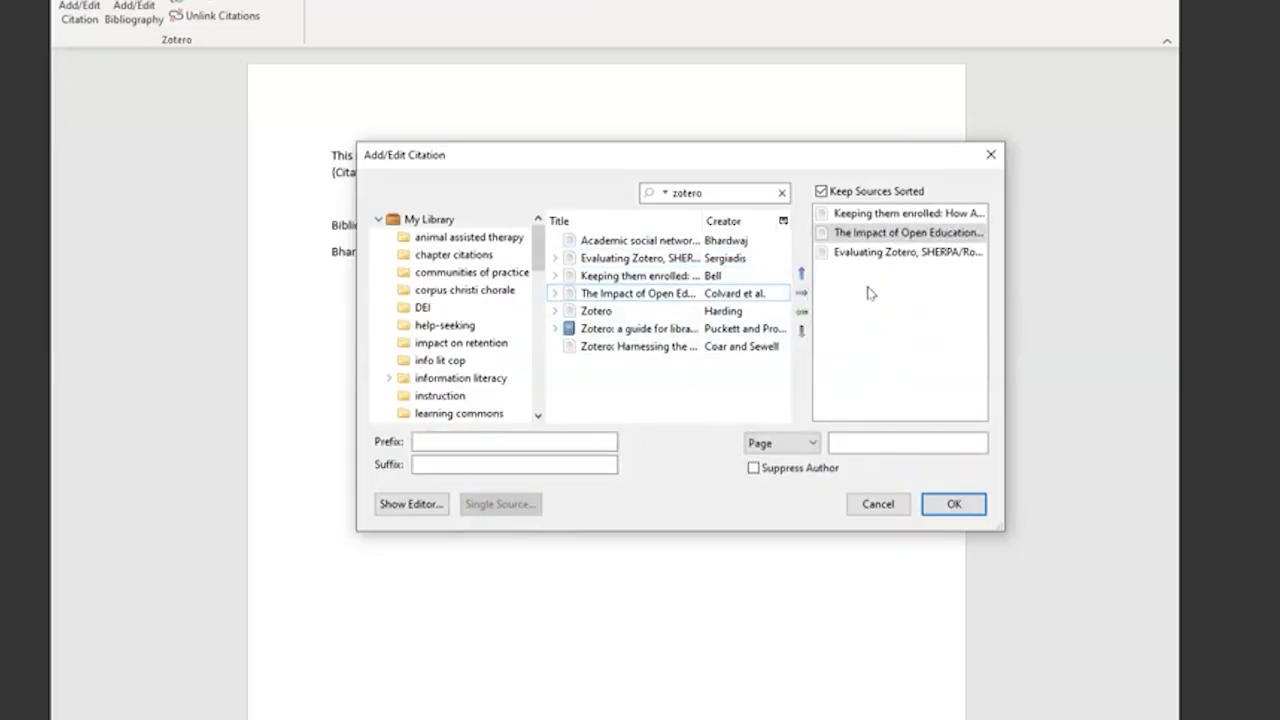
left_click(953, 505)
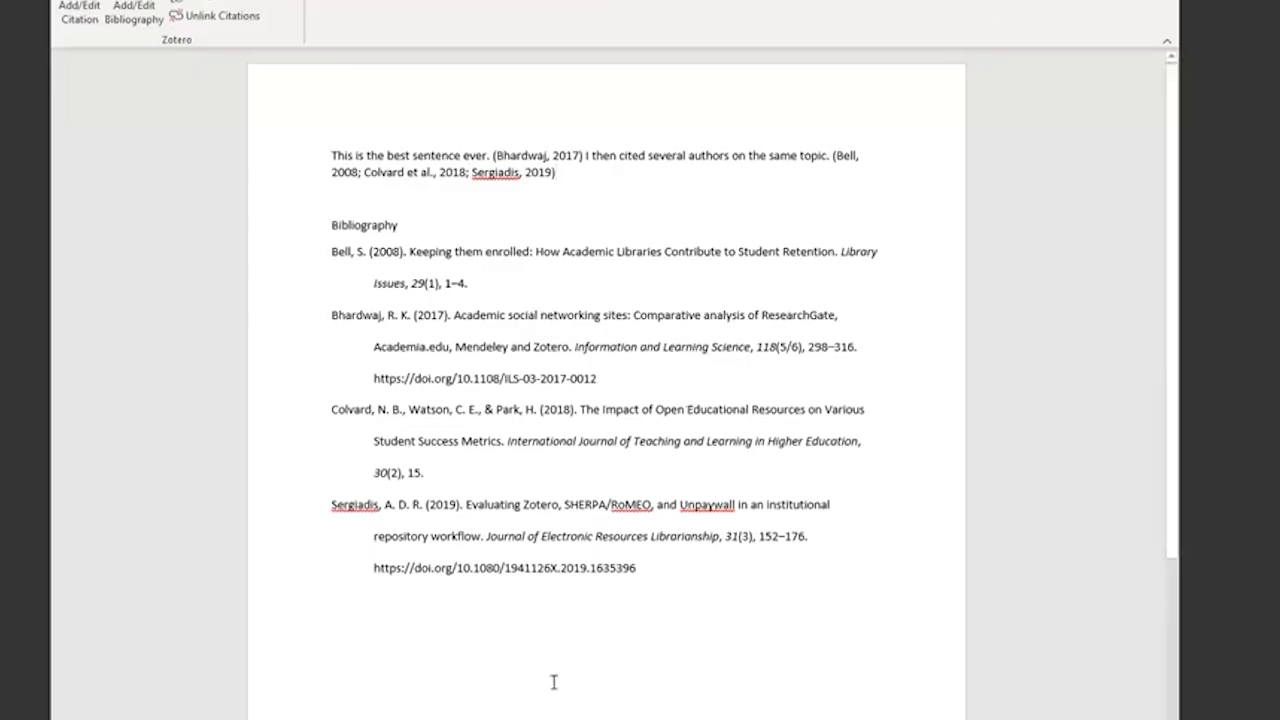
- Switch to Zotero, open the test collection and examine the details of its saved items one by one
key("alt+Tab")
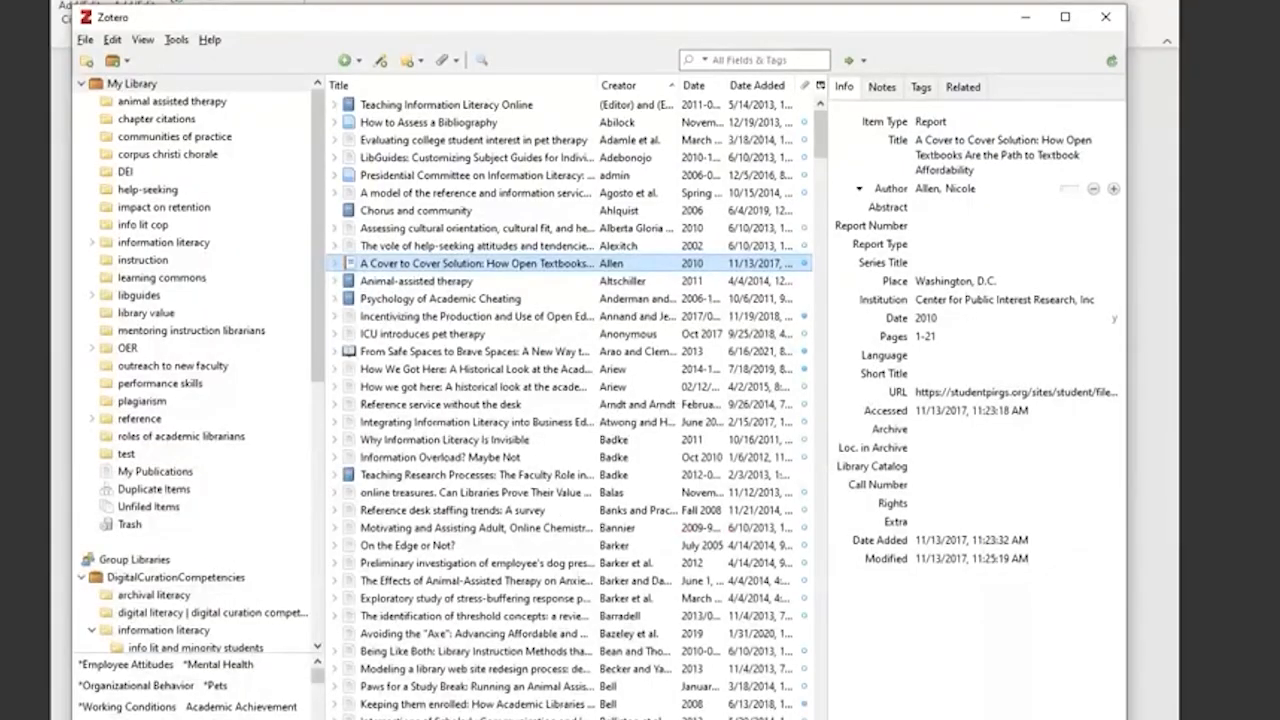
left_click(126, 456)
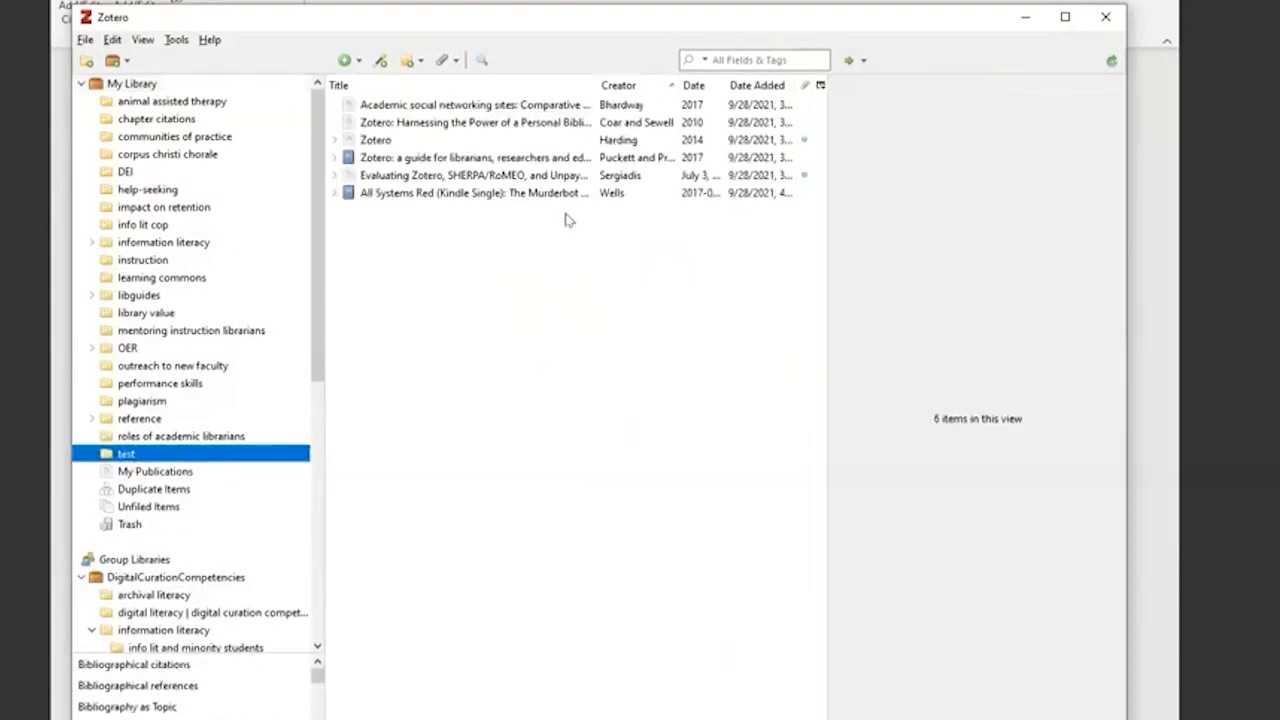
left_click(467, 122)
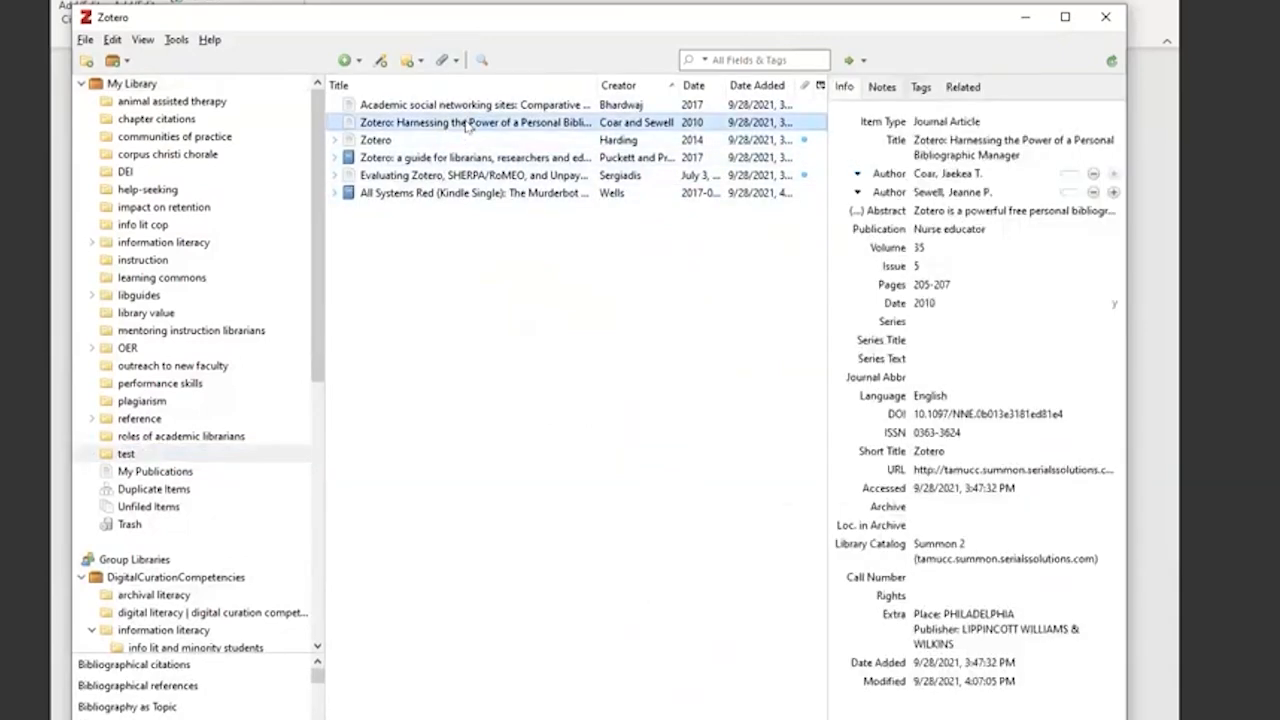
left_click(452, 175)
left_click(446, 142)
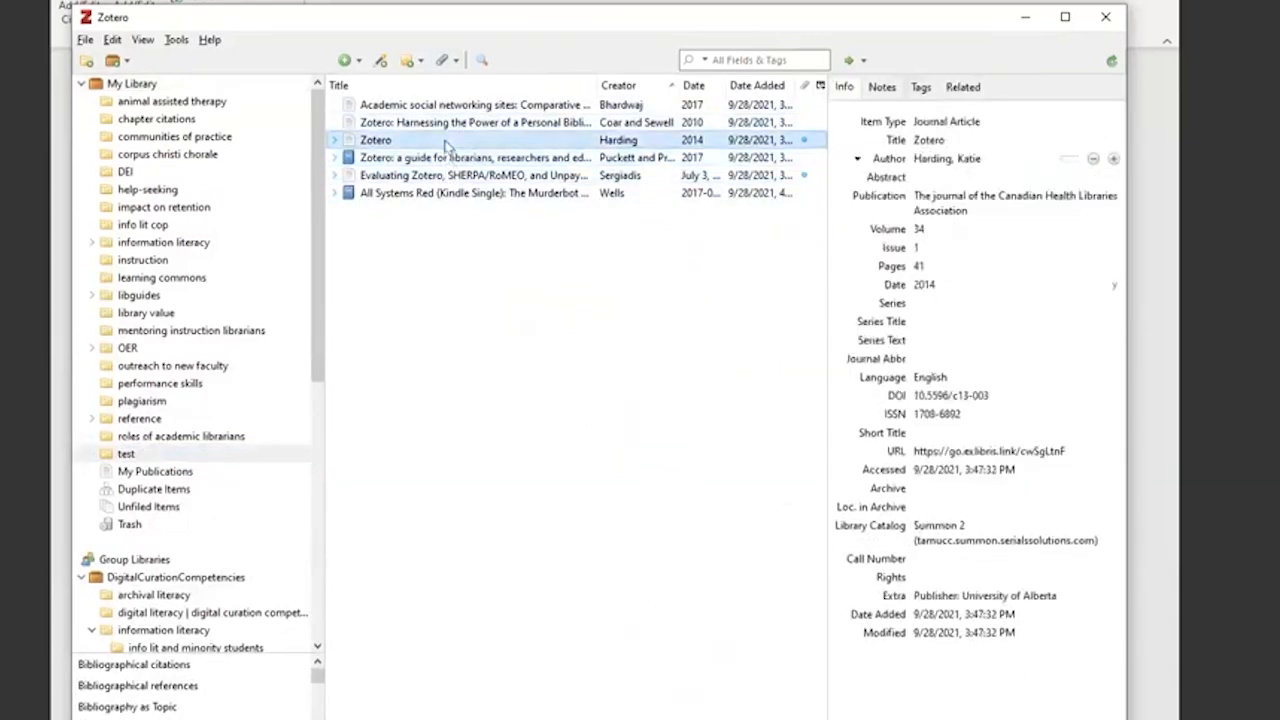
left_click(442, 160)
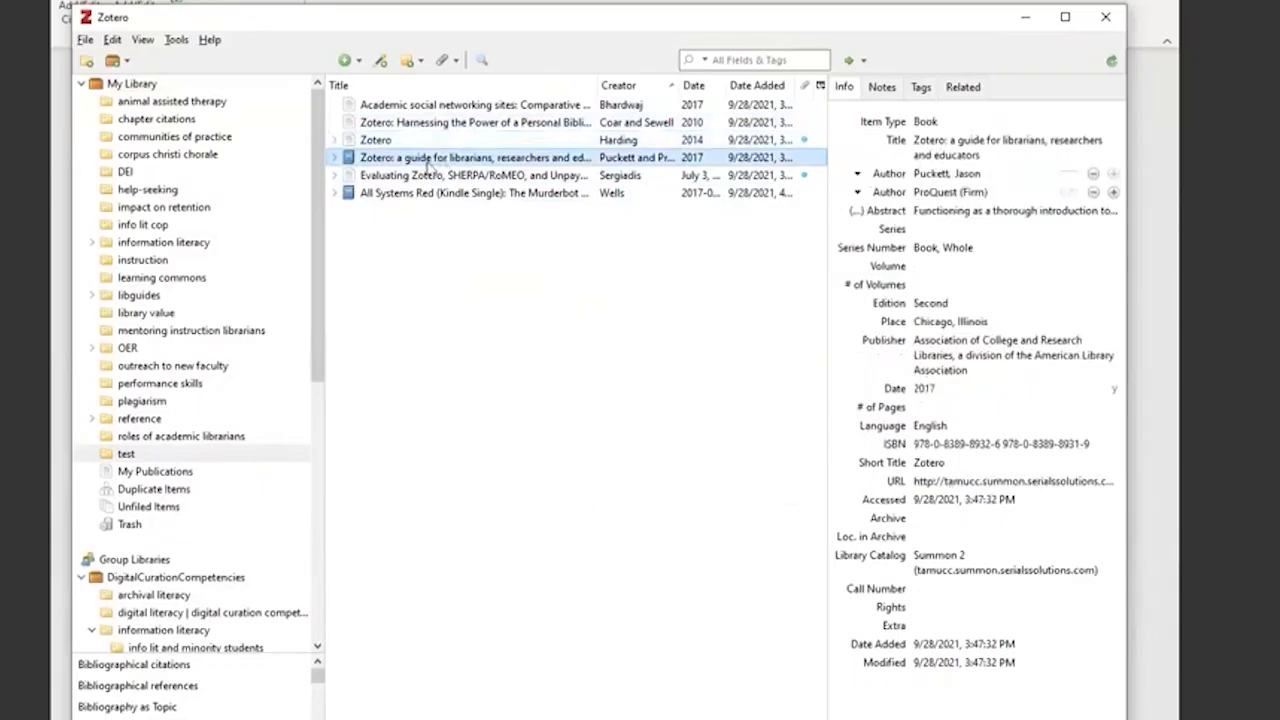
left_click(428, 177)
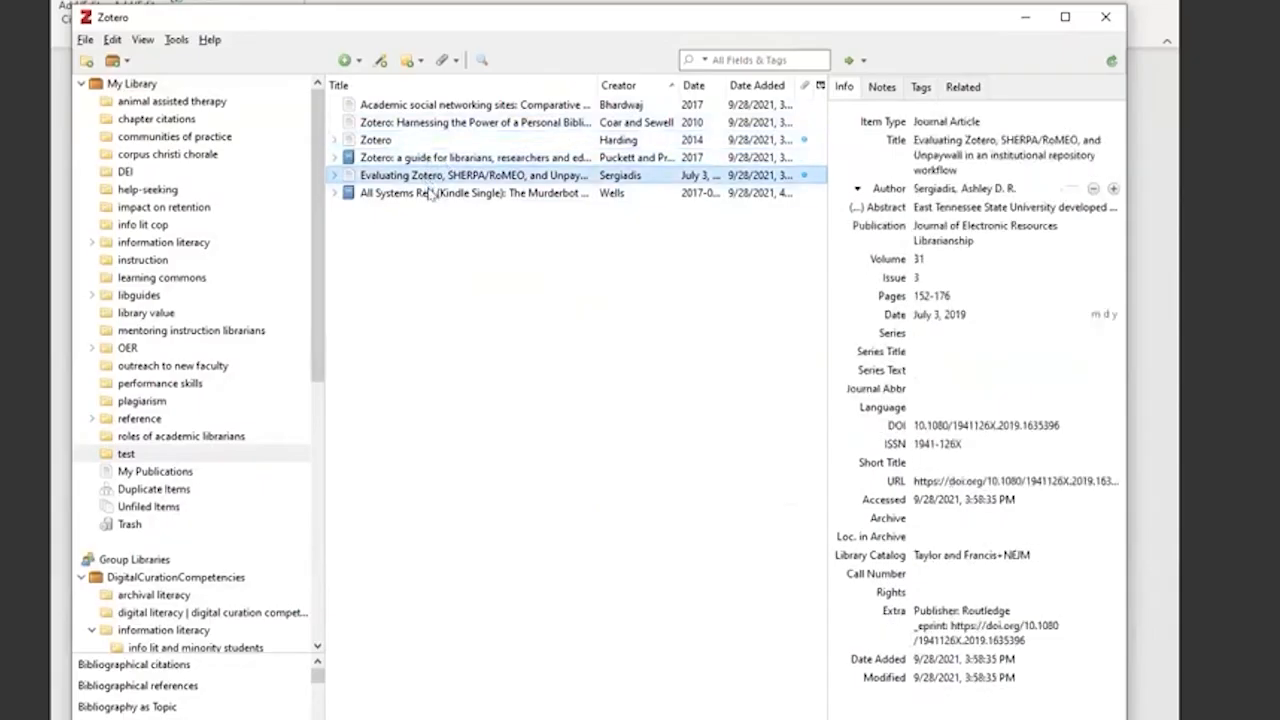
left_click(430, 193)
left_click(446, 106)
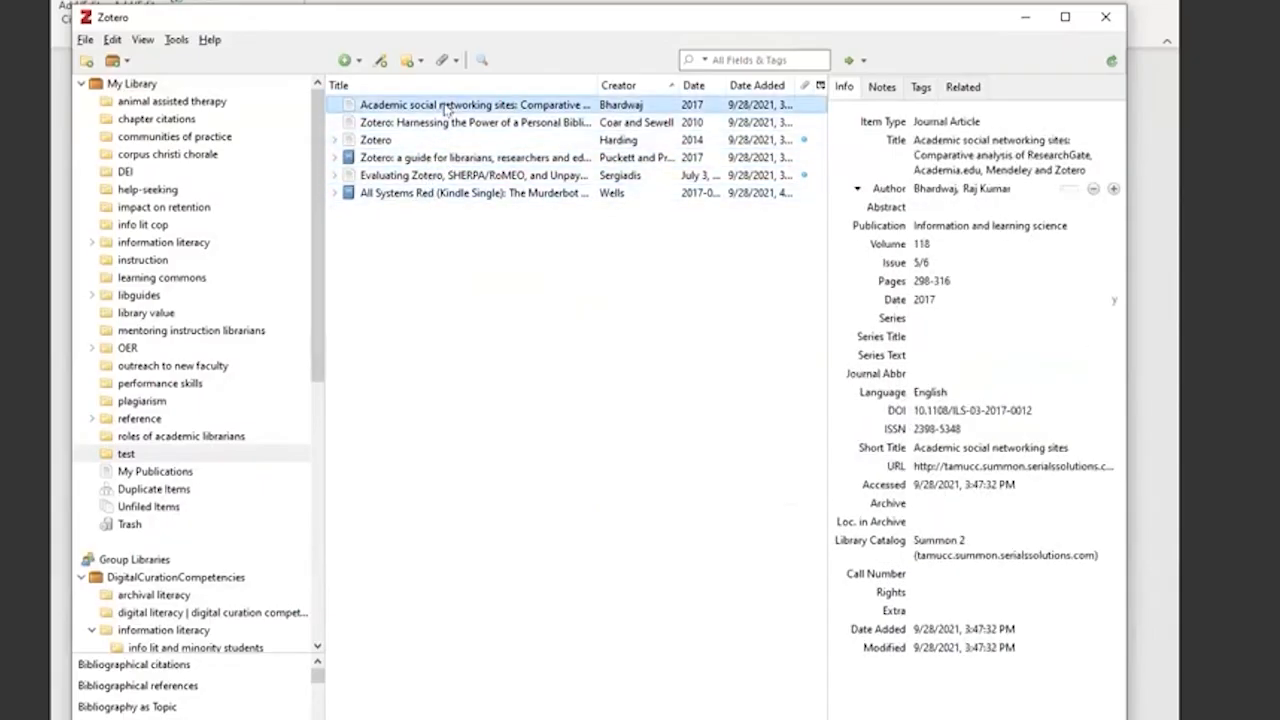
- Search the test collection for "zotero" and compare the matching items with the bibliography in the Word document
left_click(749, 58)
type("zotero")
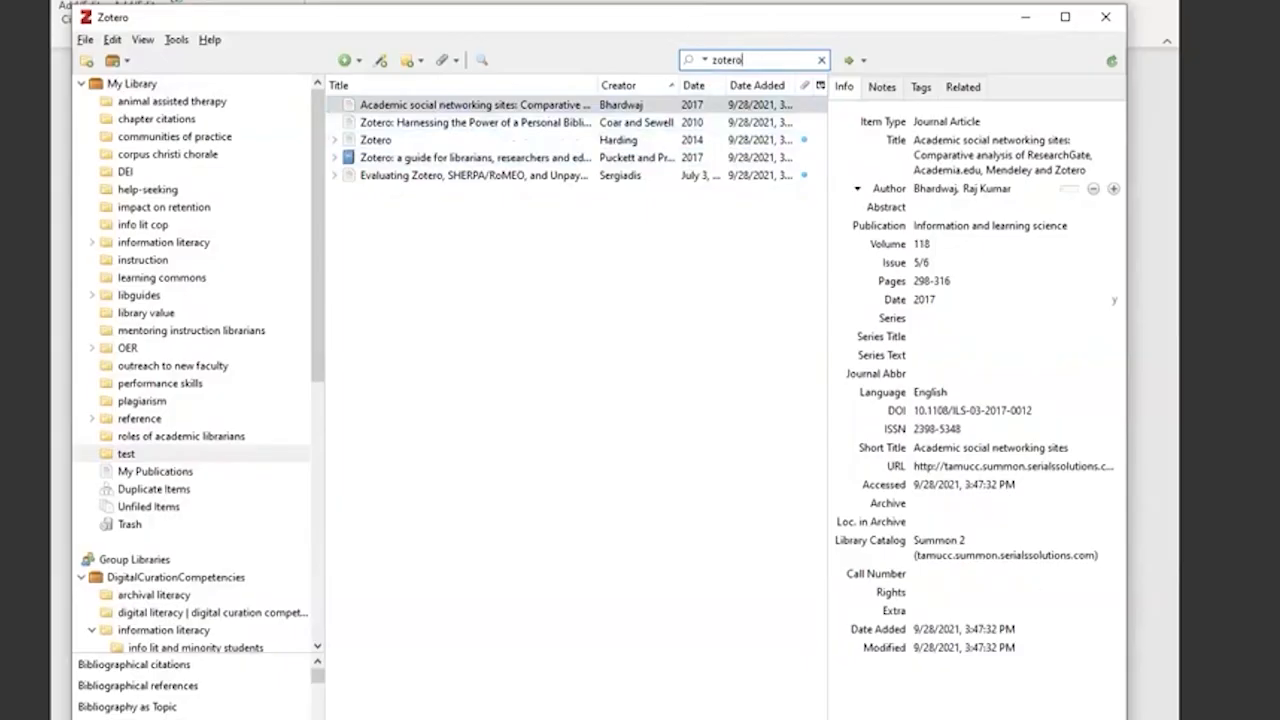
key("alt+Tab")
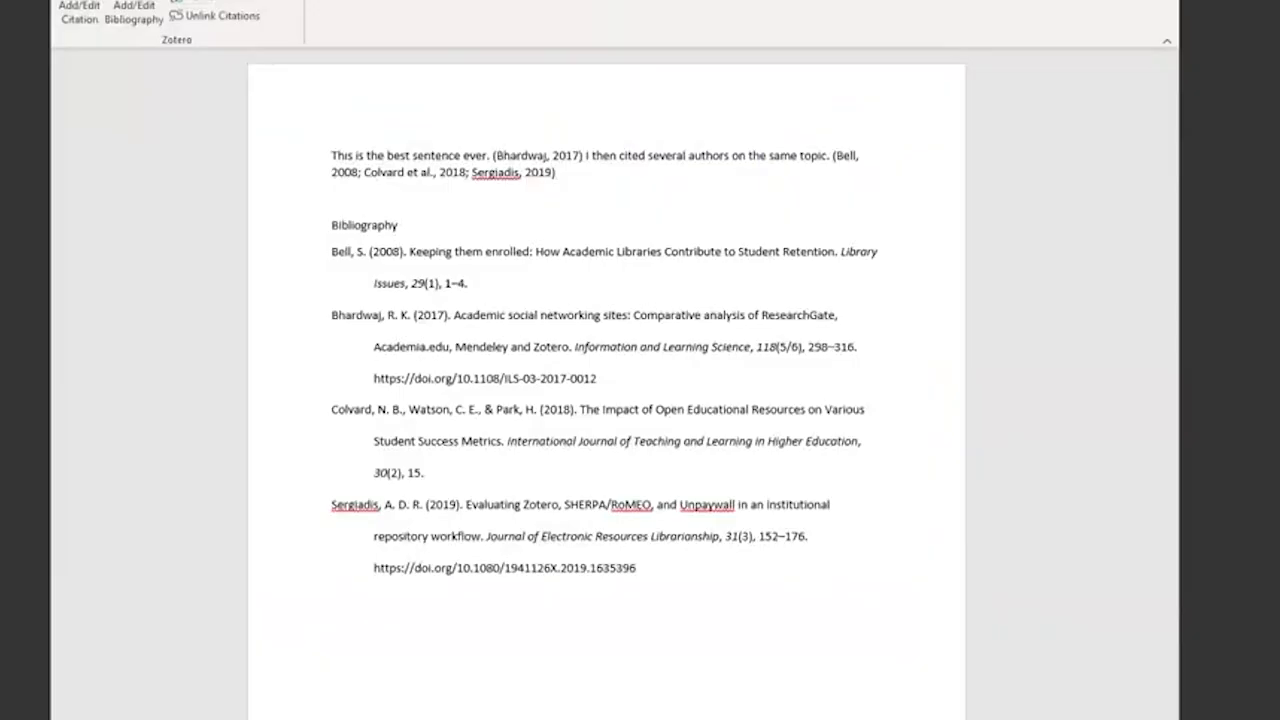
key("alt+Tab")
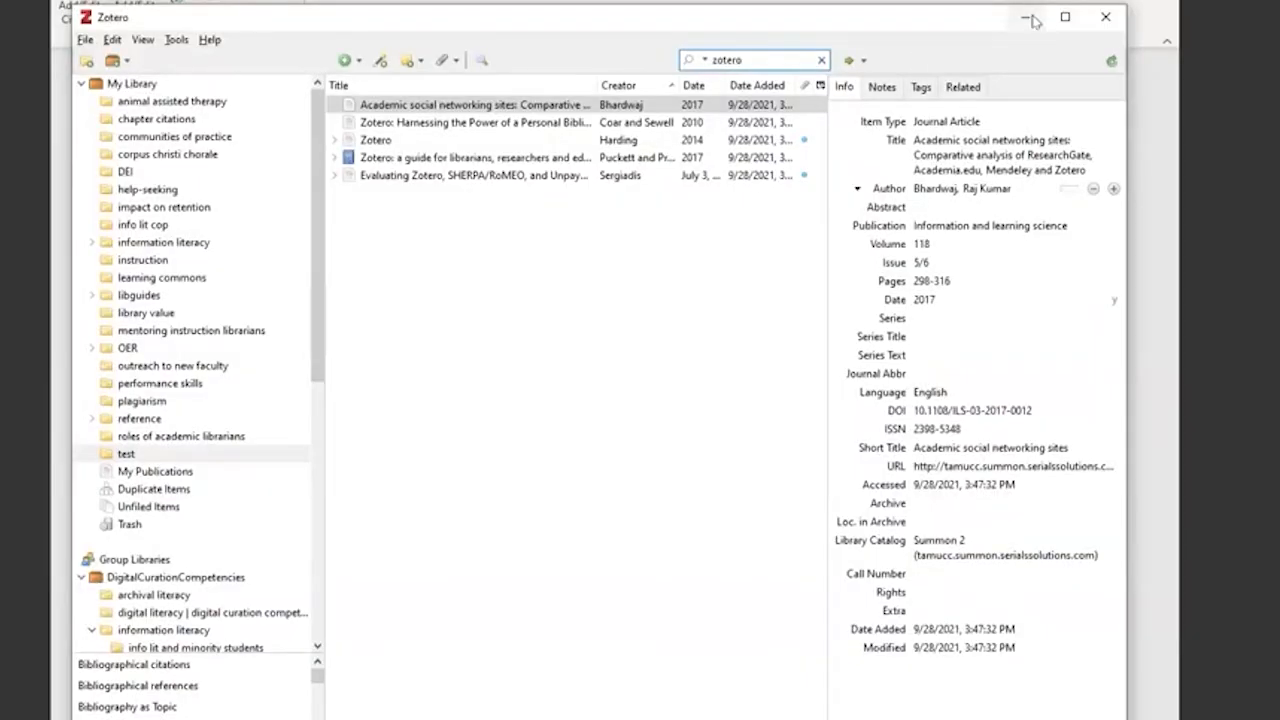
left_click(1030, 19)
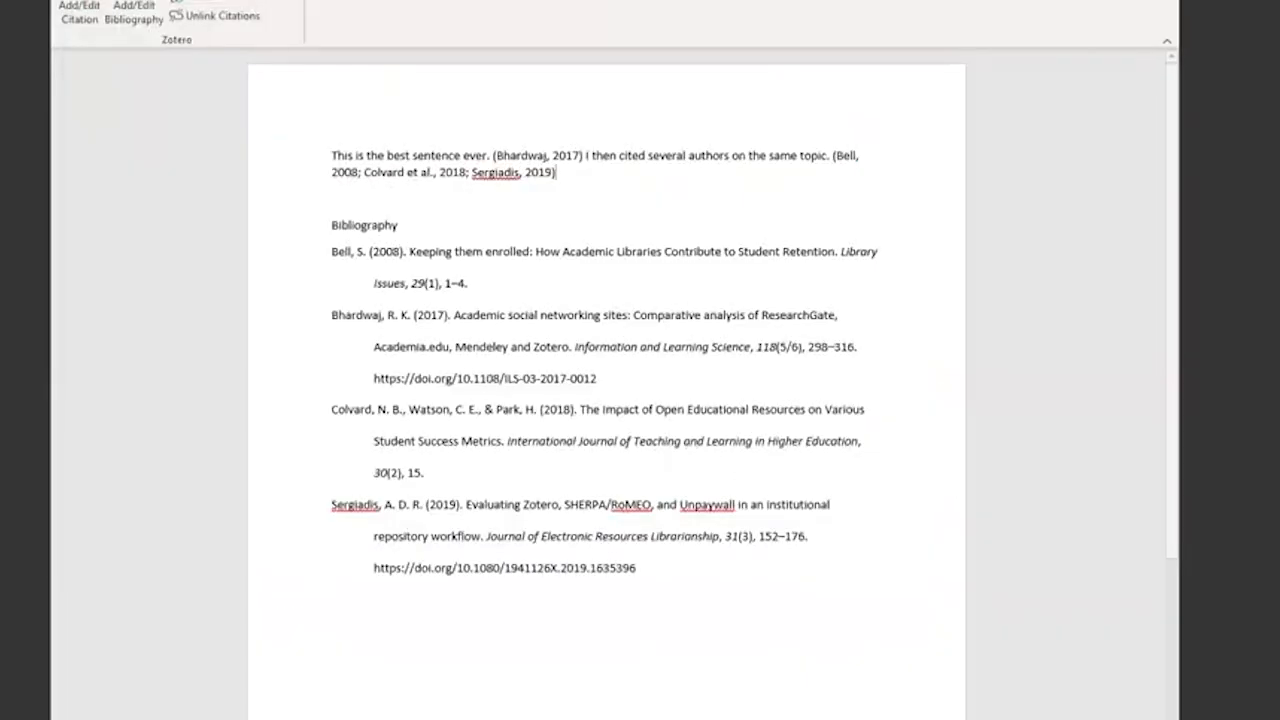
key("alt+Tab")
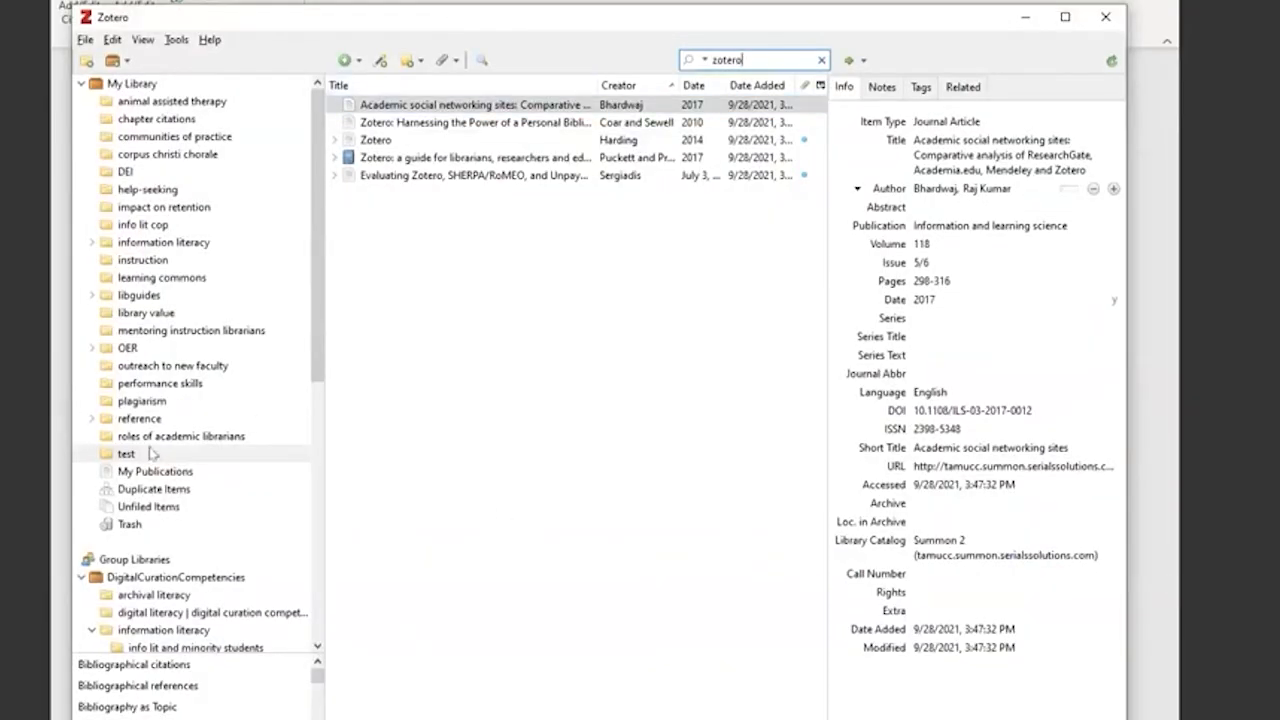
- Search the test collection and the whole My Library for the lead author of "The Impact of Open Educational Resources"
double_click(720, 59)
type("coward")
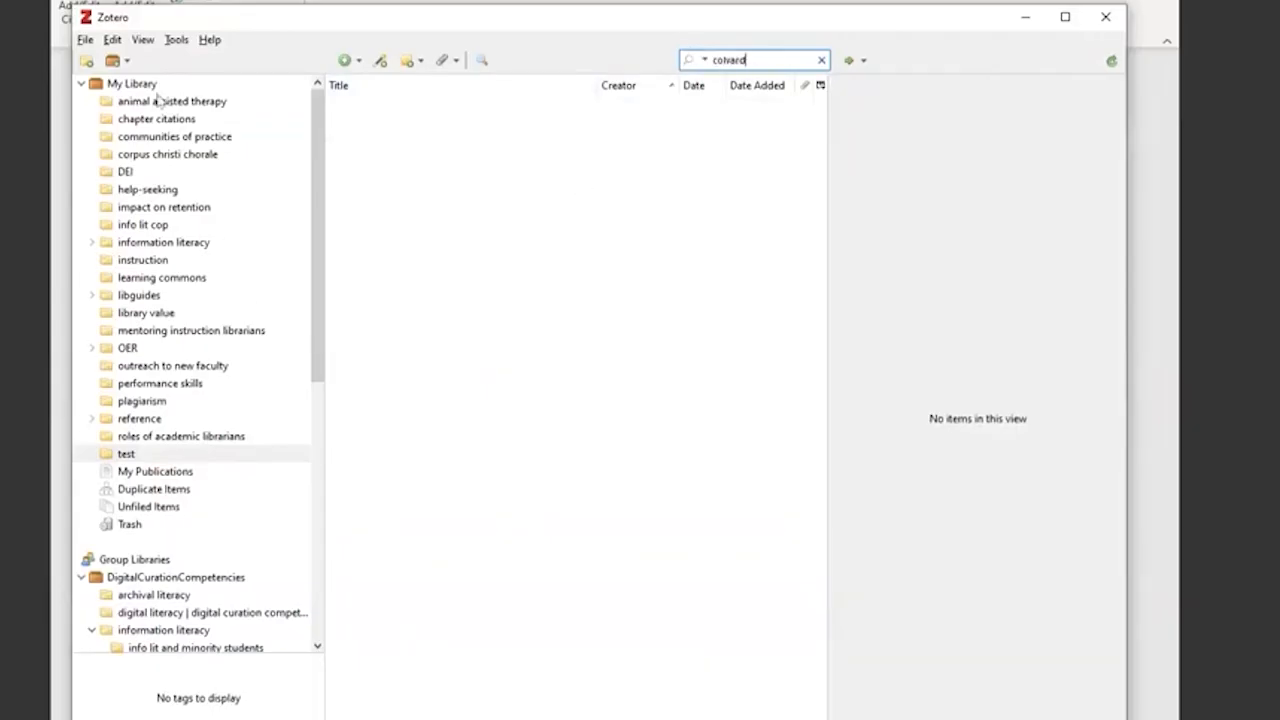
left_click(160, 101)
left_click(131, 84)
left_click(749, 60)
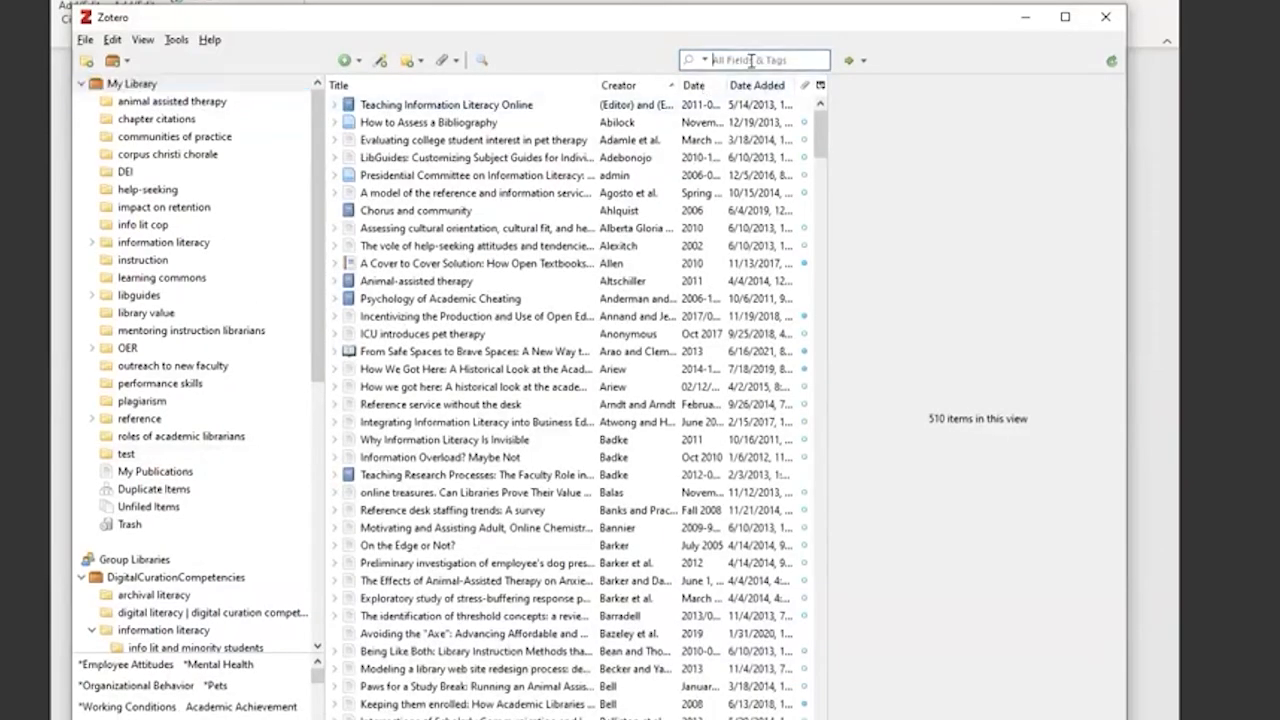
type("colvard")
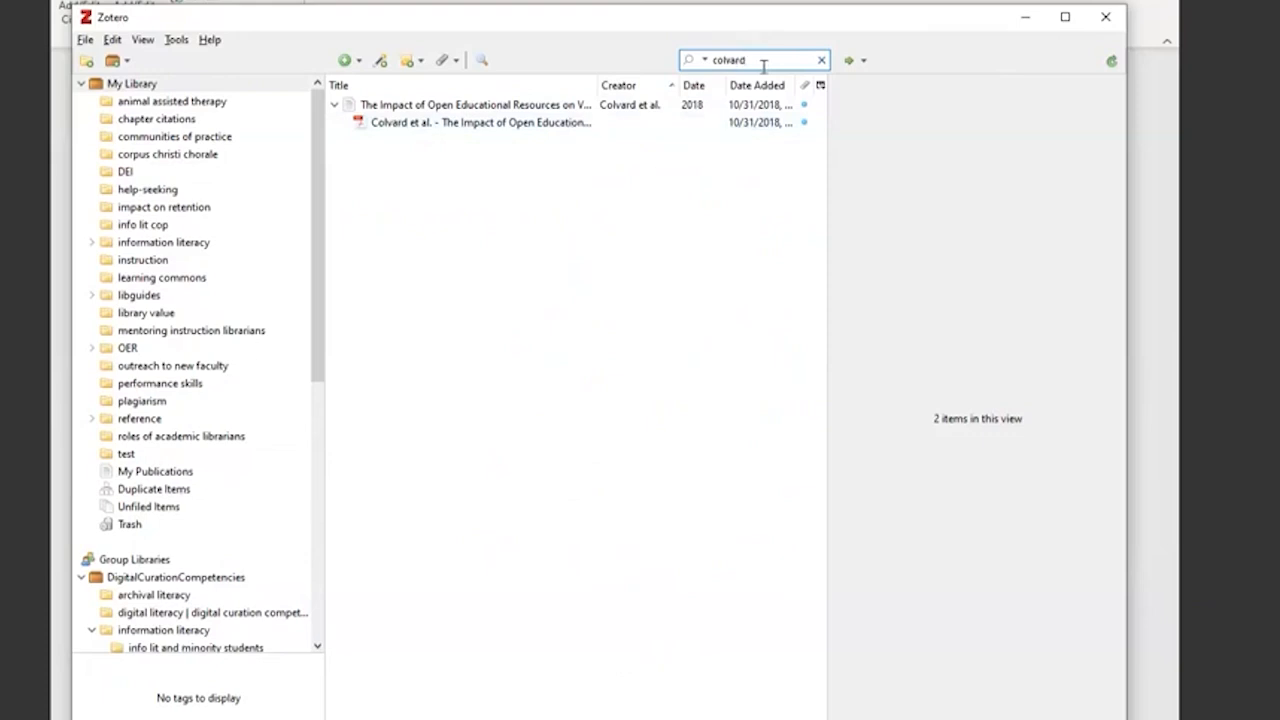
- Convert the title of "The Impact of Open Educational Resources" to sentence case and refresh the Zotero citations in the Word document
left_click(484, 106)
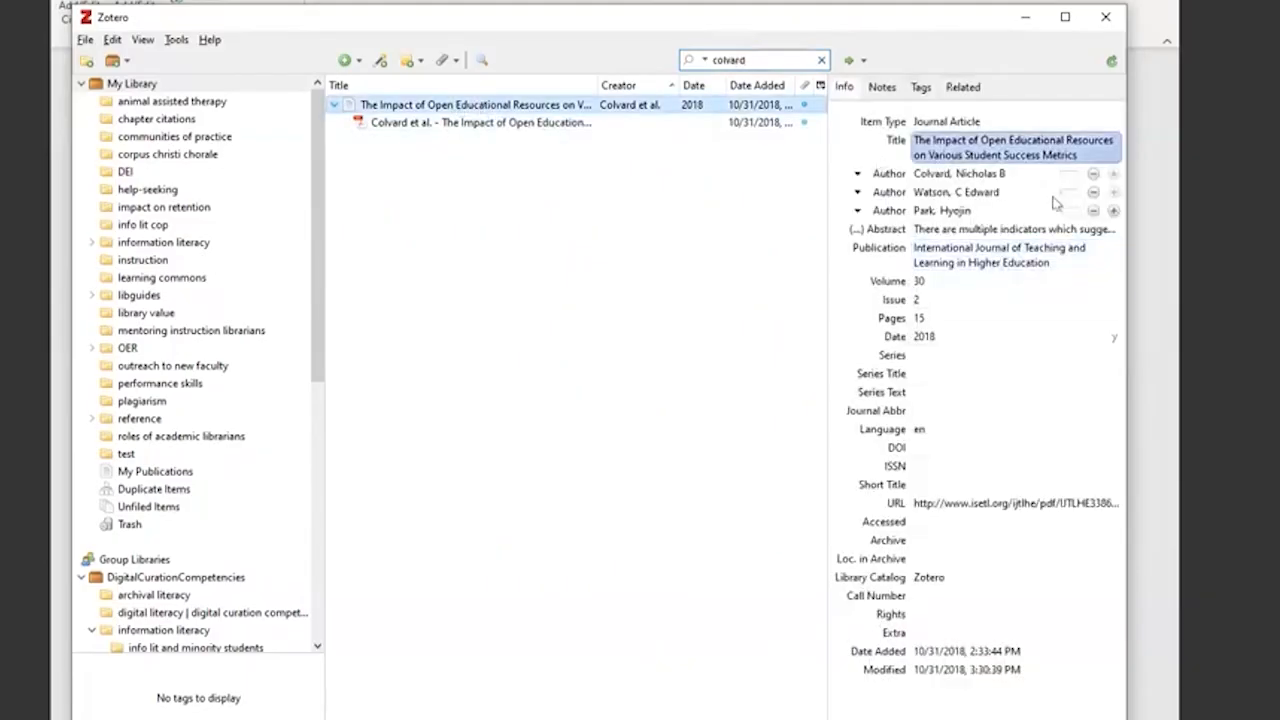
right_click(996, 147)
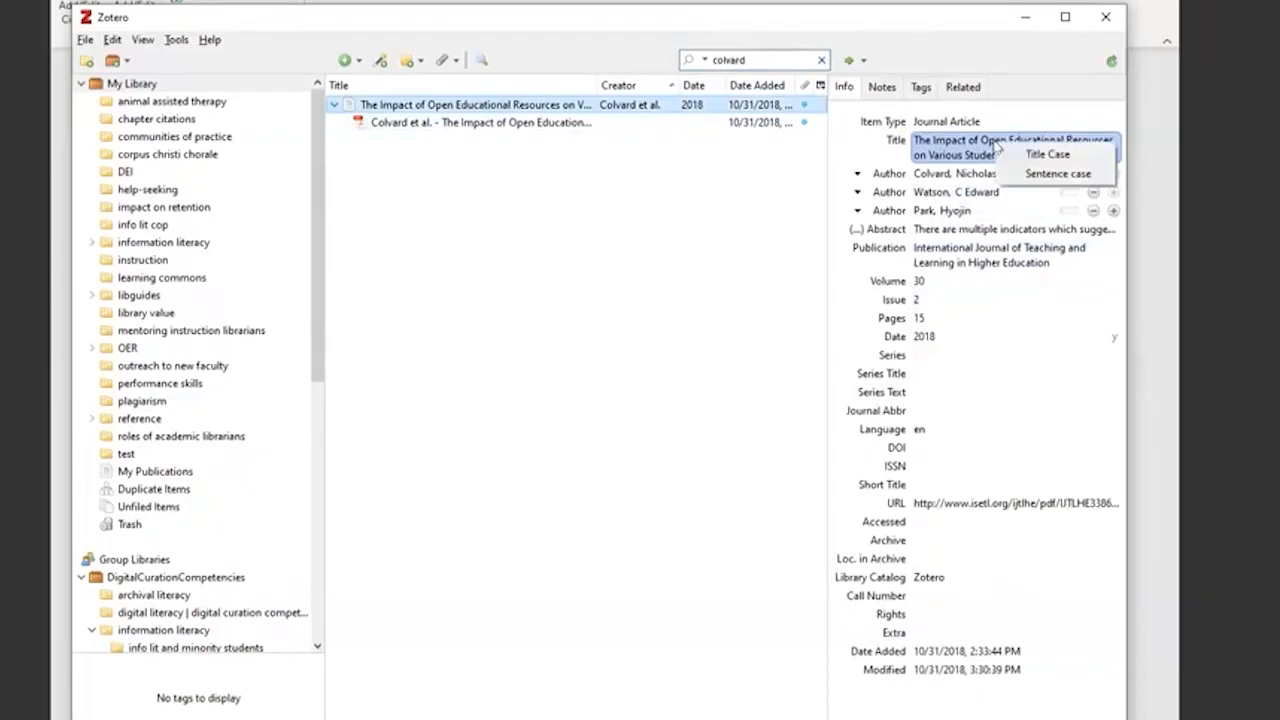
left_click(1049, 176)
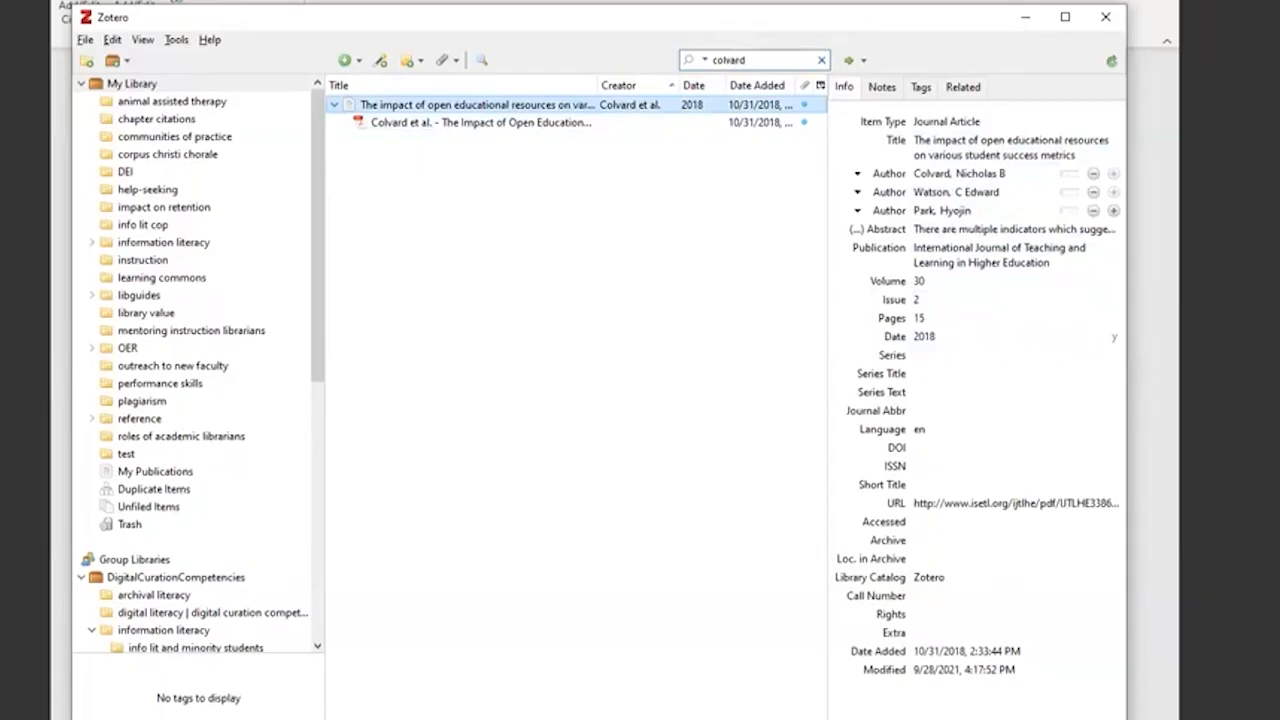
key("alt+Tab")
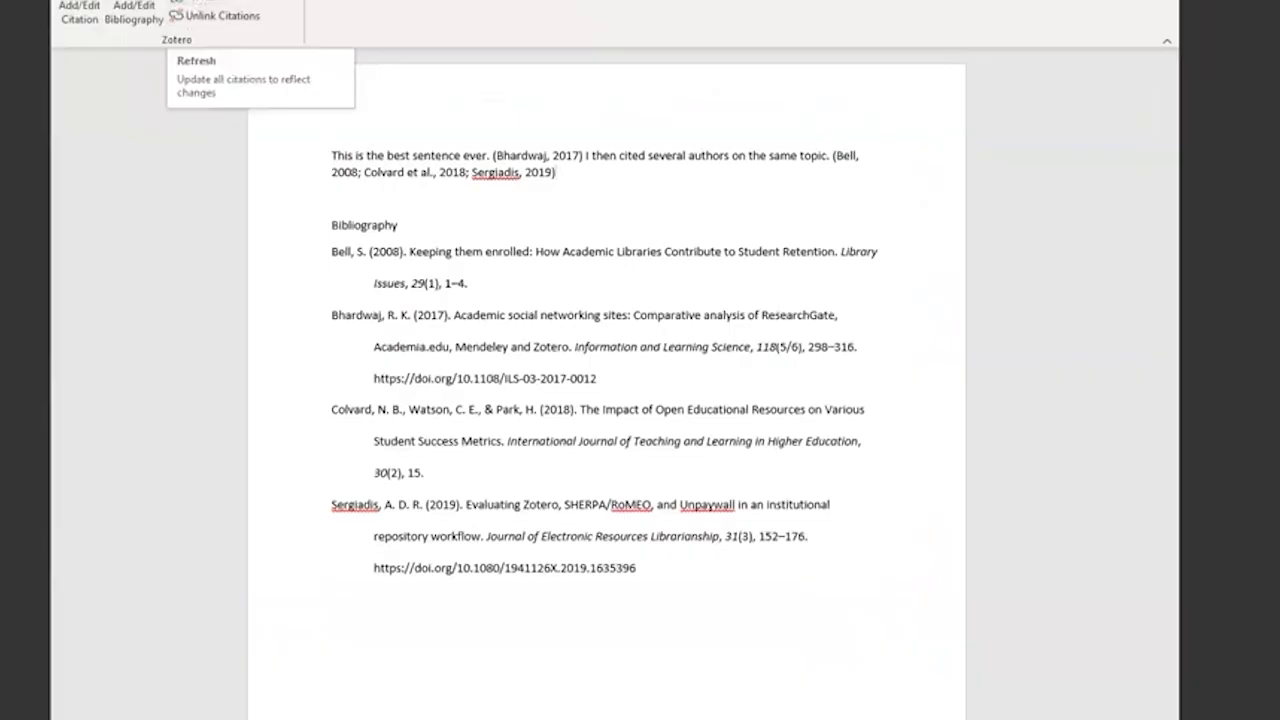
left_click(202, 5)
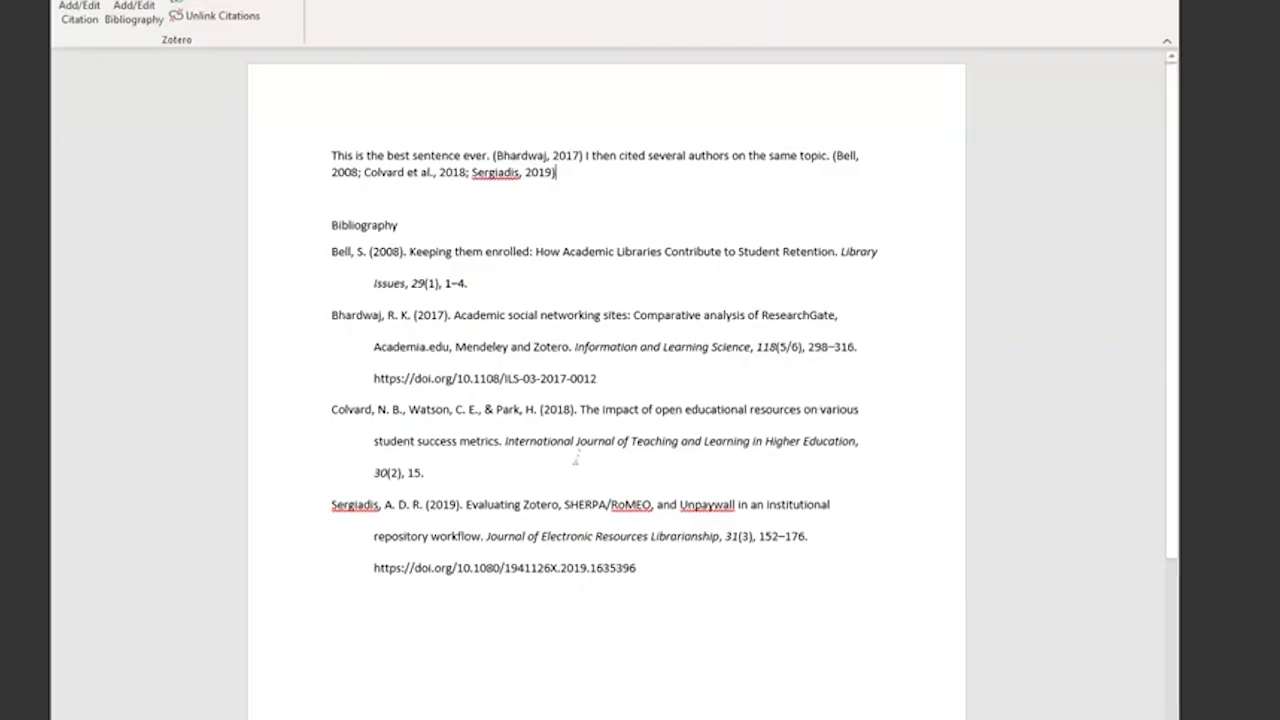
- Compare the author names in the Word bibliography with the article's author fields in Zotero, and return to Word
left_click_drag(388, 319, 409, 322)
left_click(408, 322)
left_click(790, 718)
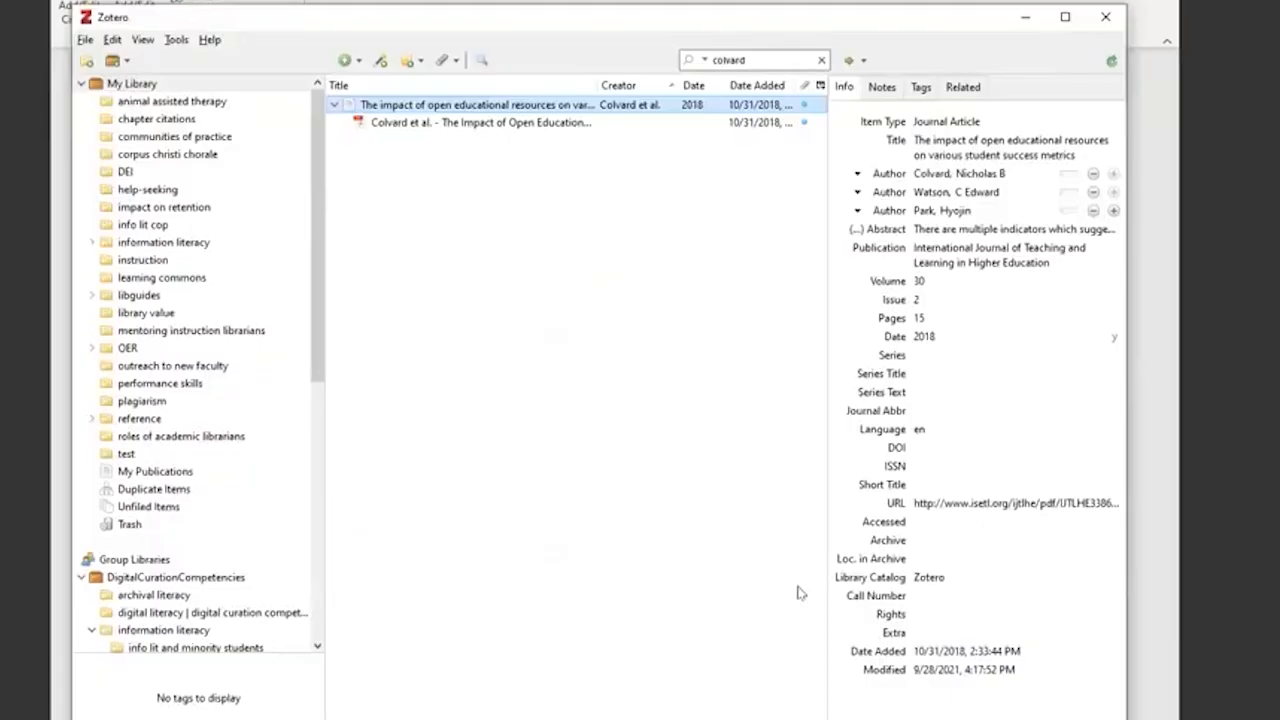
left_click(995, 174)
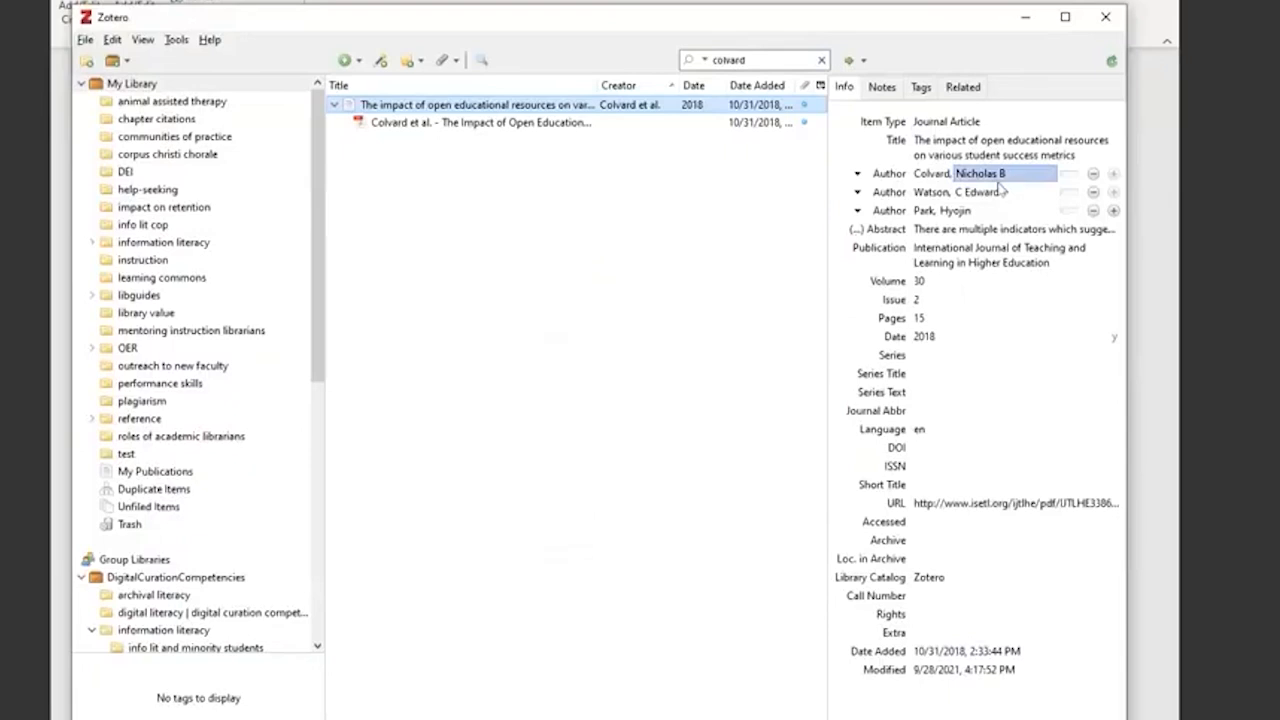
left_click(990, 193)
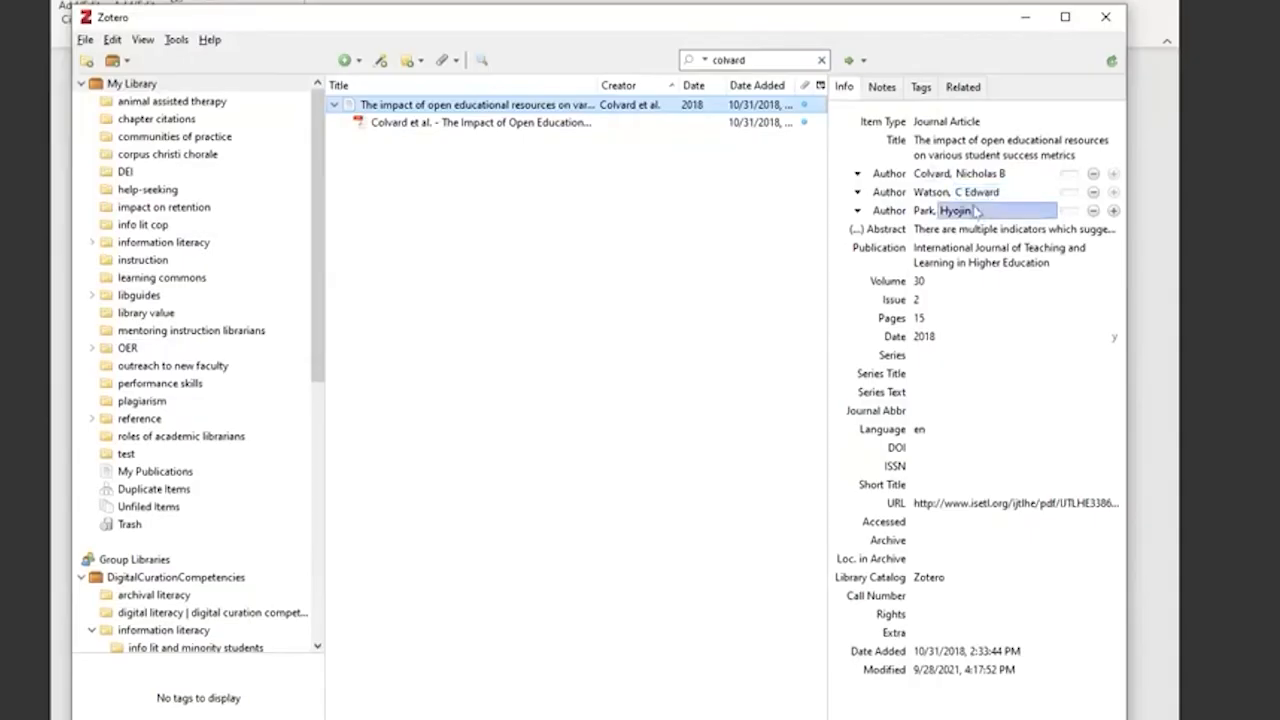
left_click(1025, 21)
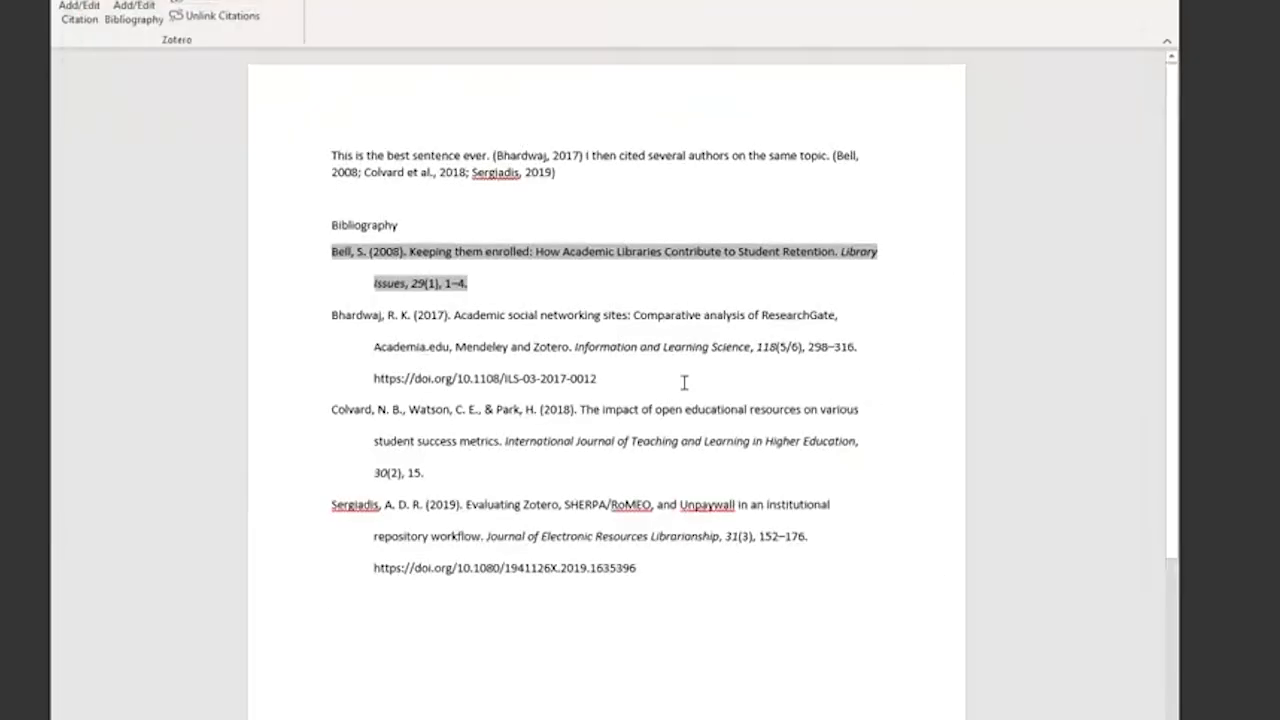
- Check the bibliography entries in the document and switch to the PowerPoint presentation at the "Demo and walkthrough" slide
left_click(594, 270)
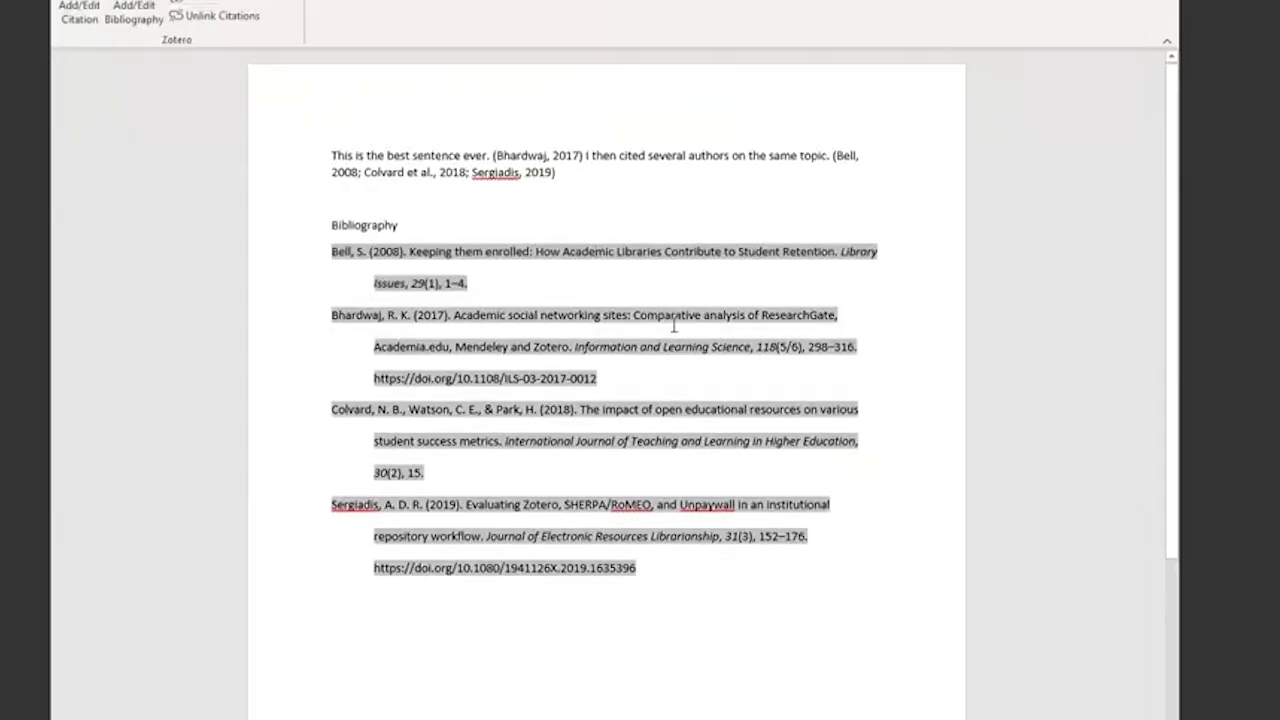
left_click(580, 608)
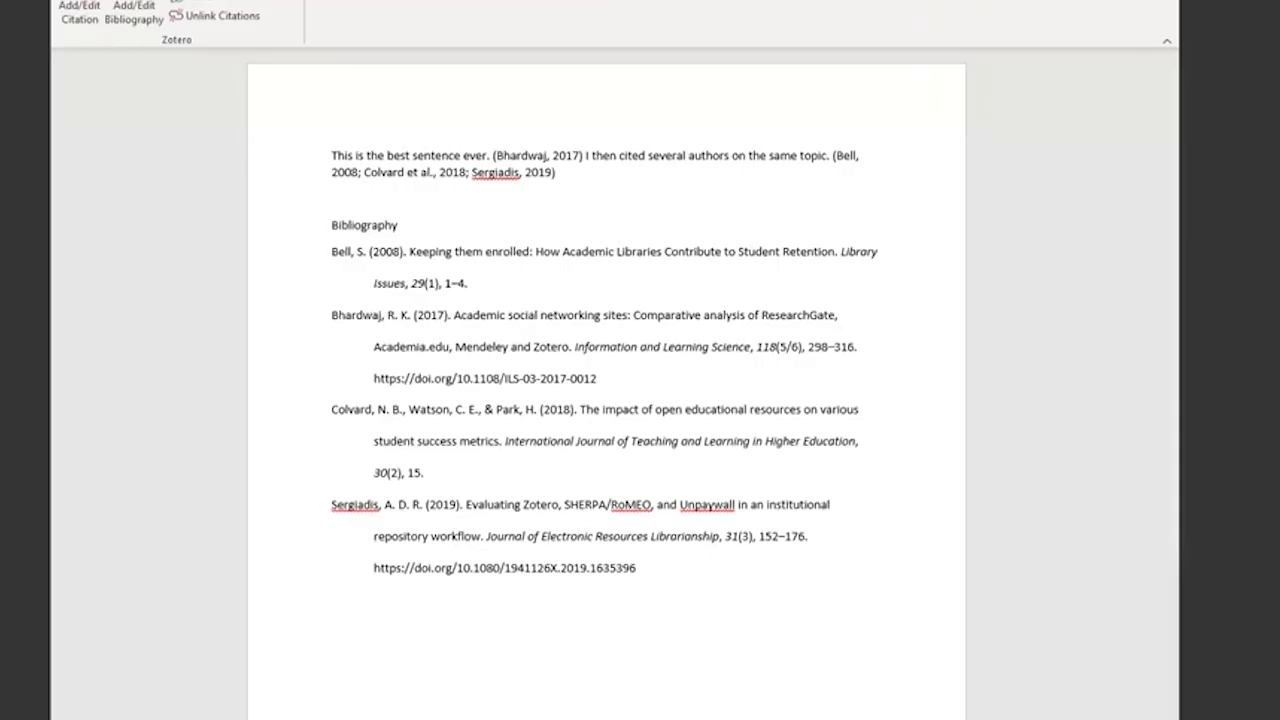
key("alt+Tab")
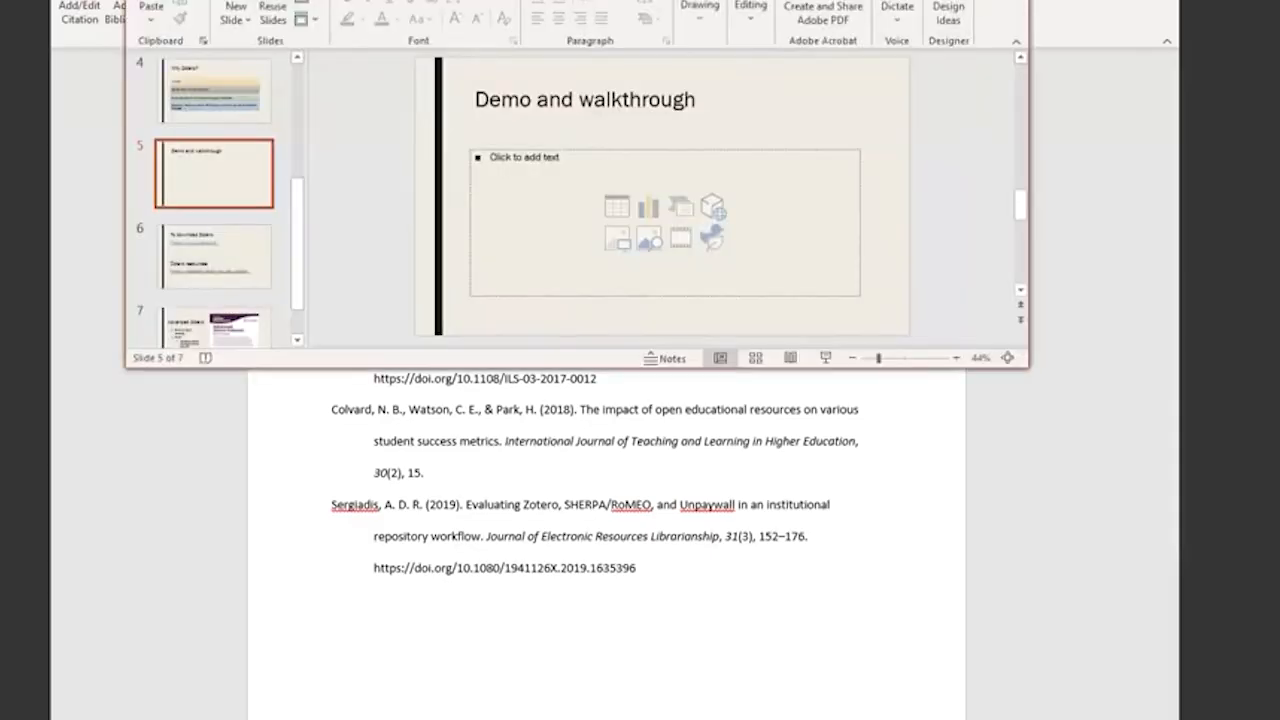